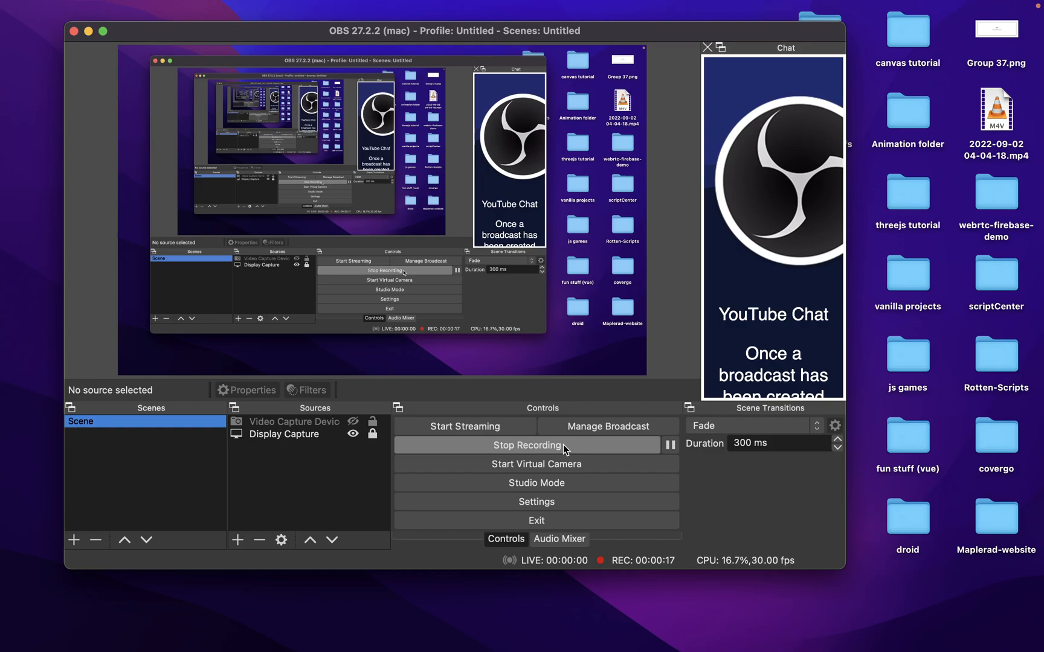
- Switch to the Chrome window and load the chapter's public page at gdsc.community.dev/university-of-lagos/
key(ctrl+Right)
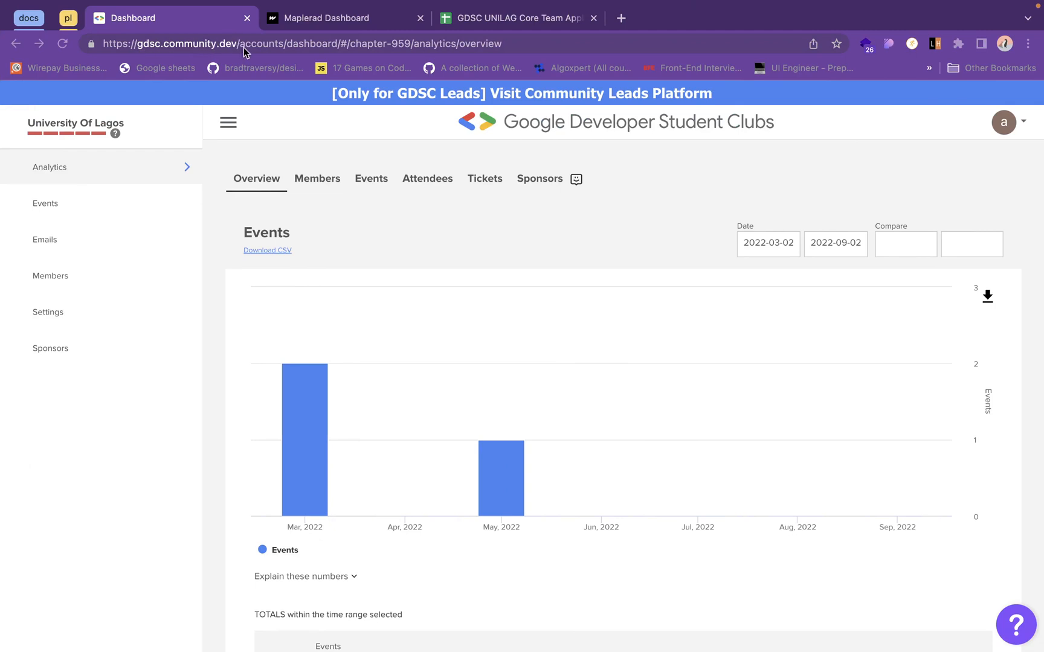
drag(240, 44, 502, 45)
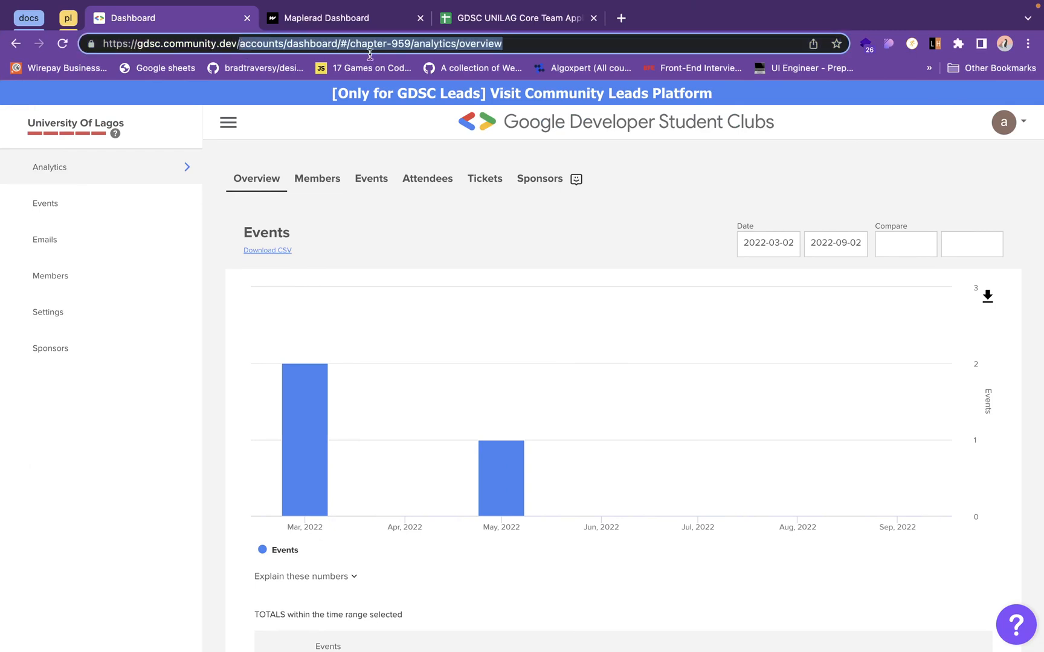
text(unity.dev/un)
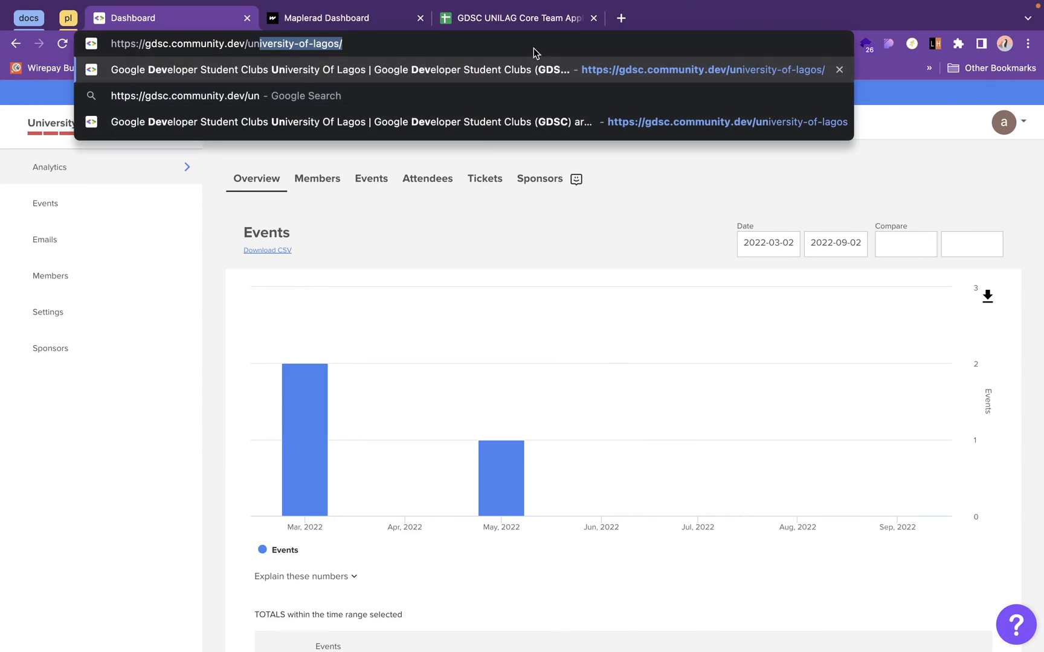
key(Return)
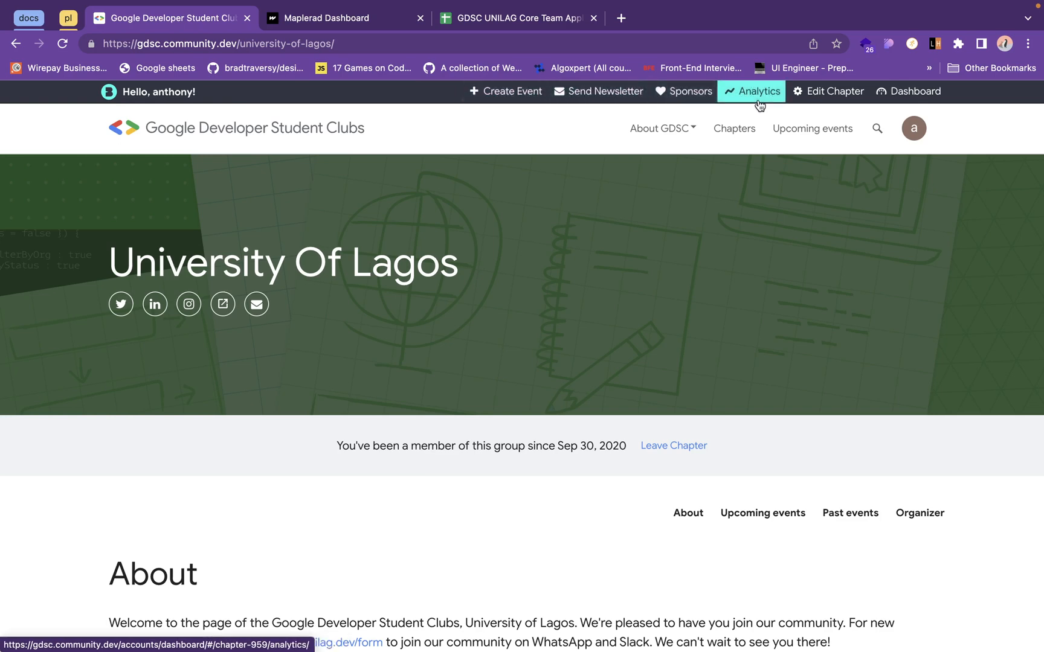
- Open the General settings of the University Of Lagos chapter in its dashboard and place the cursor in the About text
click(894, 96)
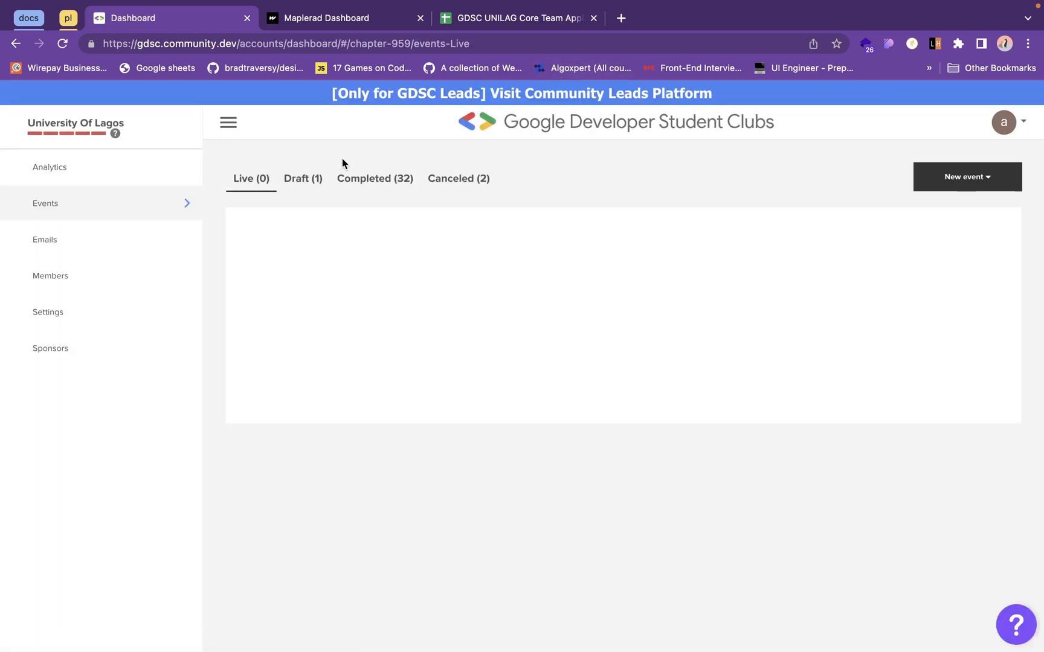
click(143, 324)
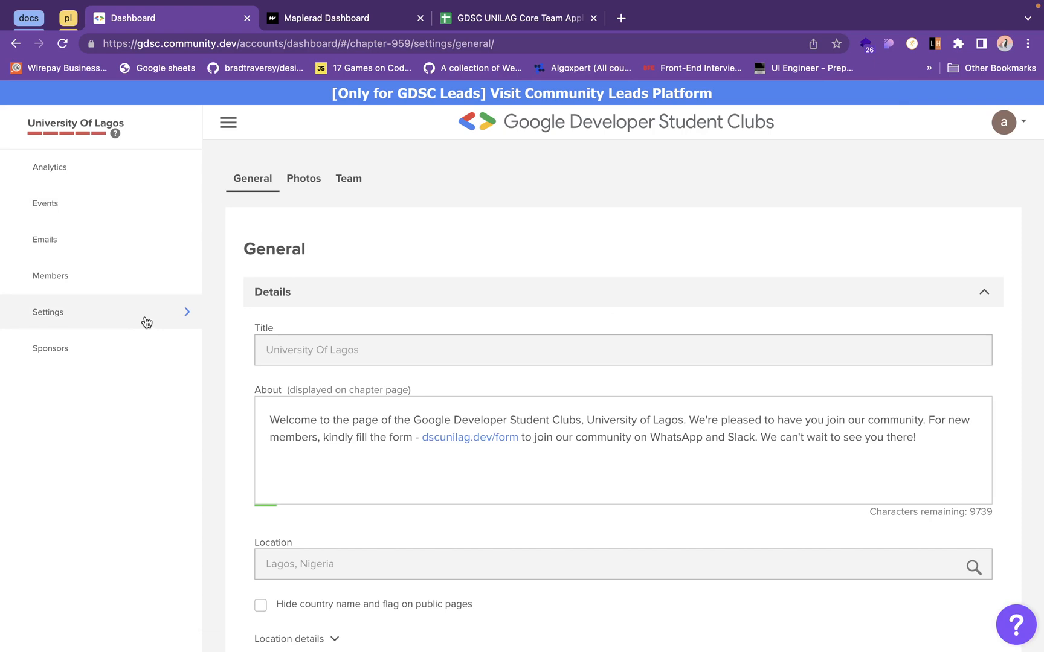
click(385, 444)
- Duplicate the dashboard tab and load the public chapter page gdsc.community.dev/university-of-lagos/ in the copy
right_click(149, 17)
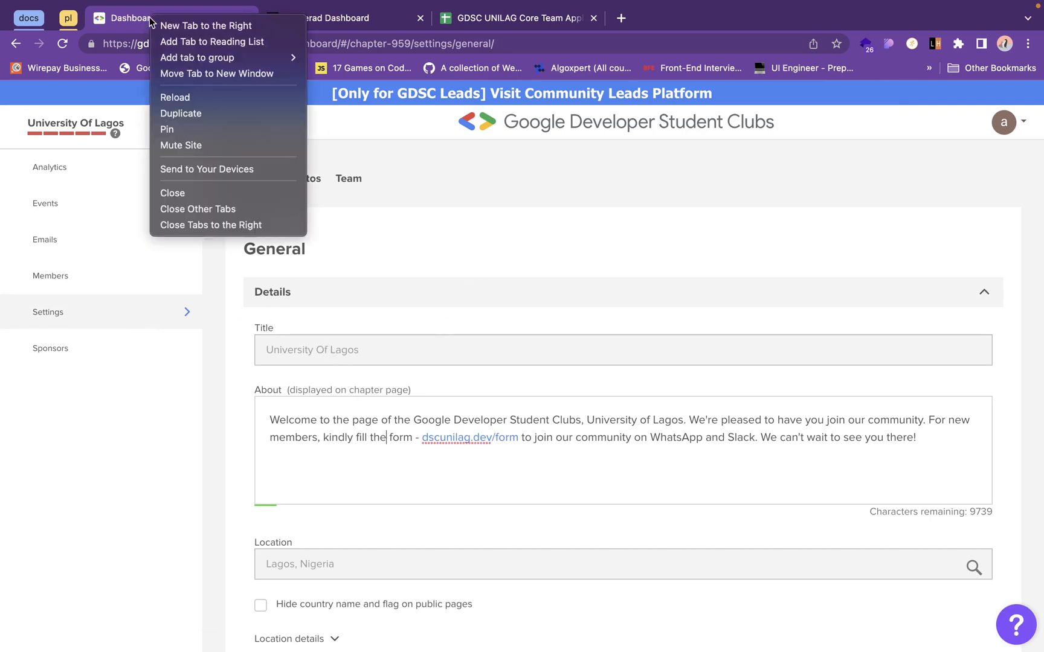
click(215, 113)
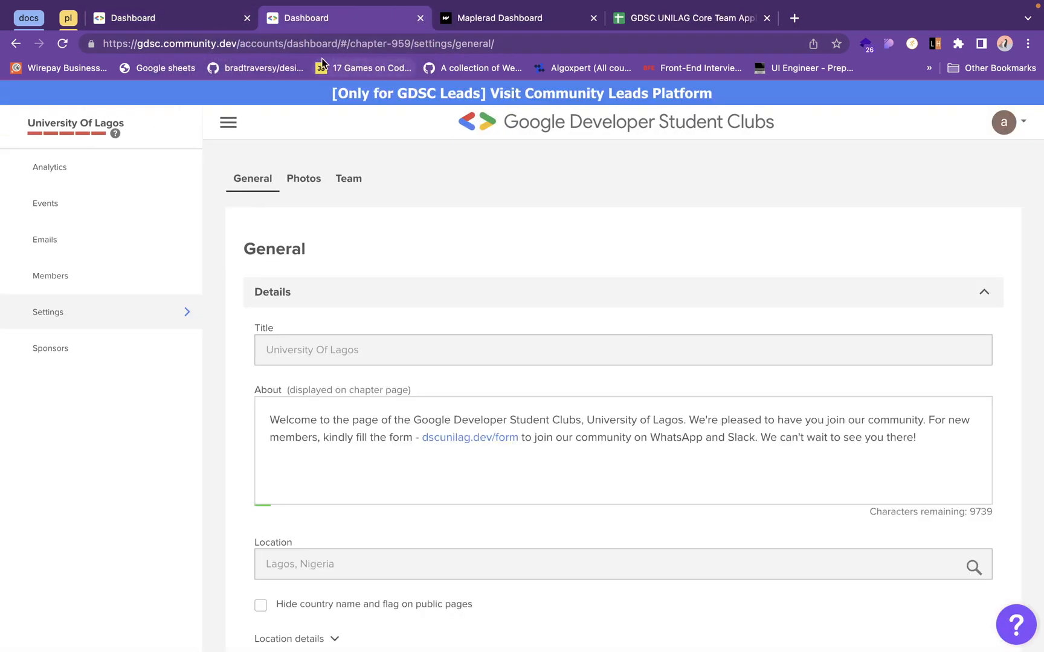
drag(238, 43, 533, 45)
text(/university-of-lagos/)
key(Return)
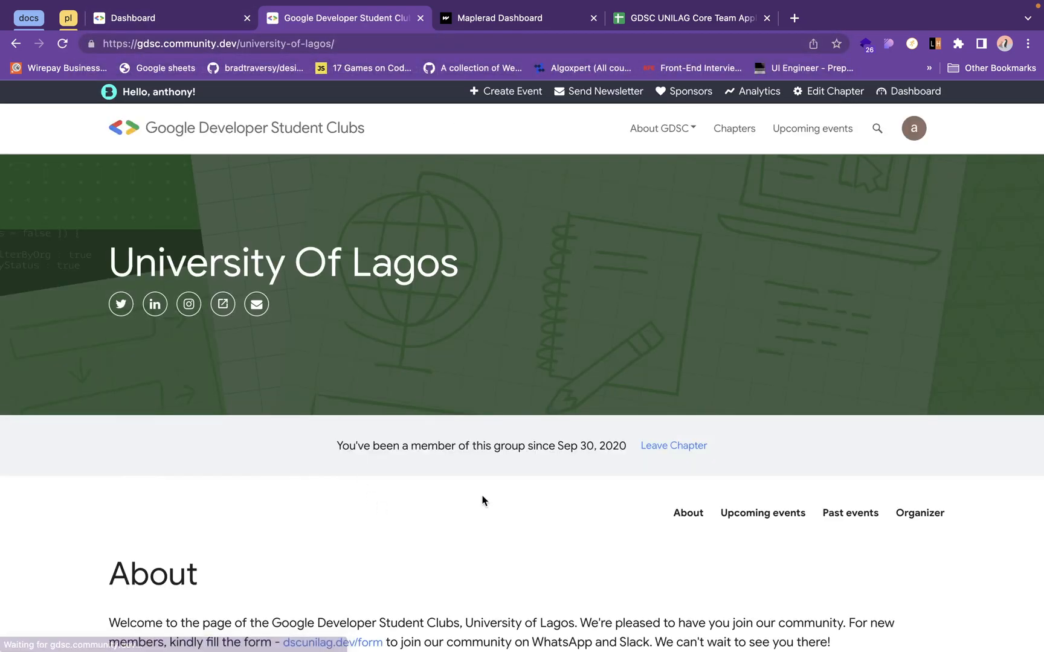
- Compare the About section on the public chapter page with the About text in the dashboard's General settings
scroll(400, 483, down, 1)
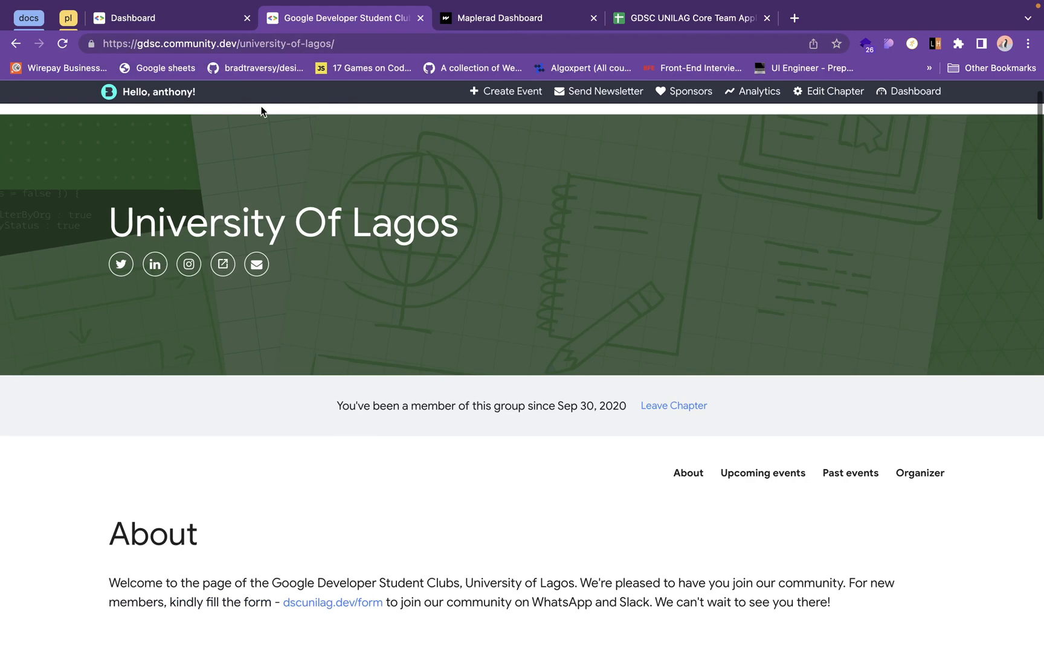
click(203, 19)
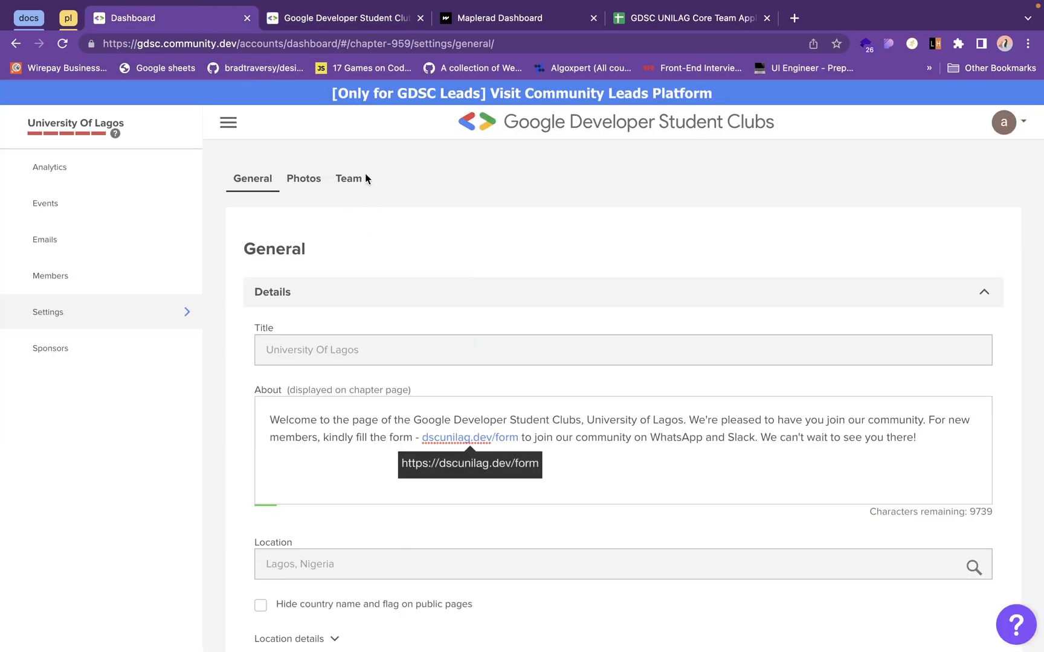
click(332, 19)
scroll(419, 585, down, 3)
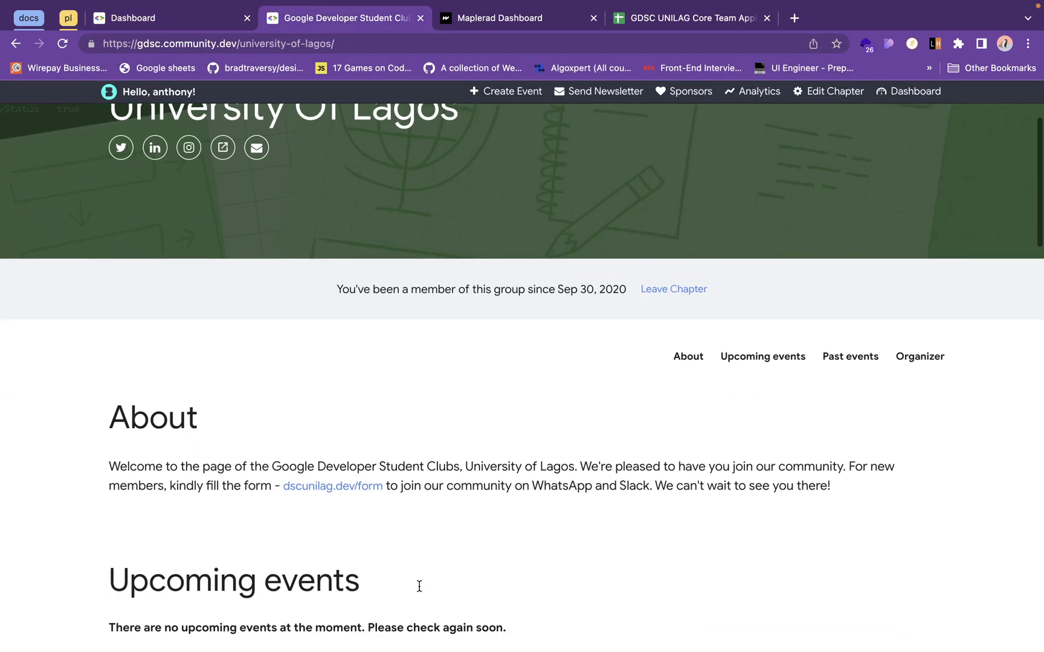
click(201, 16)
- Review the chapter's General settings, from location, status, region and payments to the logo, banner, featured video and social links
scroll(477, 438, down, 4)
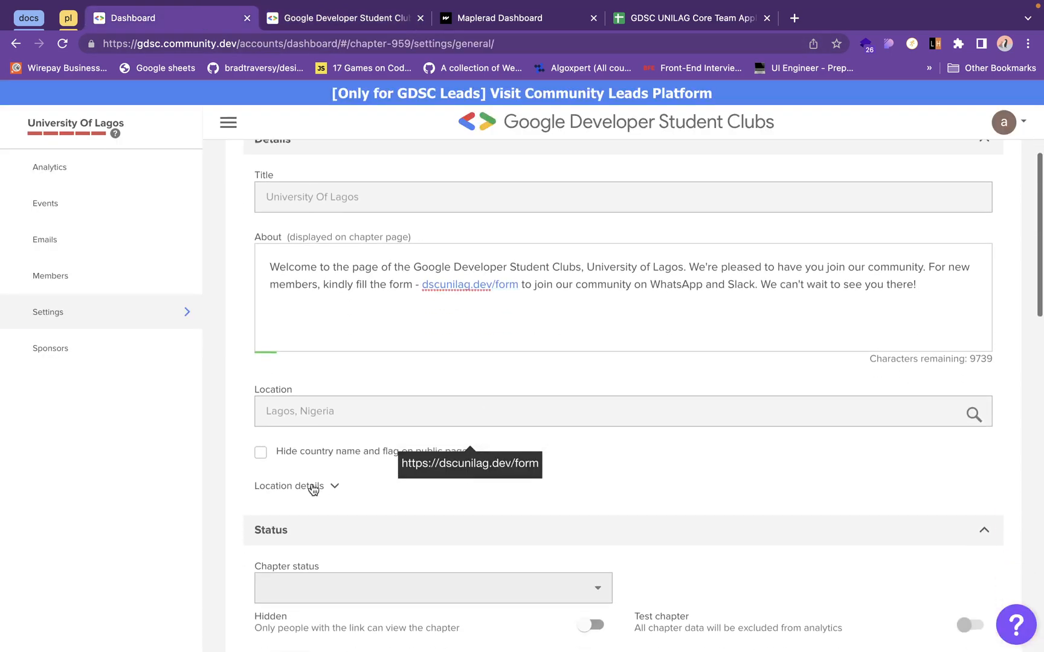
scroll(456, 556, down, 2)
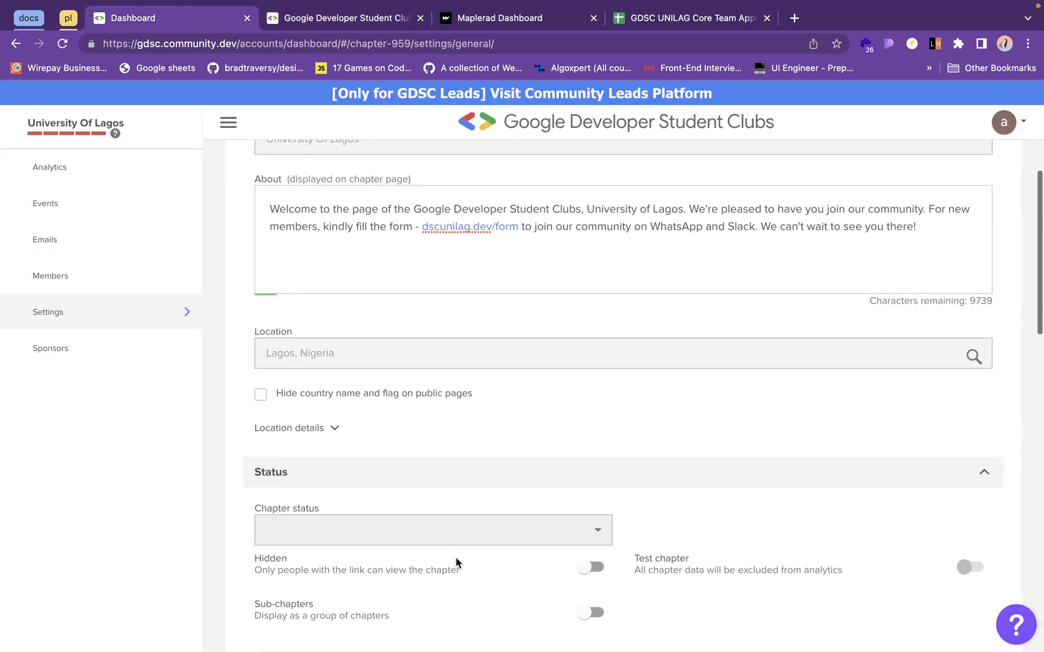
scroll(456, 562, down, 1)
scroll(448, 496, down, 4)
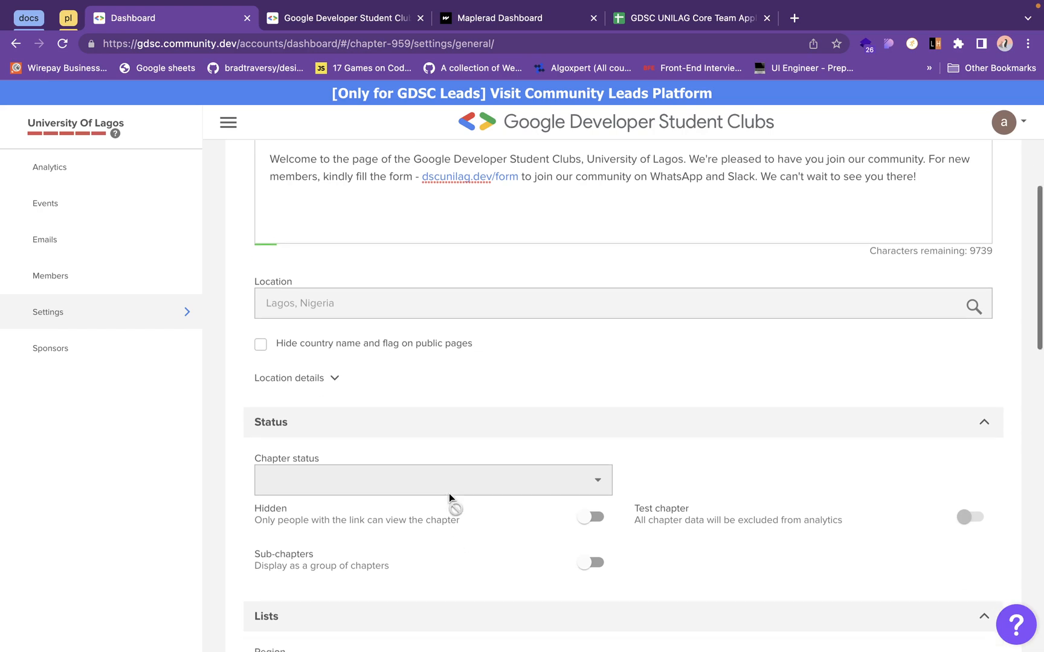
scroll(448, 495, down, 4)
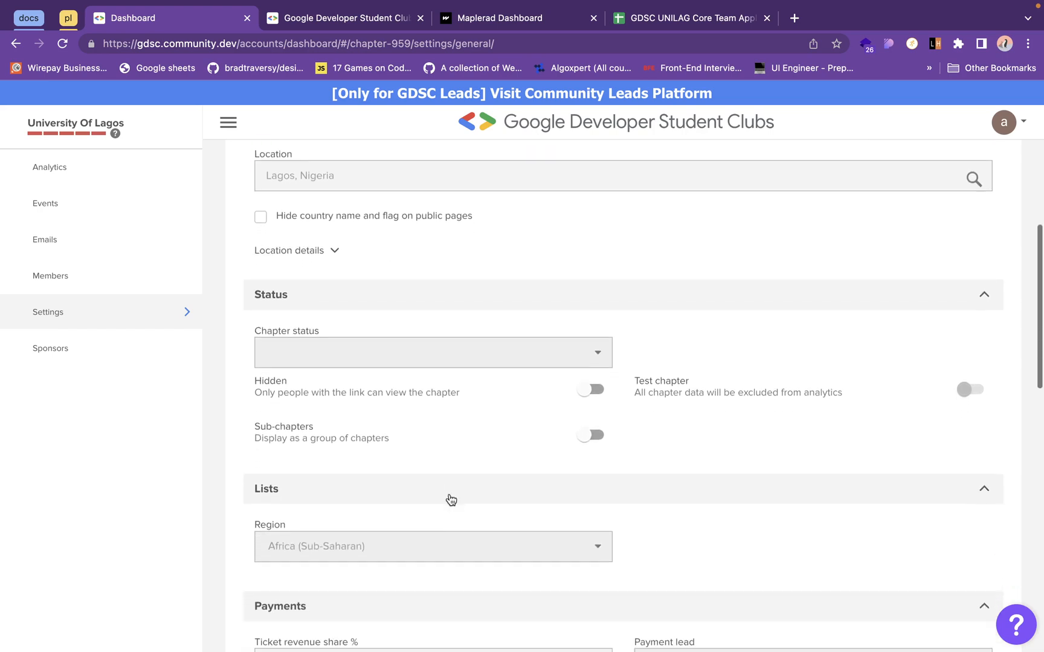
triple_click(483, 420)
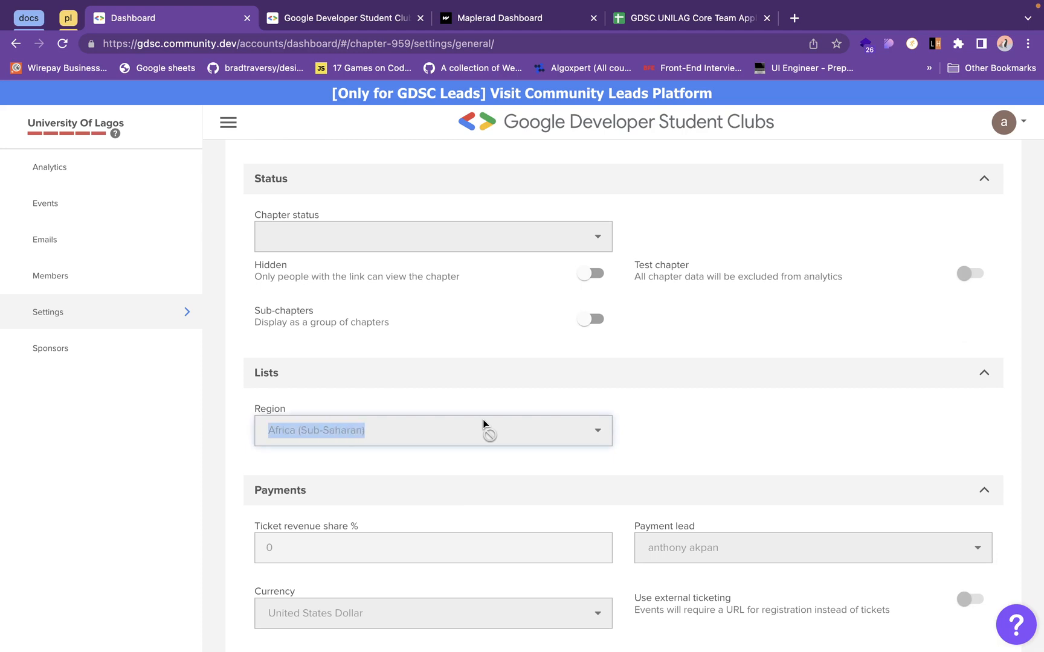
scroll(520, 469, down, 6)
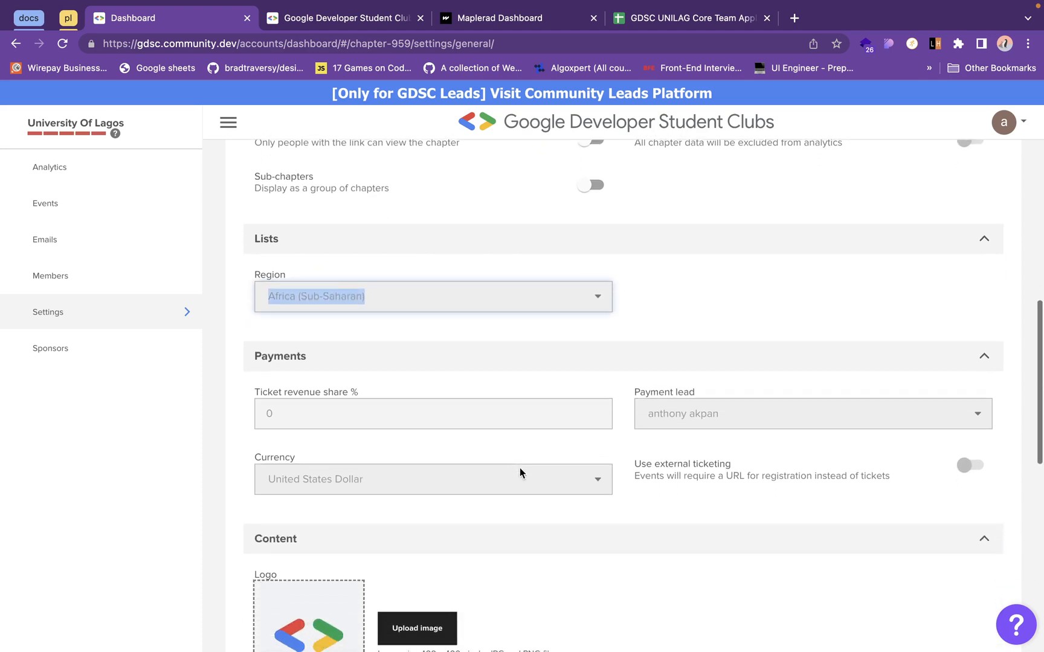
scroll(519, 471, down, 6)
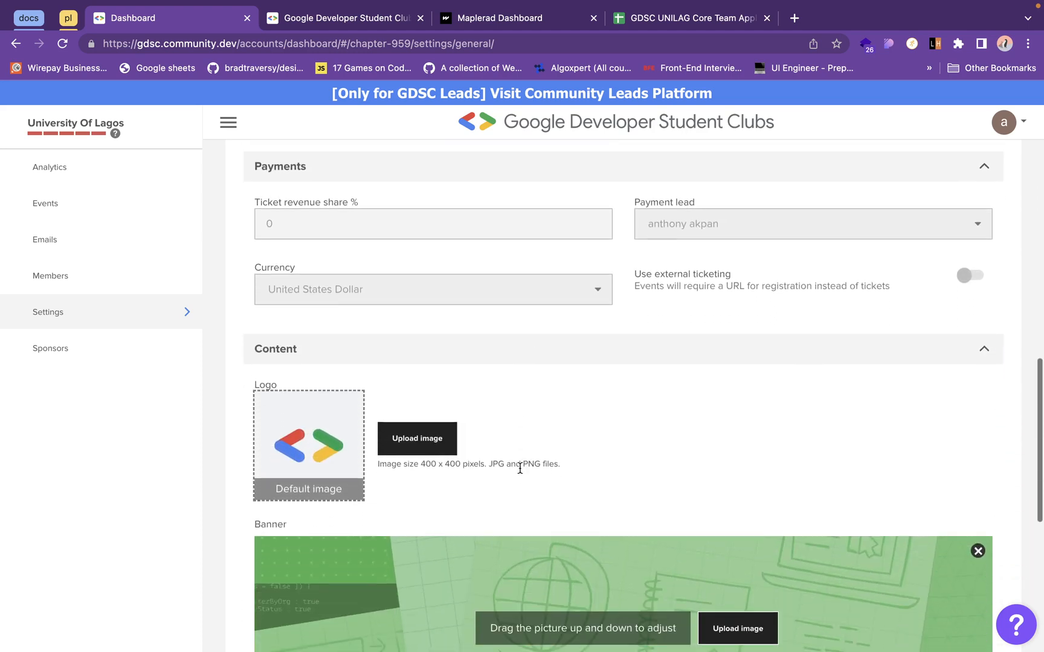
scroll(519, 468, down, 5)
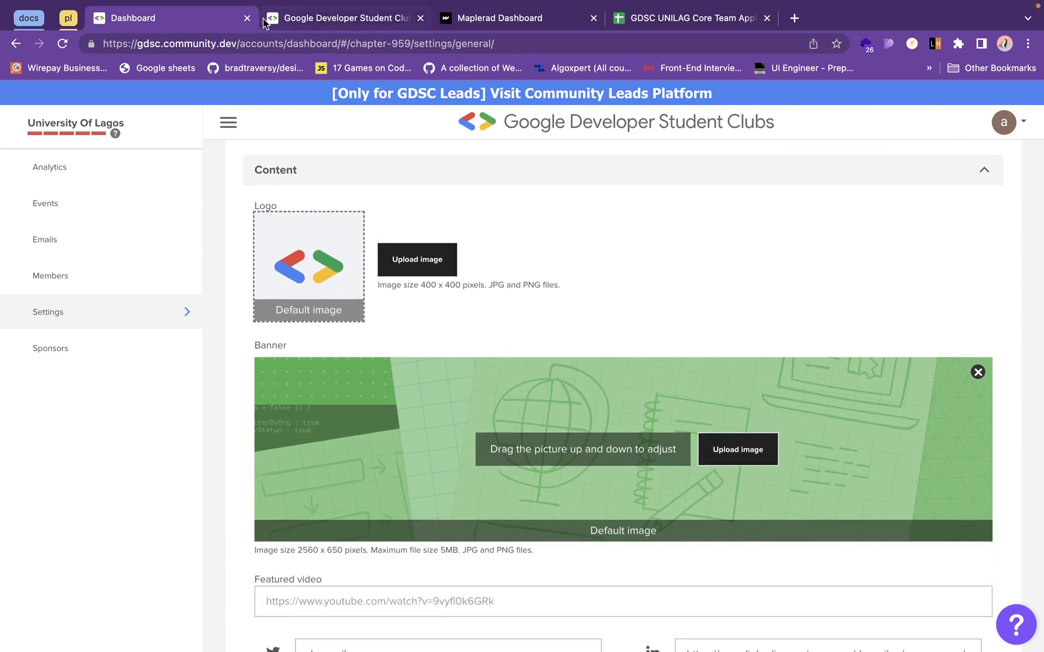
scroll(382, 248, down, 3)
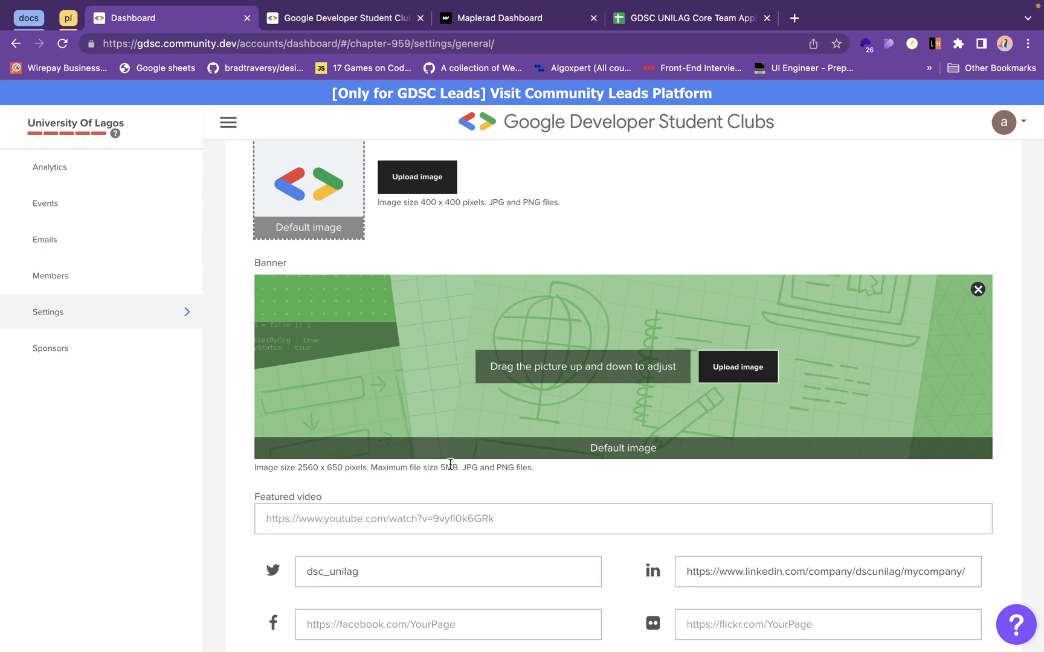
scroll(450, 465, down, 1)
scroll(637, 330, down, 4)
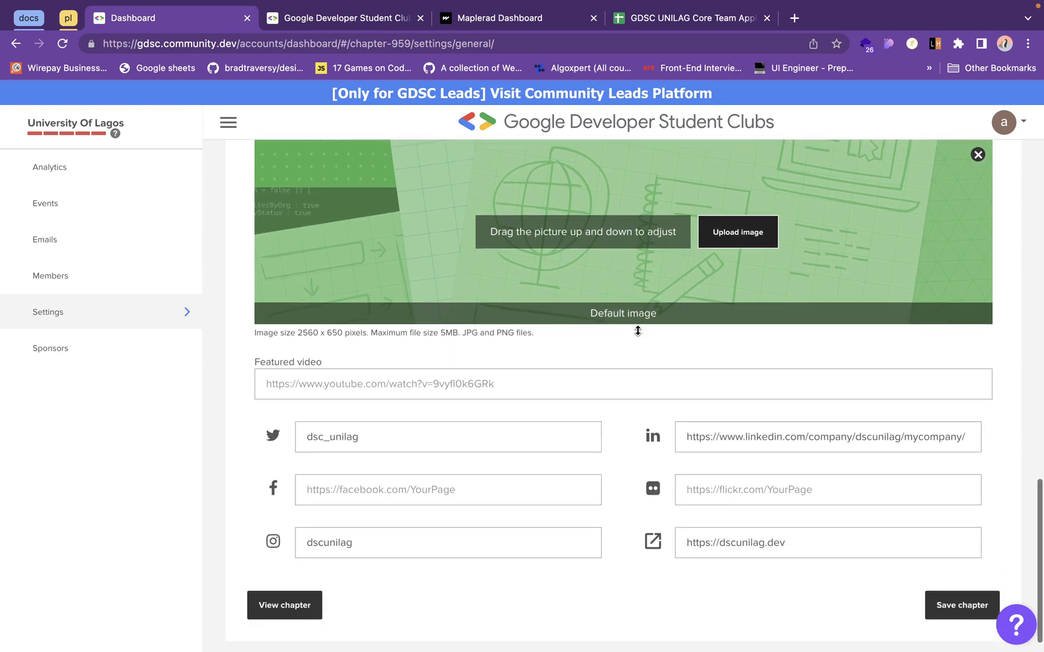
click(467, 423)
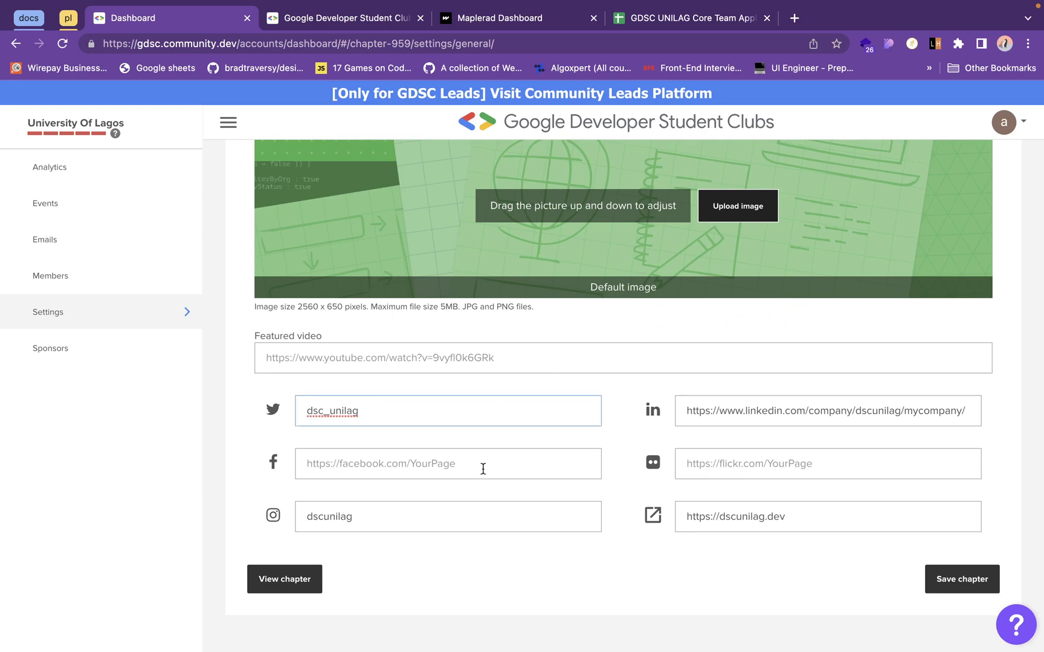
scroll(522, 512, up, 10)
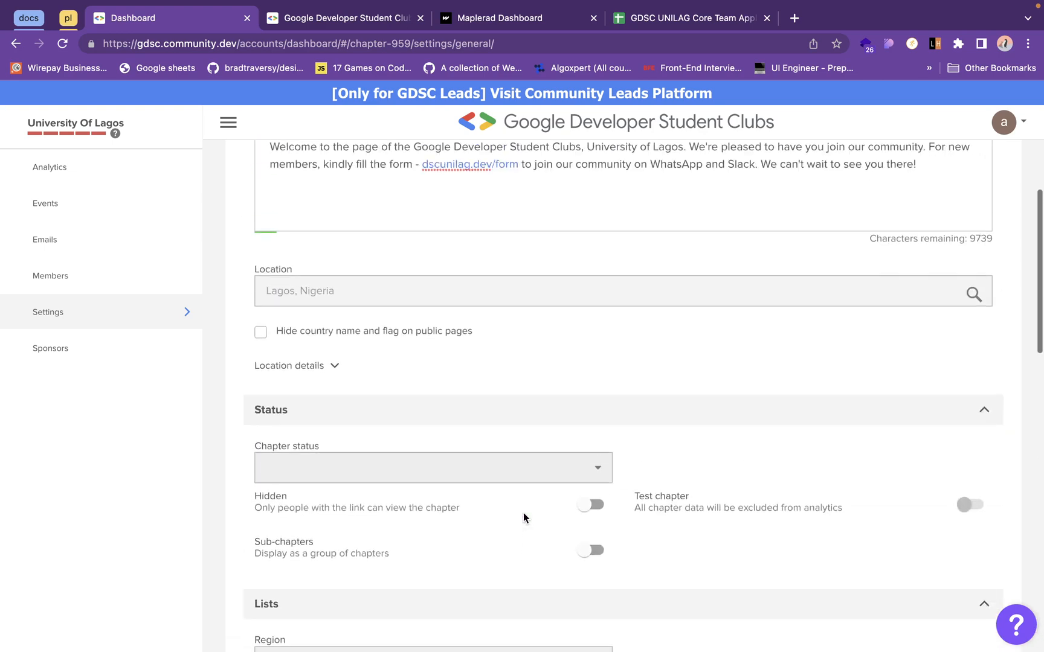
scroll(522, 514, up, 5)
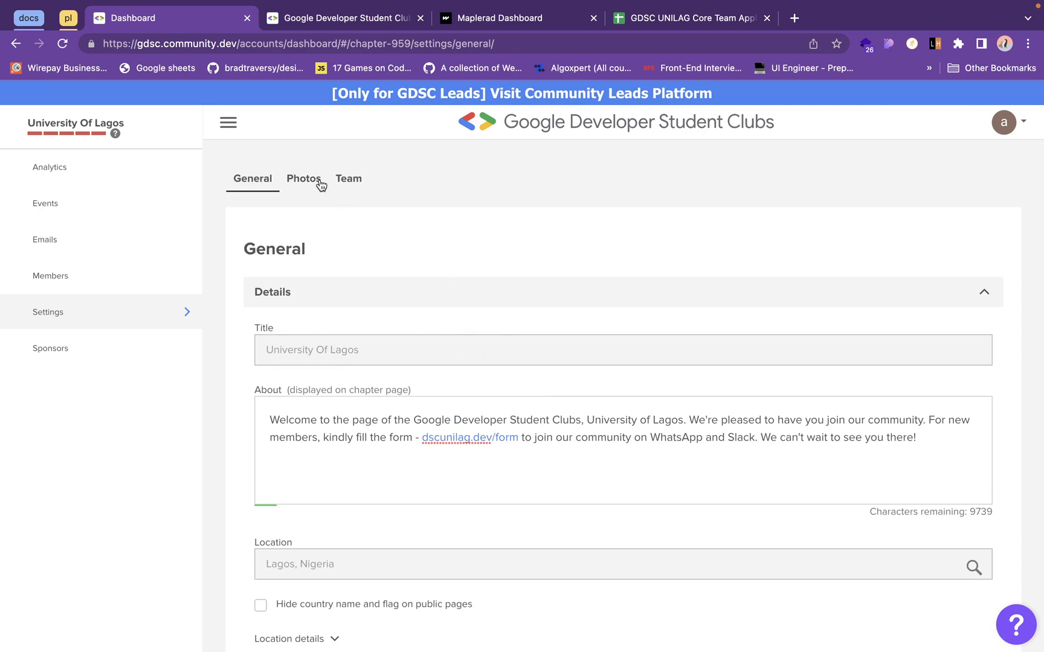
- Leave the General settings without saving, view the Photos settings, and open the chapter's Team settings
click(319, 183)
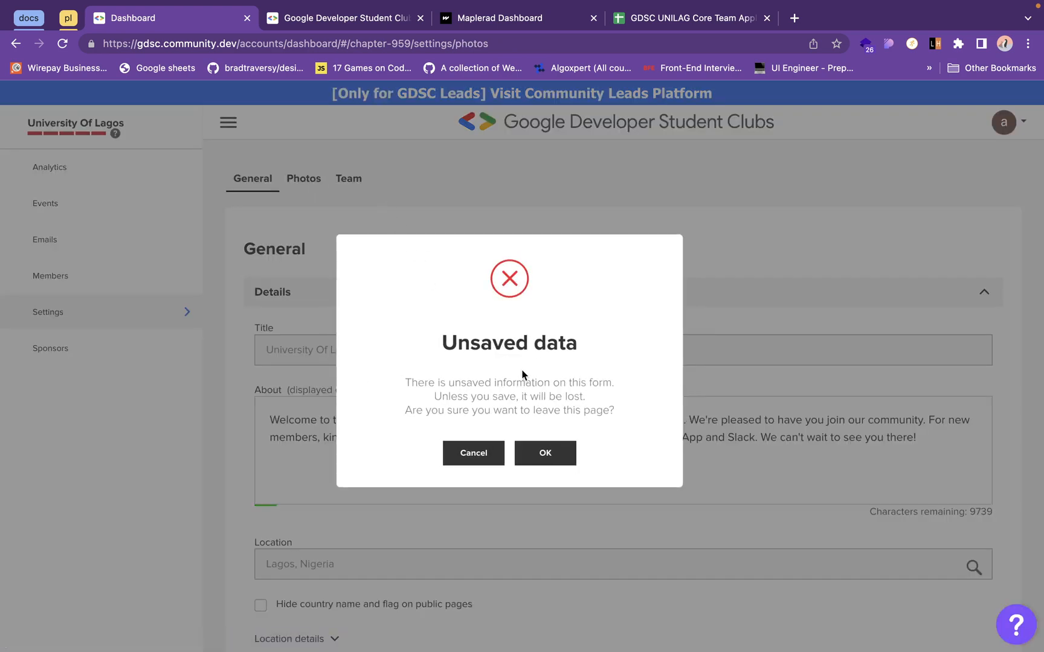
click(546, 454)
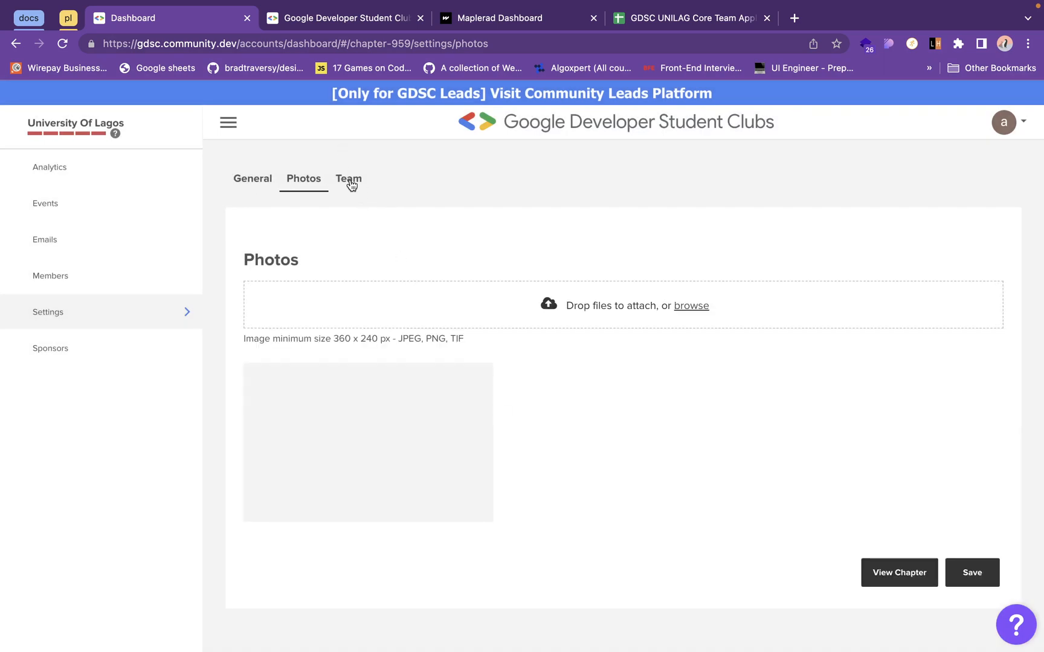
click(349, 180)
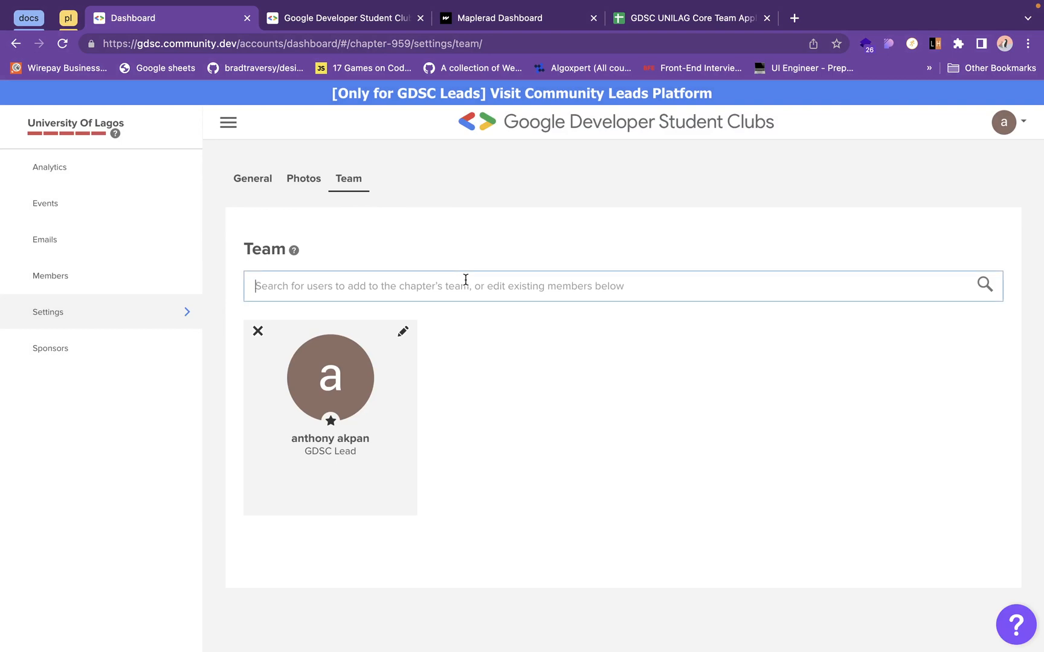
- Look over the core team application responses spreadsheet and the public chapter page, and return to the Team settings
click(755, 18)
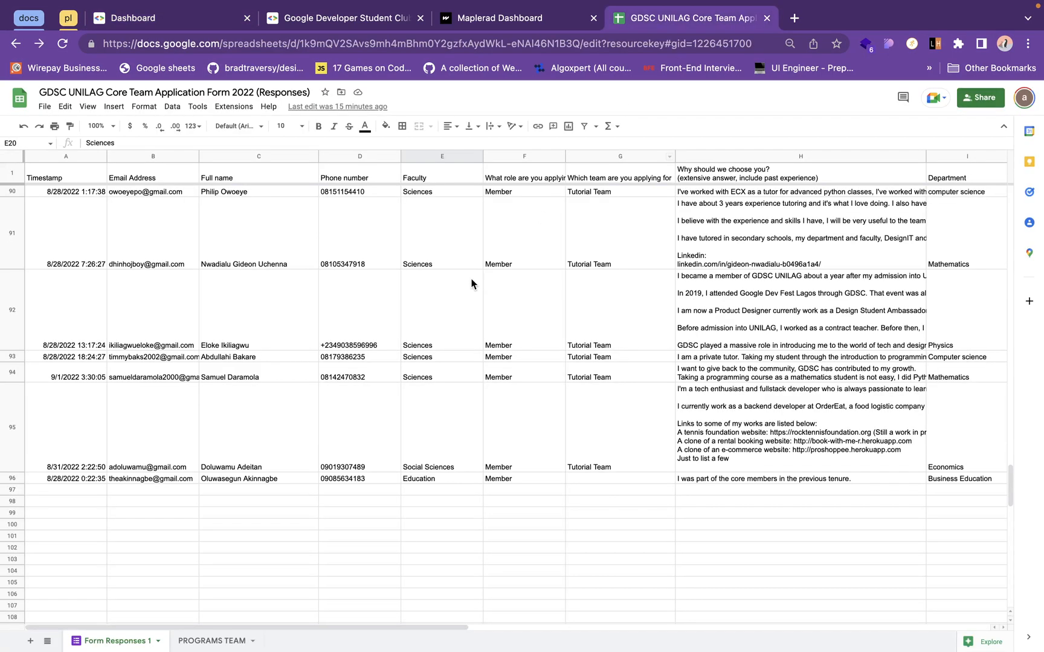
scroll(398, 355, up, 20)
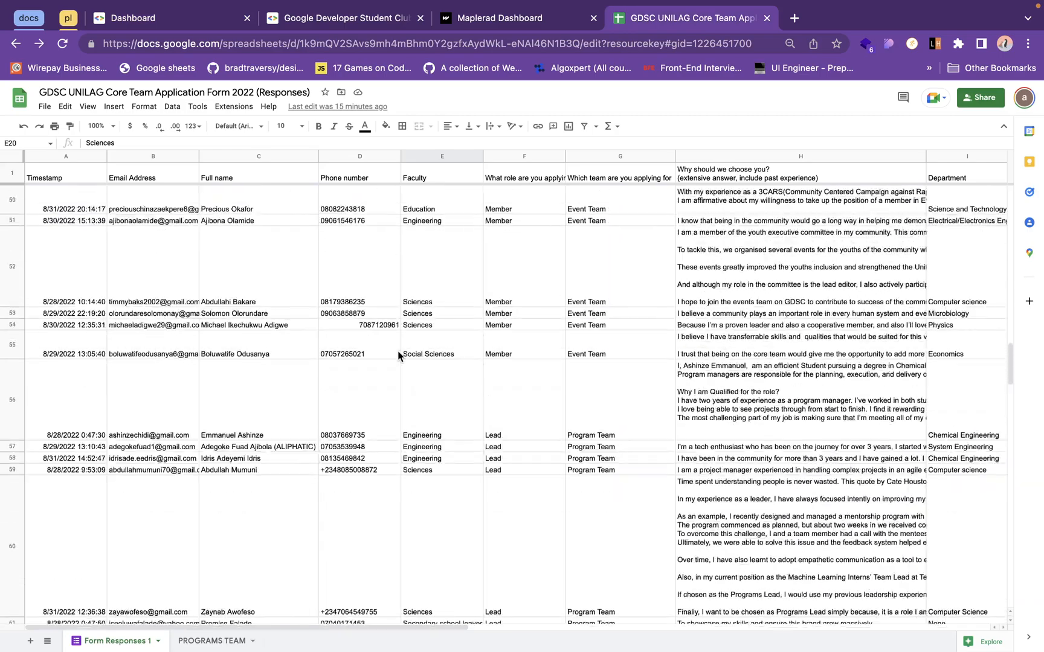
scroll(398, 356, up, 5)
click(291, 16)
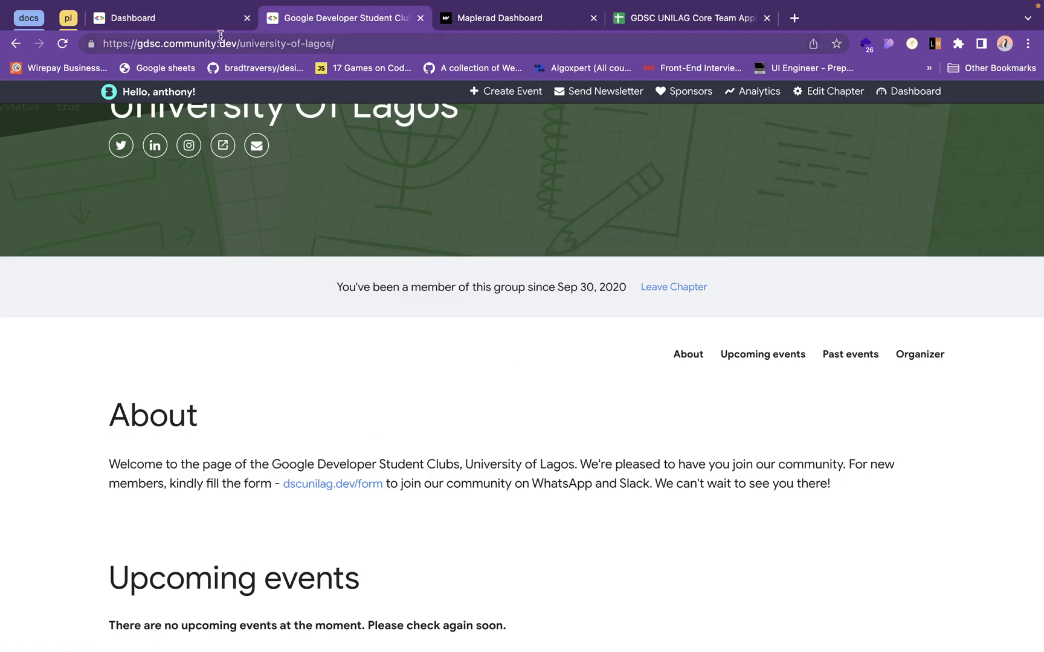
click(176, 21)
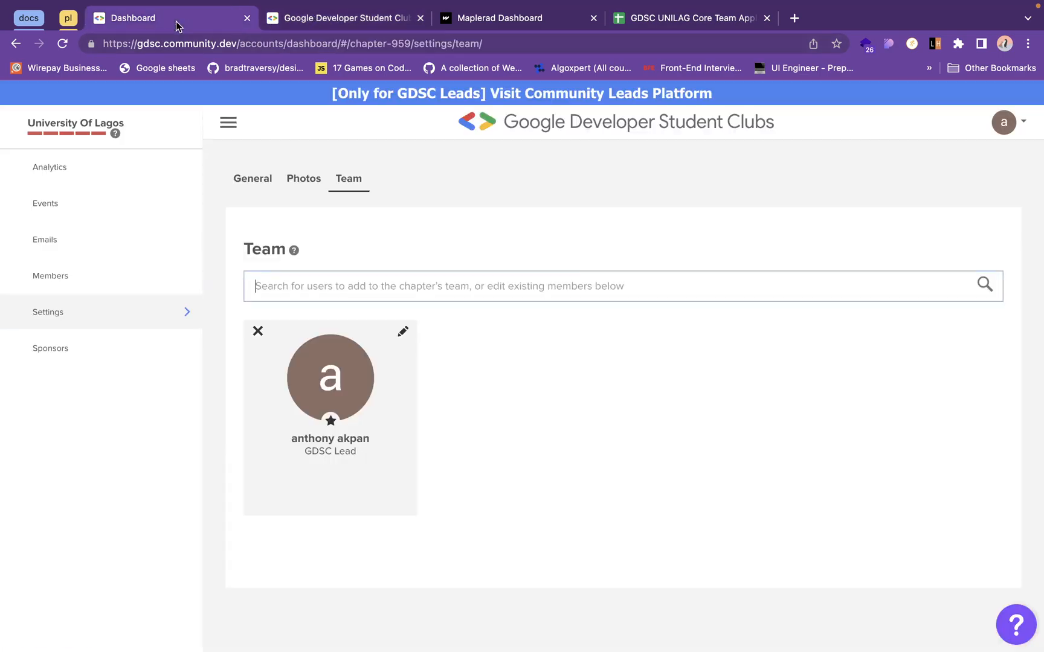
- Search for a user to add to the chapter's team by first name and partial surname, and look through the matching accounts
click(435, 287)
text(emman)
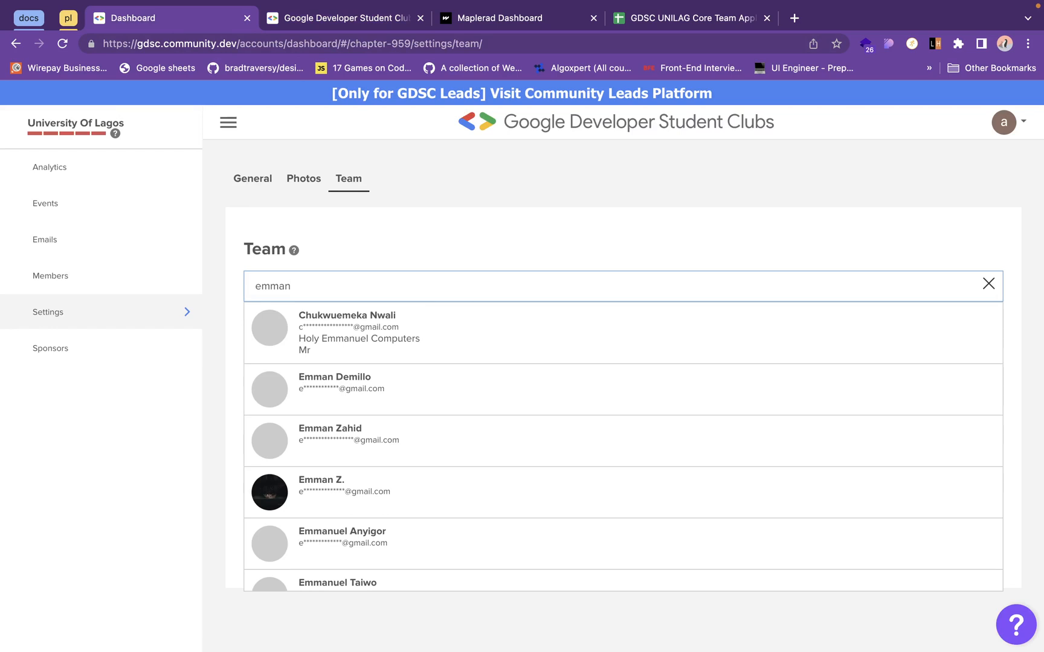
text(u)
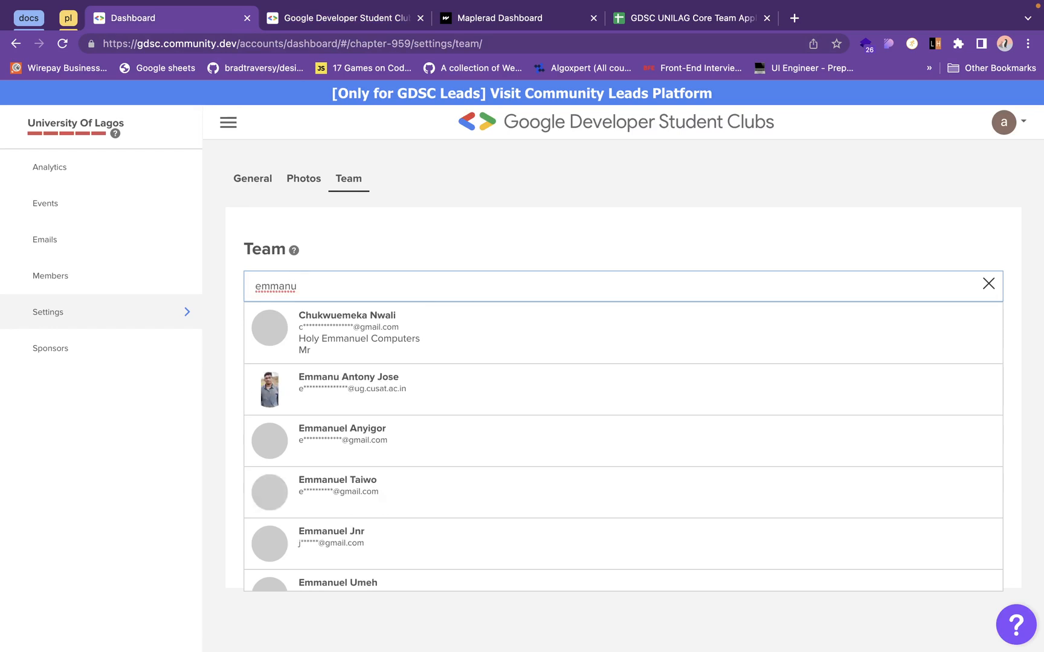
text(el ch)
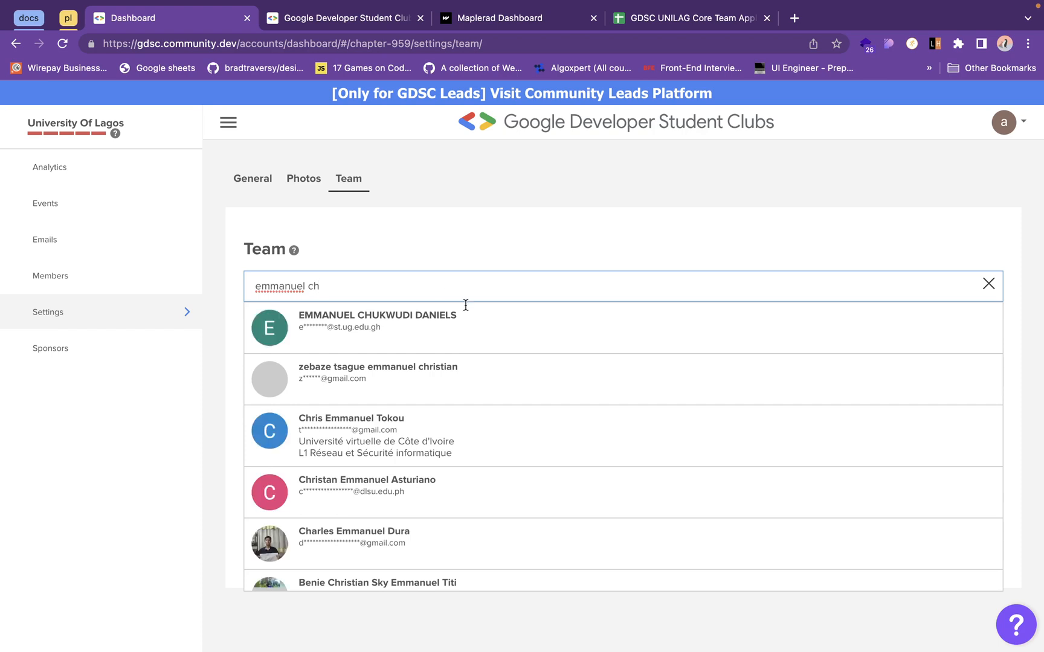
scroll(494, 423, down, 3)
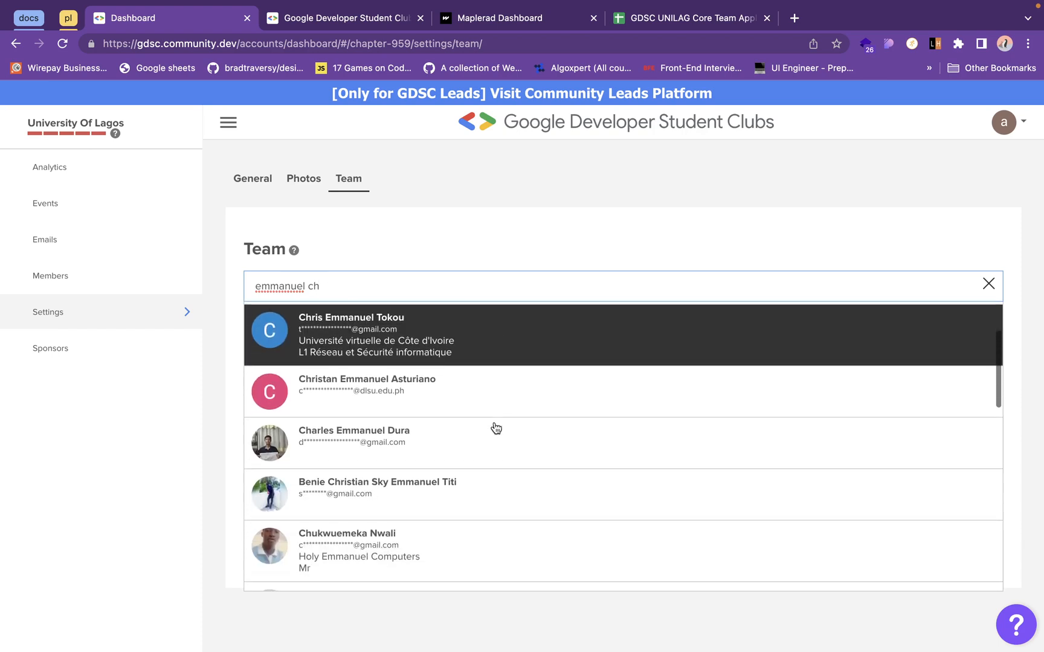
scroll(496, 428, down, 3)
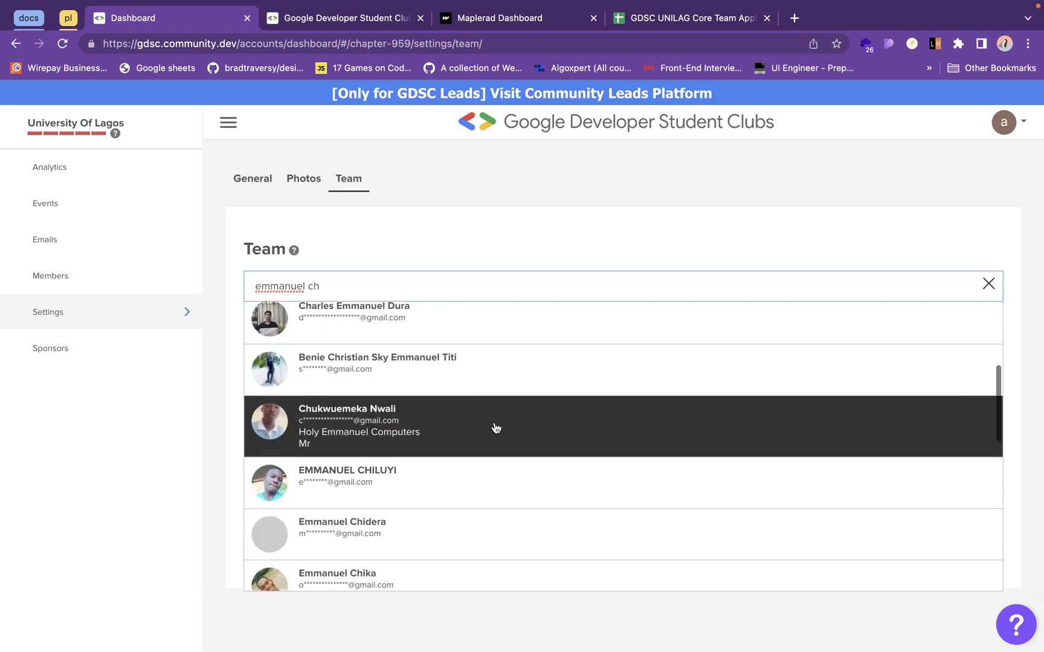
scroll(496, 429, down, 3)
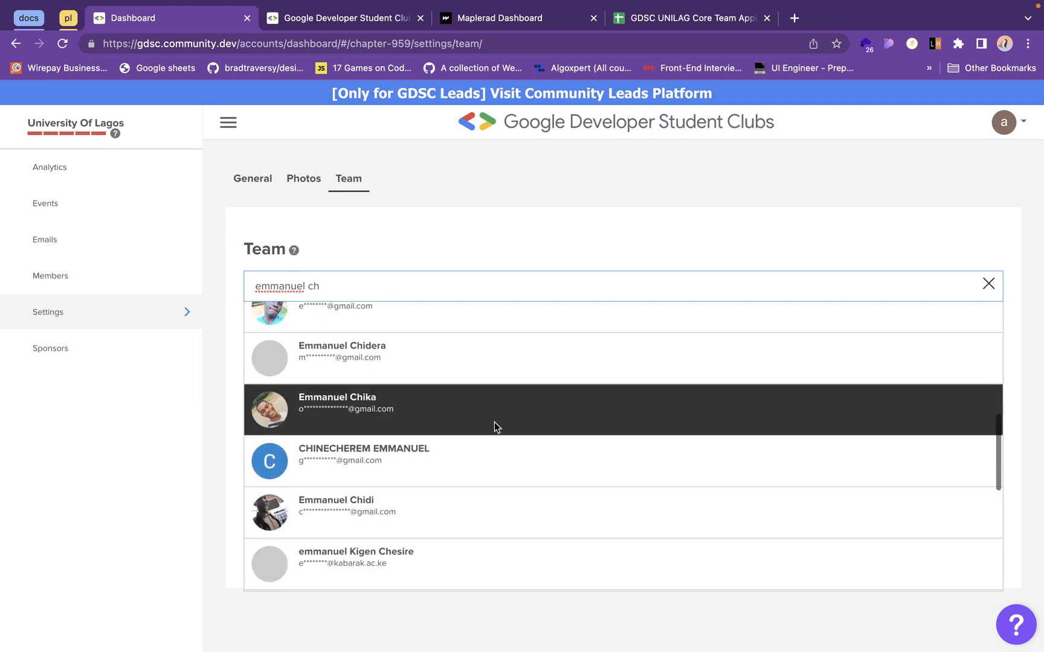
scroll(494, 421, down, 5)
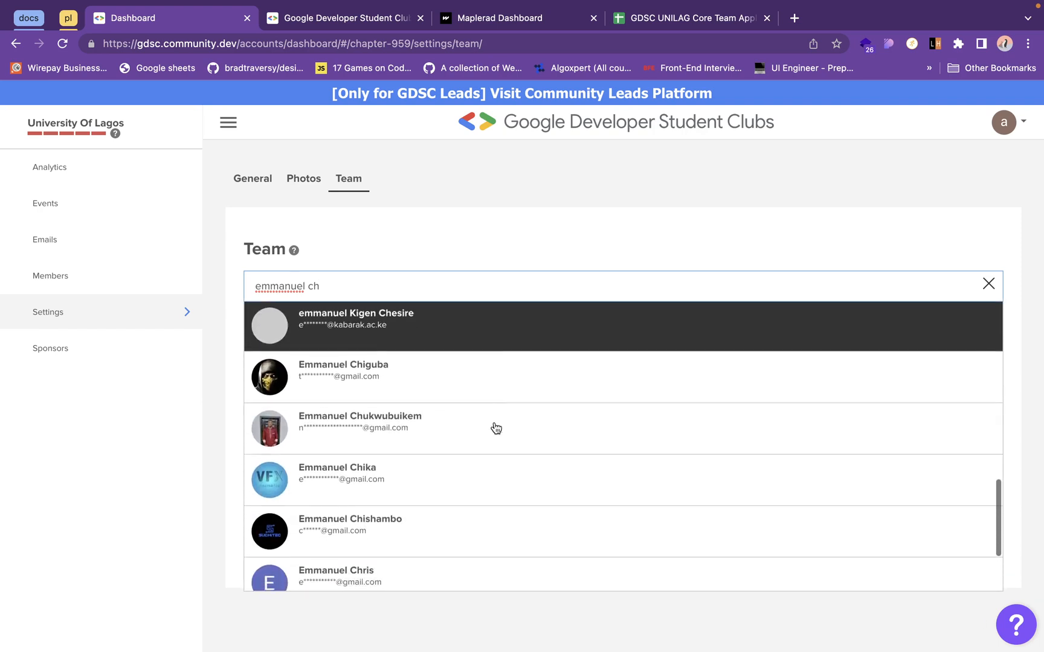
scroll(496, 428, down, 3)
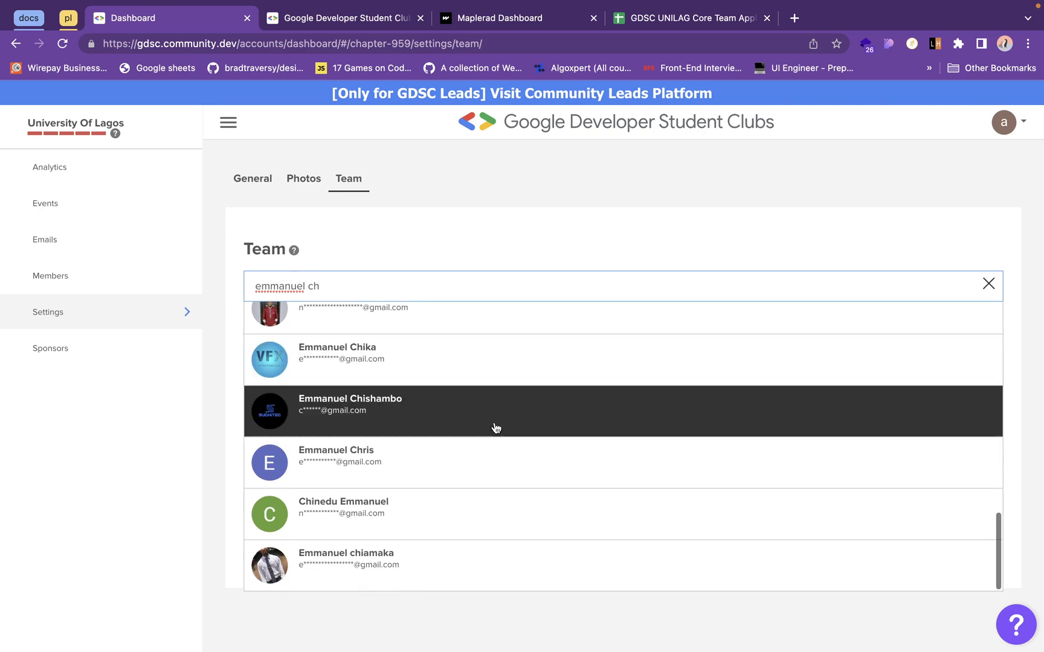
scroll(495, 427, up, 10)
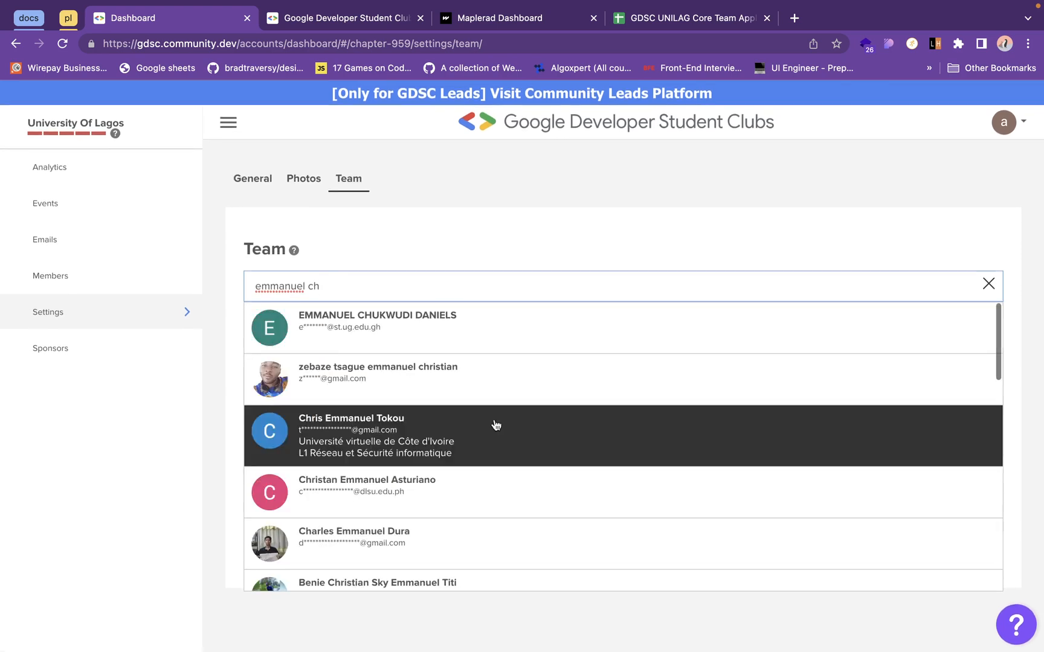
- Replace the team search with another user's first name and partial surname, and choose the first matching account as new team member
triple_click(365, 287)
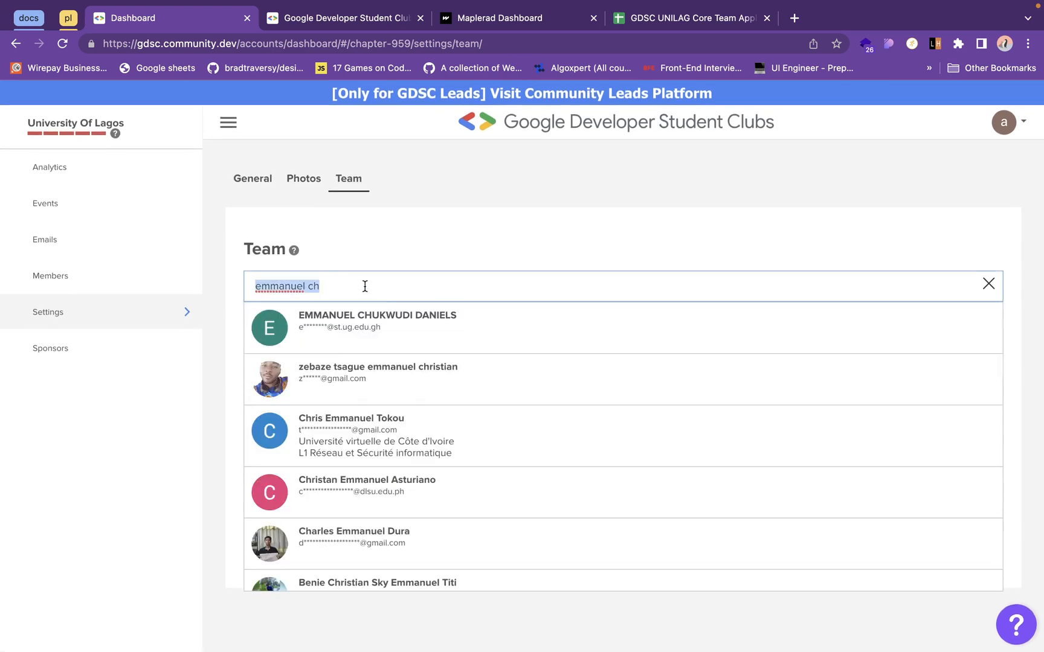
text(zainab )
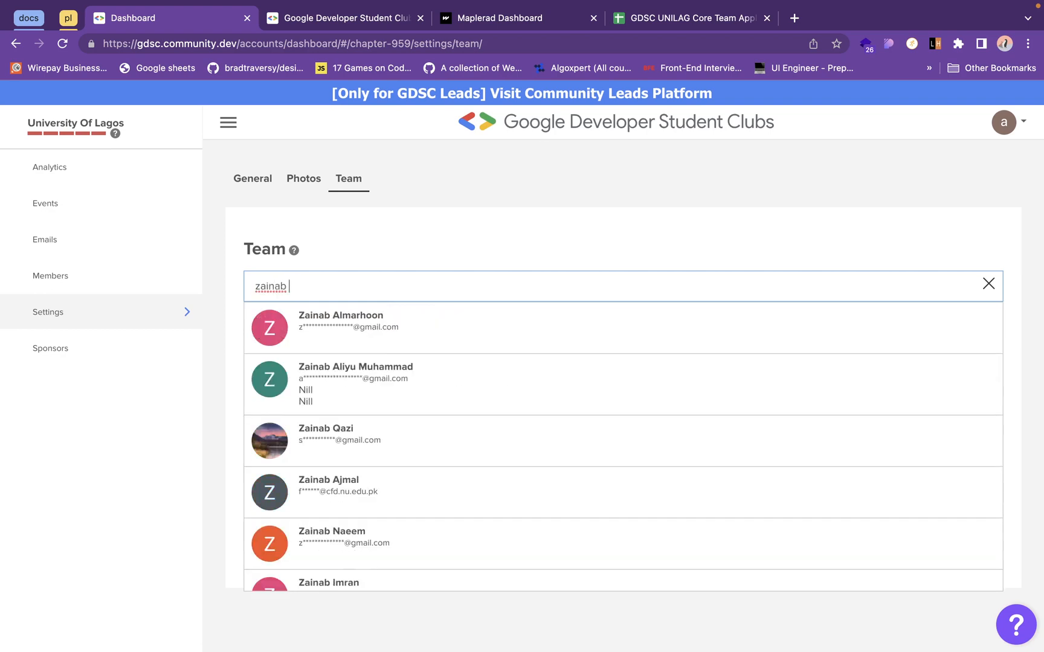
text(idr)
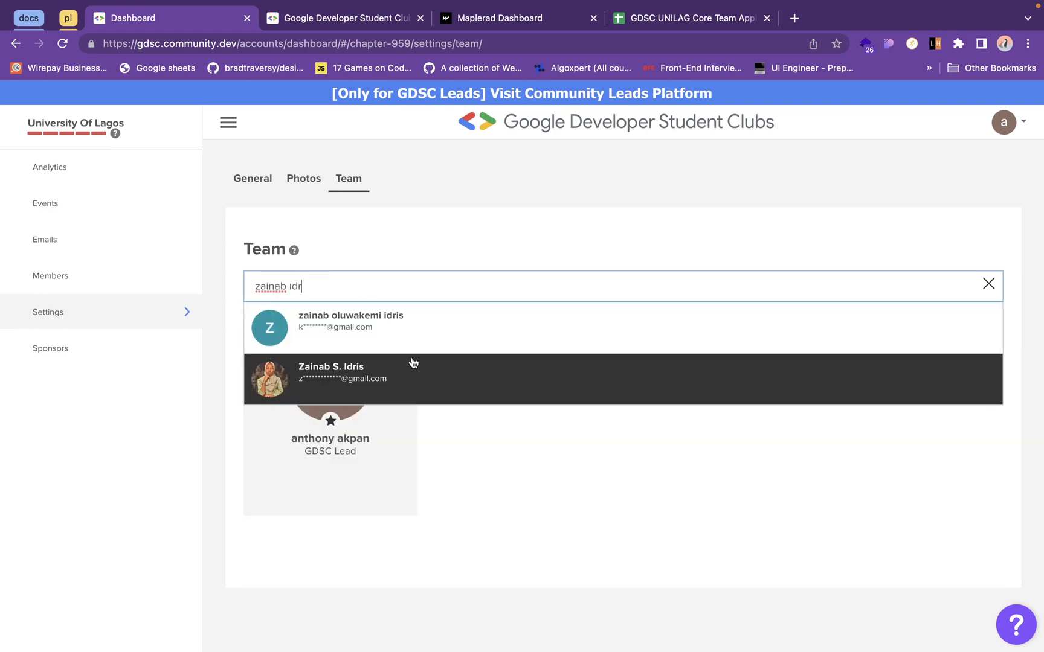
click(421, 336)
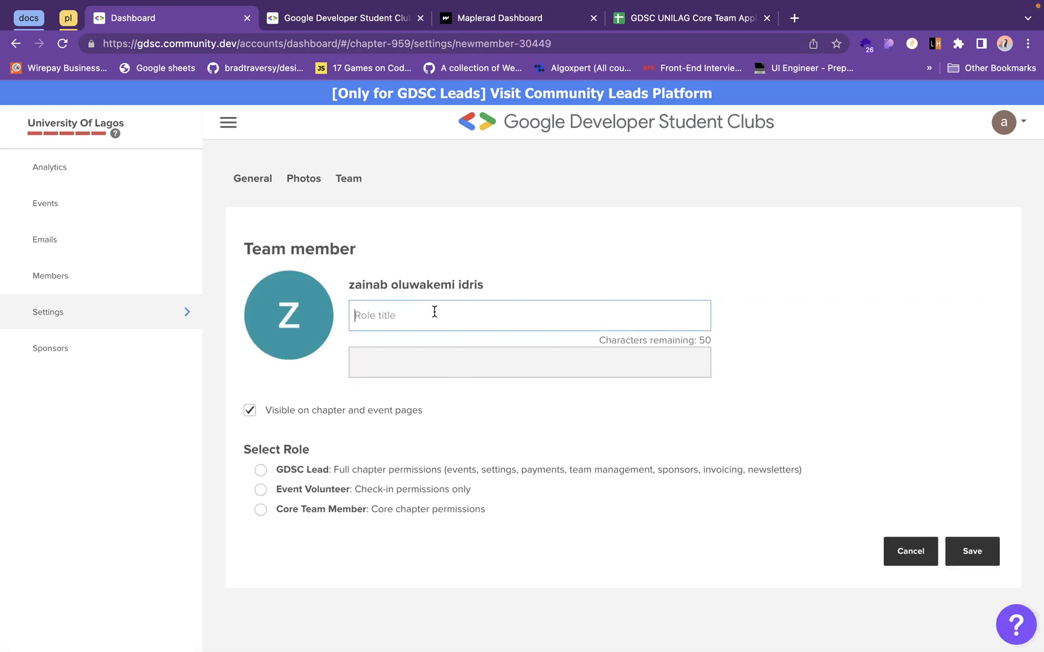
- Give the new team member the title Design Lead and the Core Team Member role, and publish the entry
text(Design)
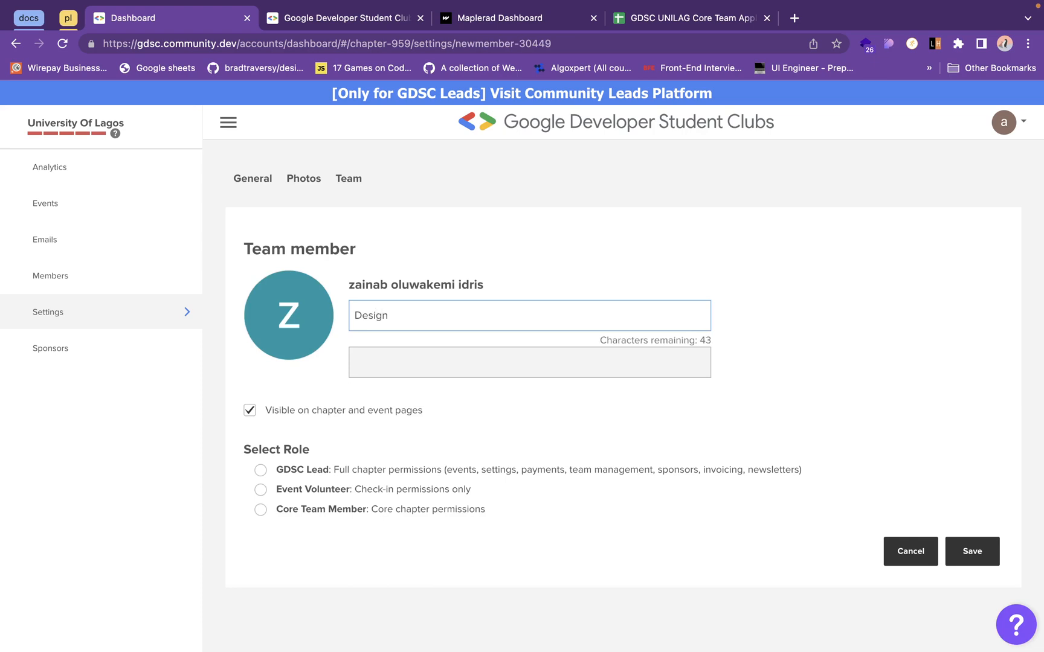
text( Lead)
click(261, 509)
click(962, 552)
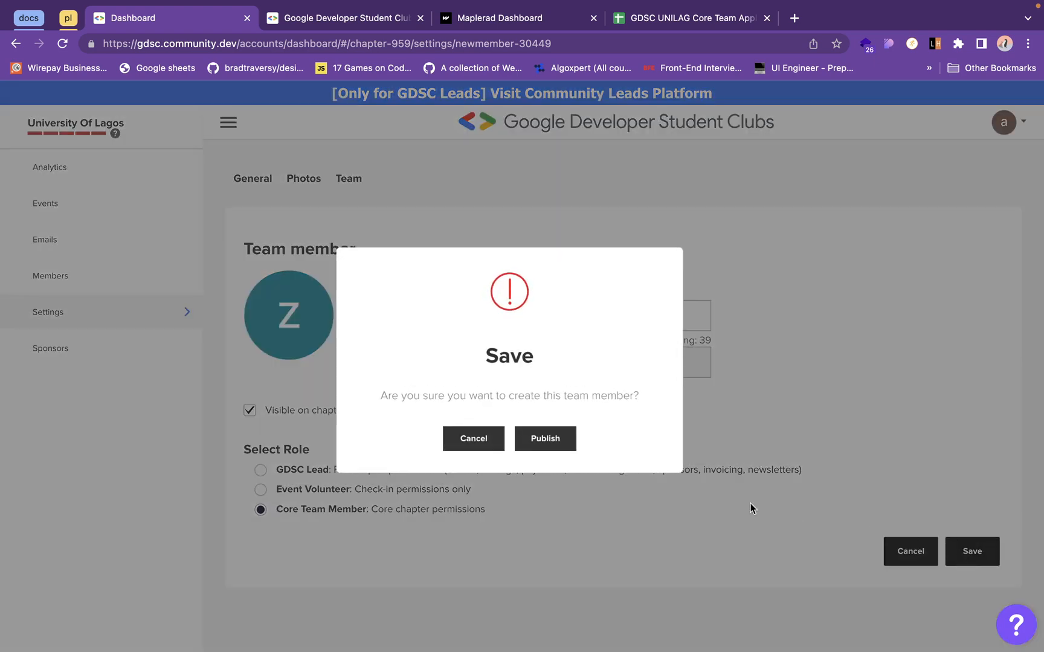
click(555, 439)
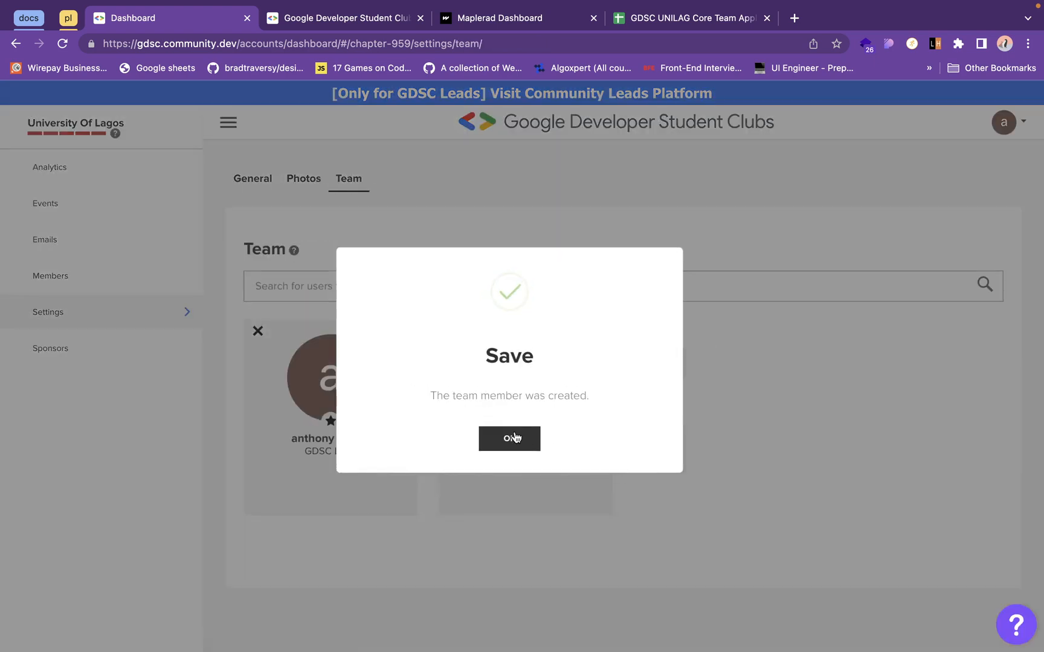
click(510, 437)
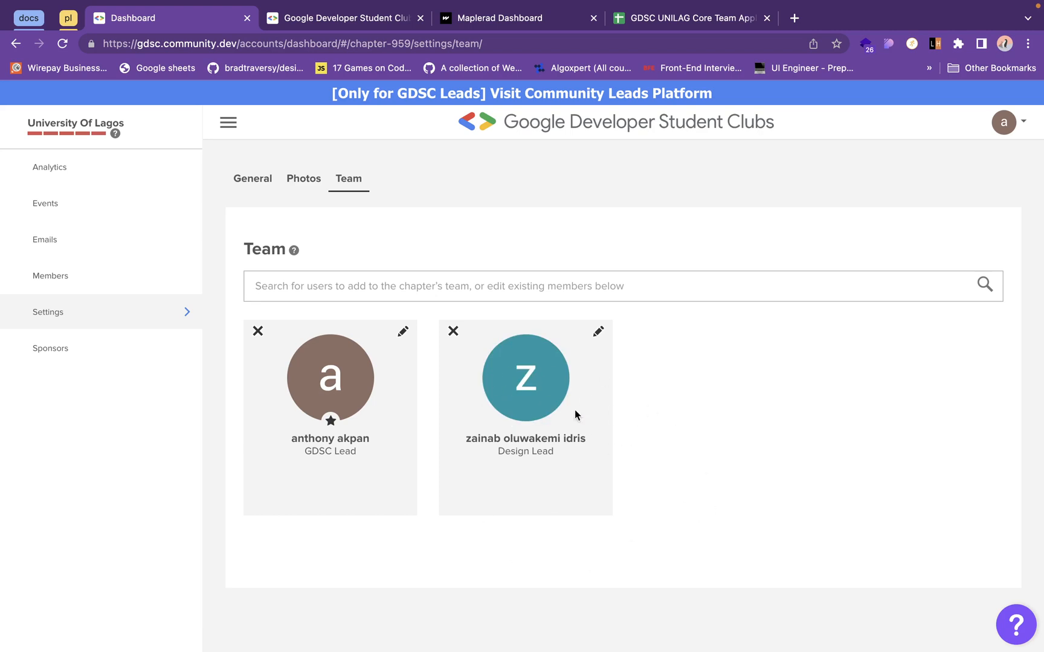
- Reload the public University Of Lagos chapter page and check the Organizers section for the added team member
click(581, 281)
click(378, 16)
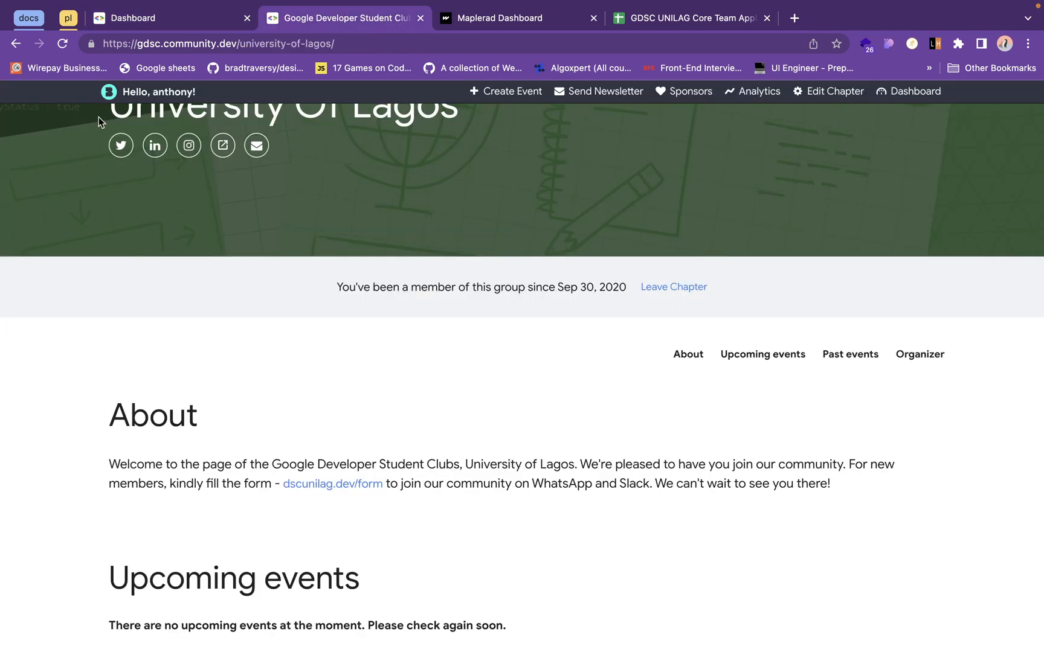
click(62, 44)
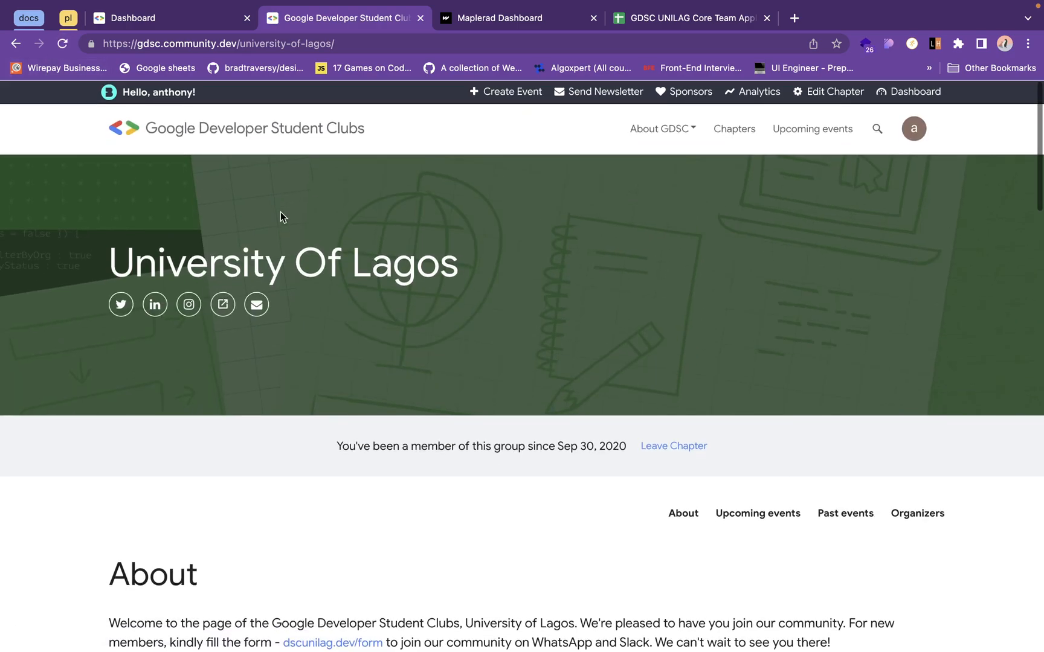
scroll(590, 208, down, 15)
scroll(590, 209, down, 17)
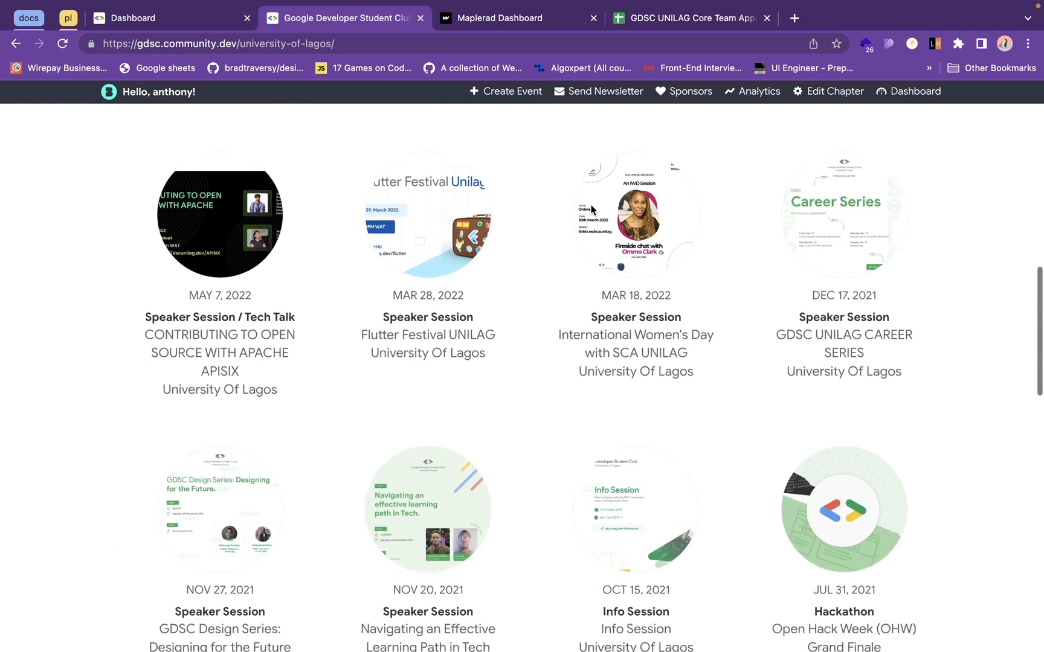
scroll(590, 209, down, 3)
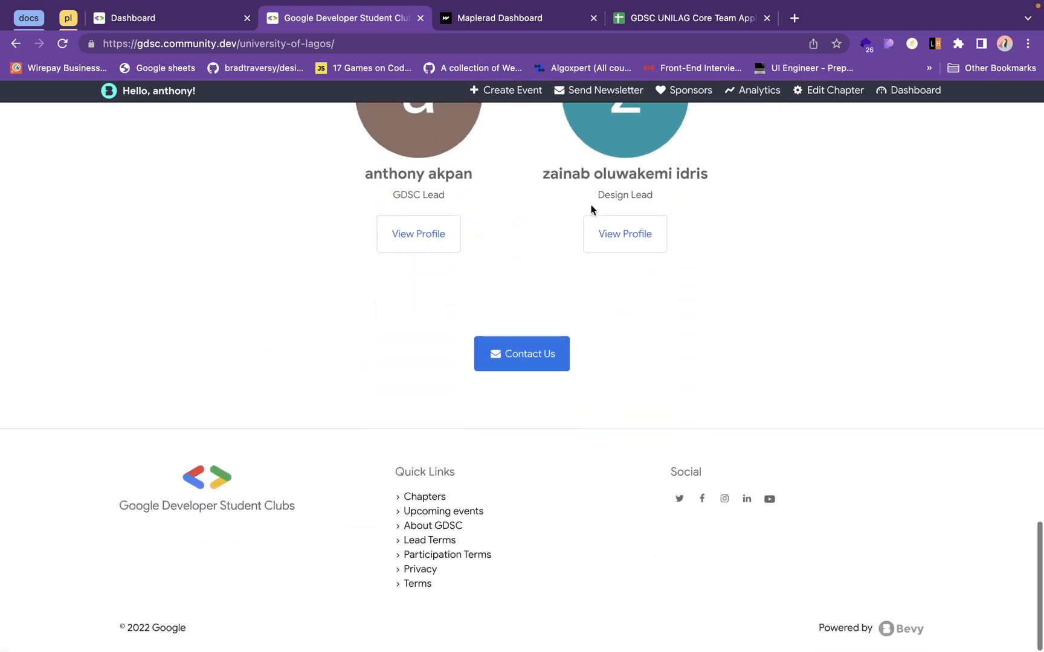
scroll(590, 210, up, 5)
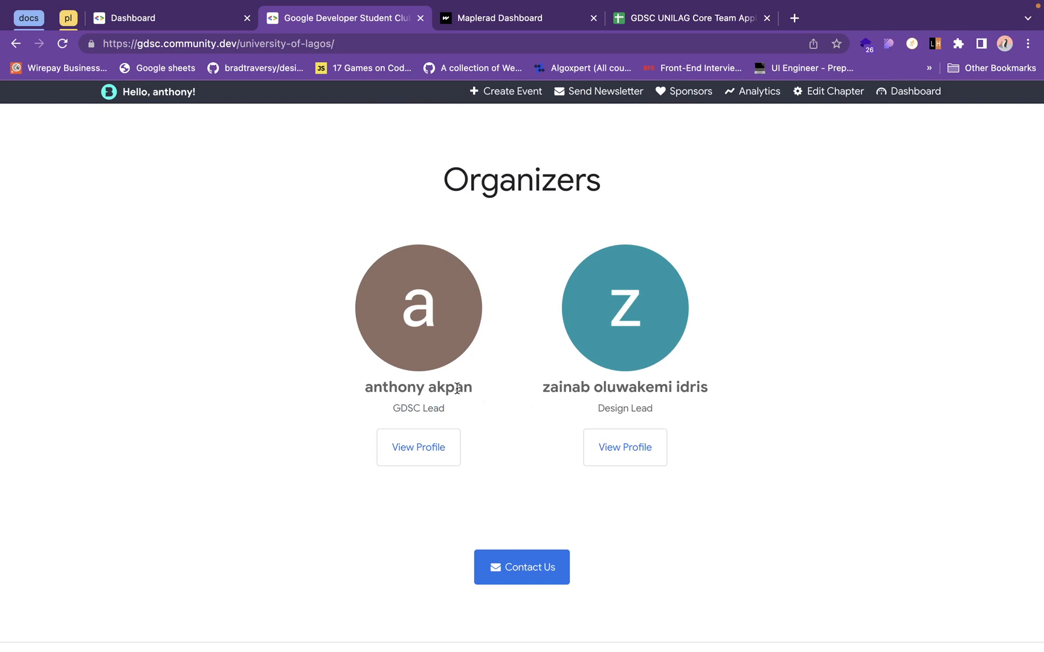
scroll(505, 248, up, 2)
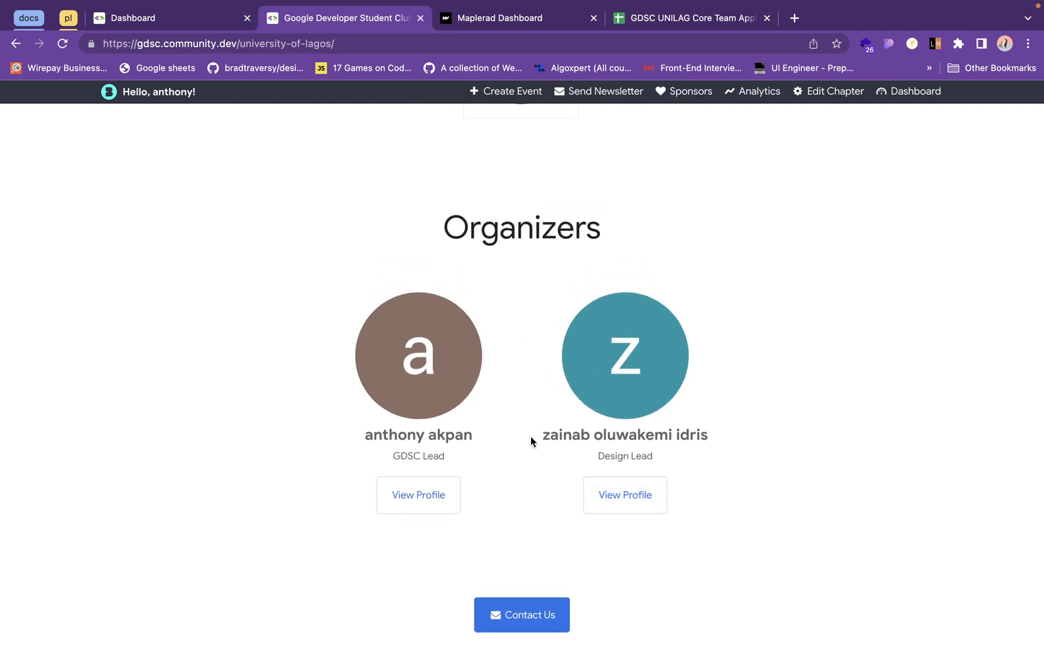
- Return to the dashboard's Team settings and view the GDSC Lead's team member details, including title and role options
click(183, 22)
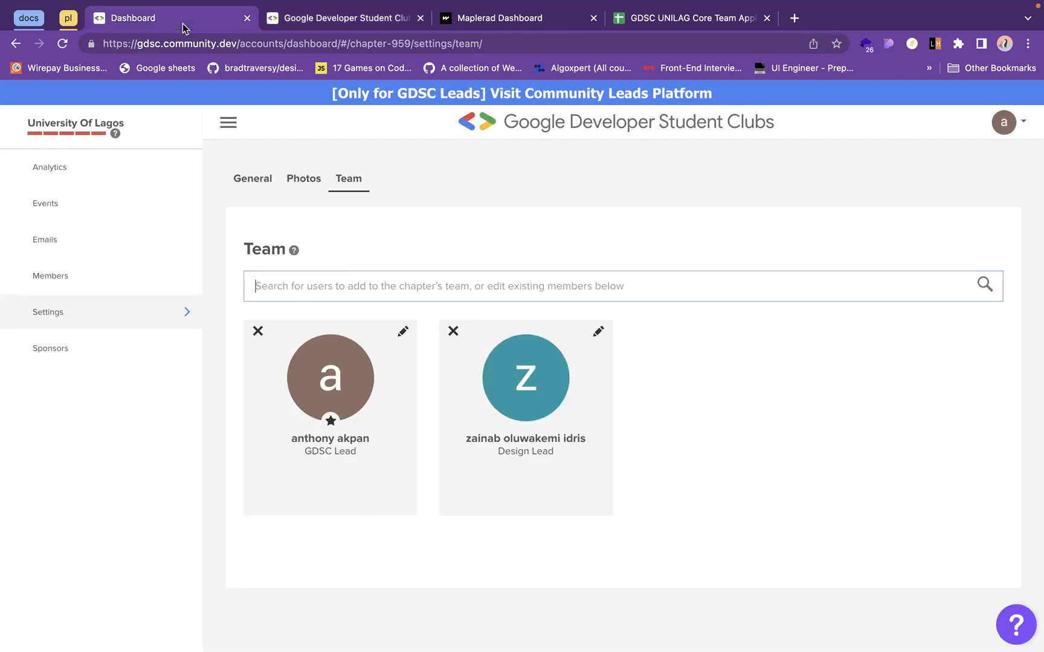
click(402, 330)
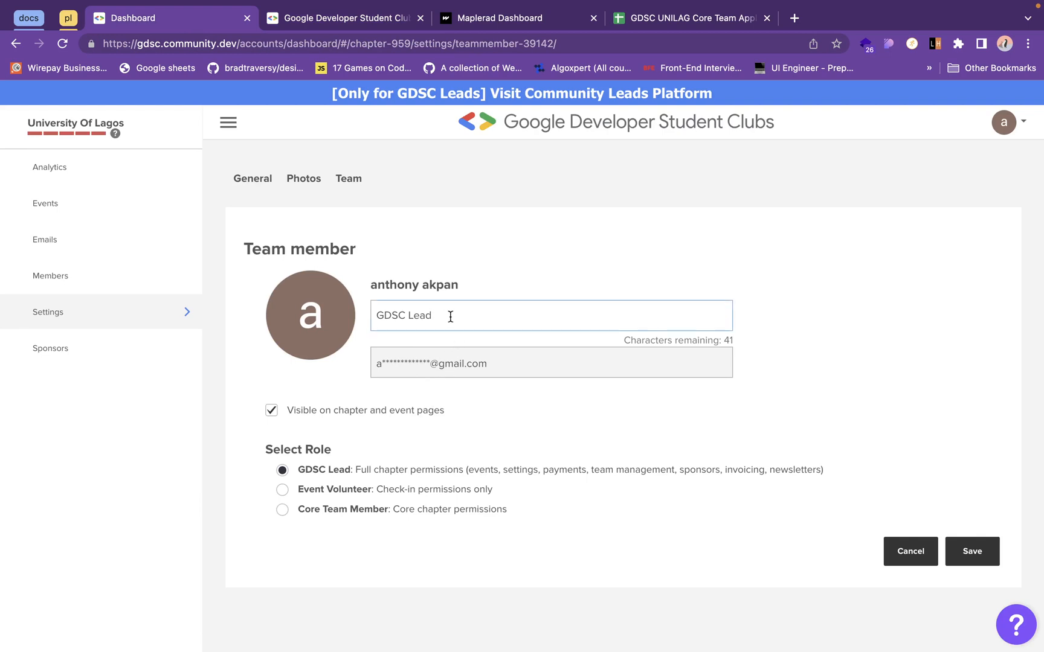
drag(450, 316, 390, 317)
click(305, 297)
- View the chapter members list and the account options, and close those options without choosing any
click(144, 282)
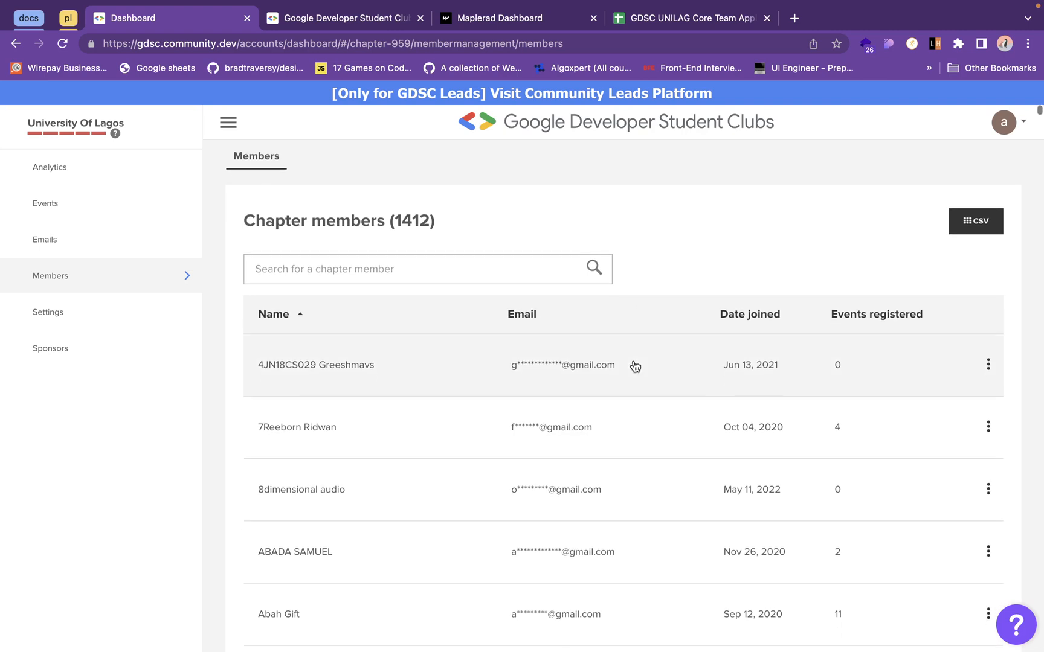
scroll(634, 366, down, 3)
scroll(635, 366, up, 3)
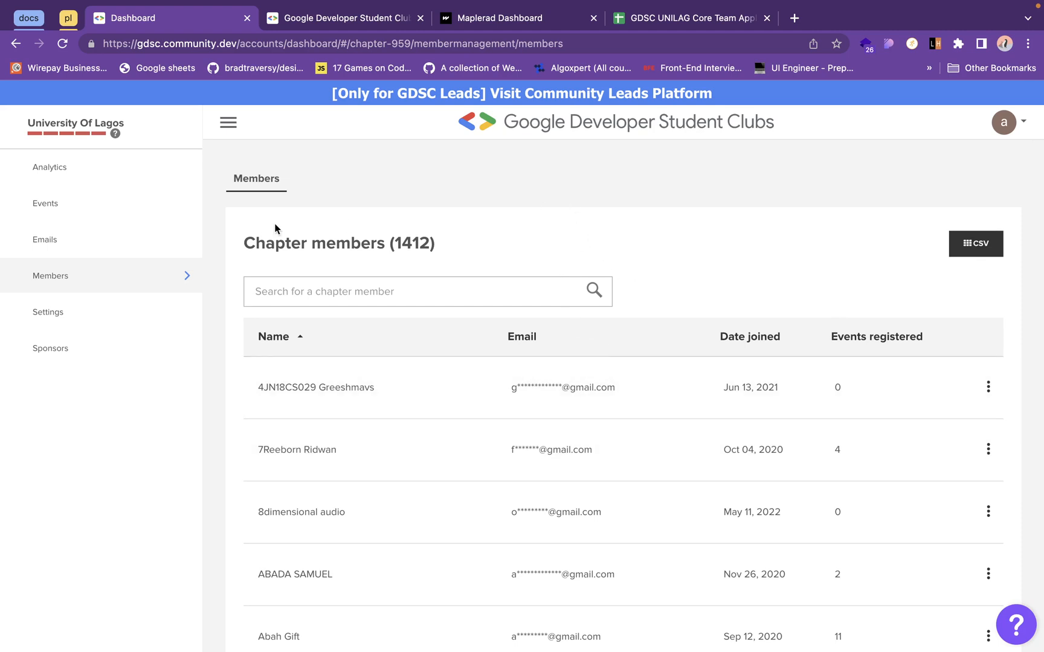
click(1016, 133)
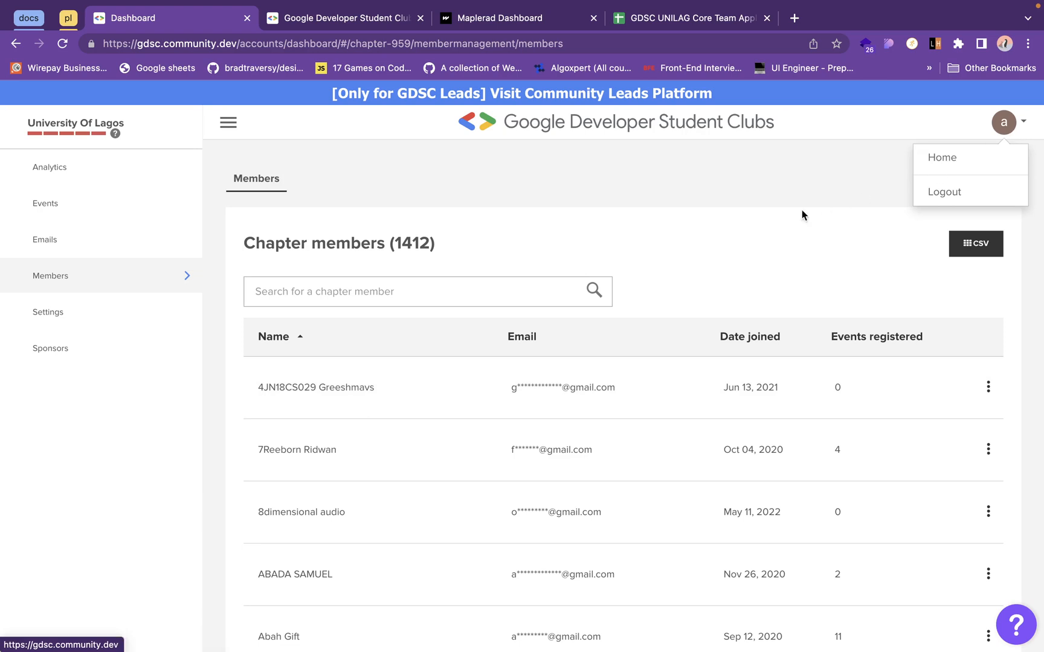
click(762, 231)
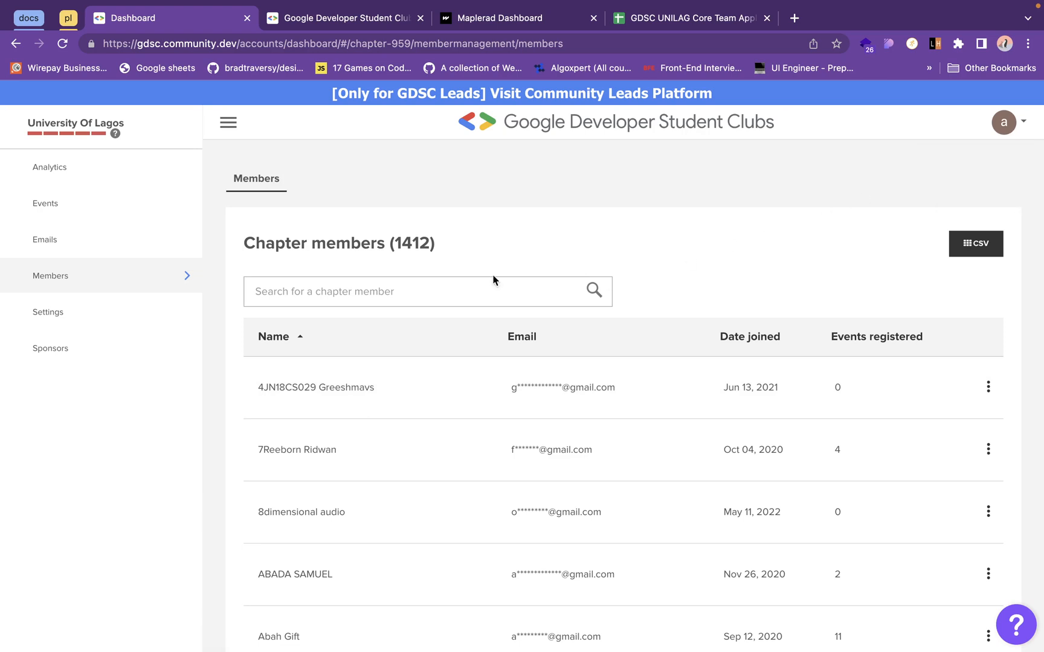
- Review the chapter emails related to the Flutter Festival UNILAG event and view the available email status filters
click(83, 239)
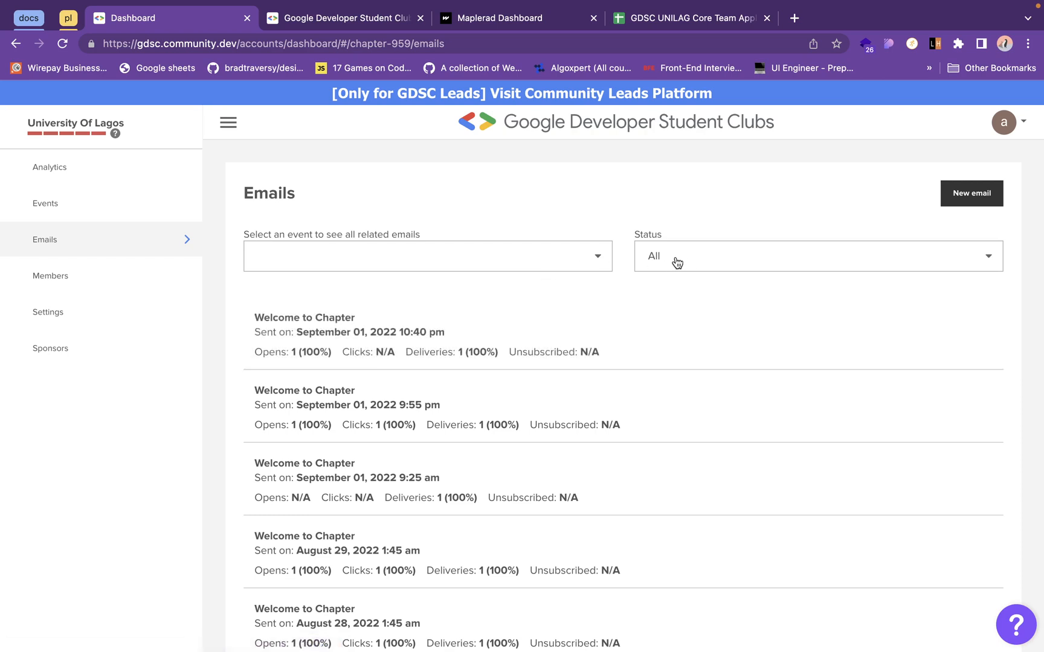
click(564, 253)
click(497, 347)
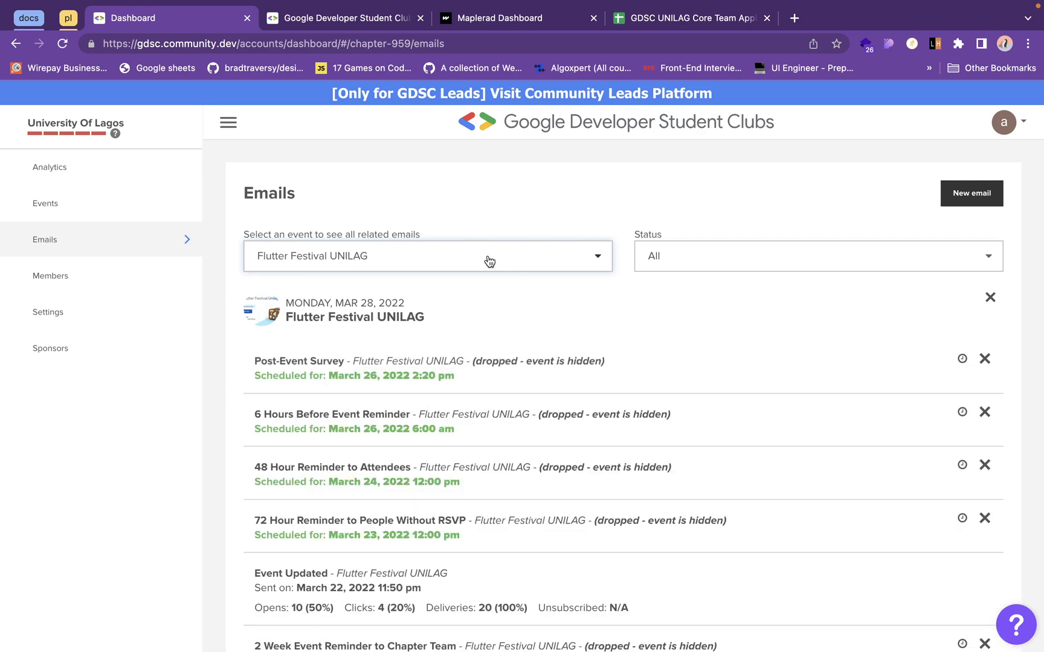
scroll(246, 511, down, 2)
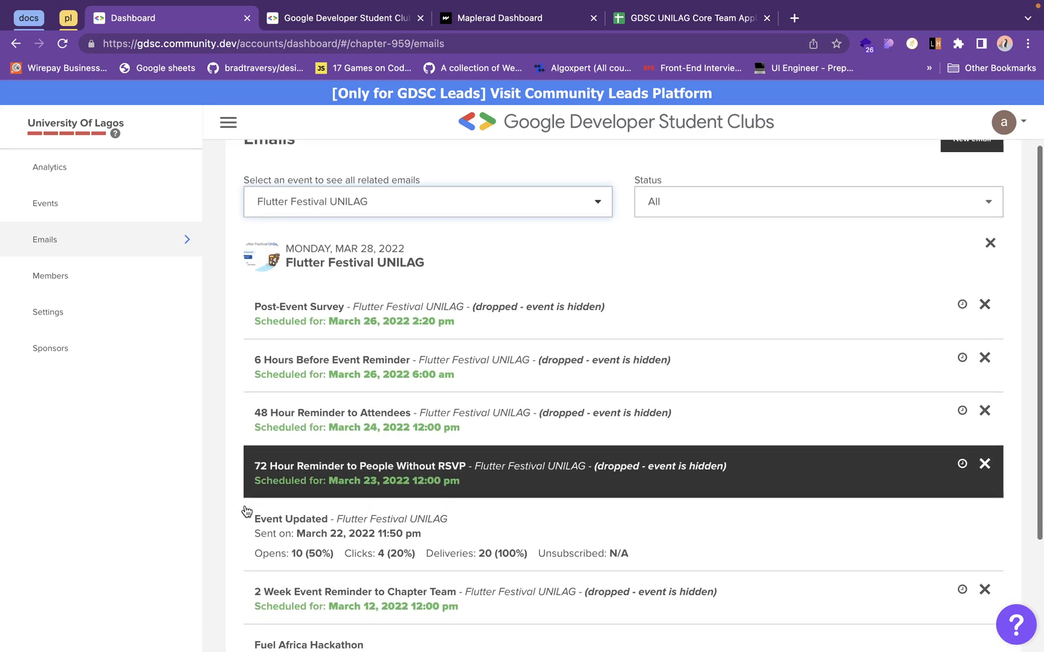
scroll(246, 511, down, 2)
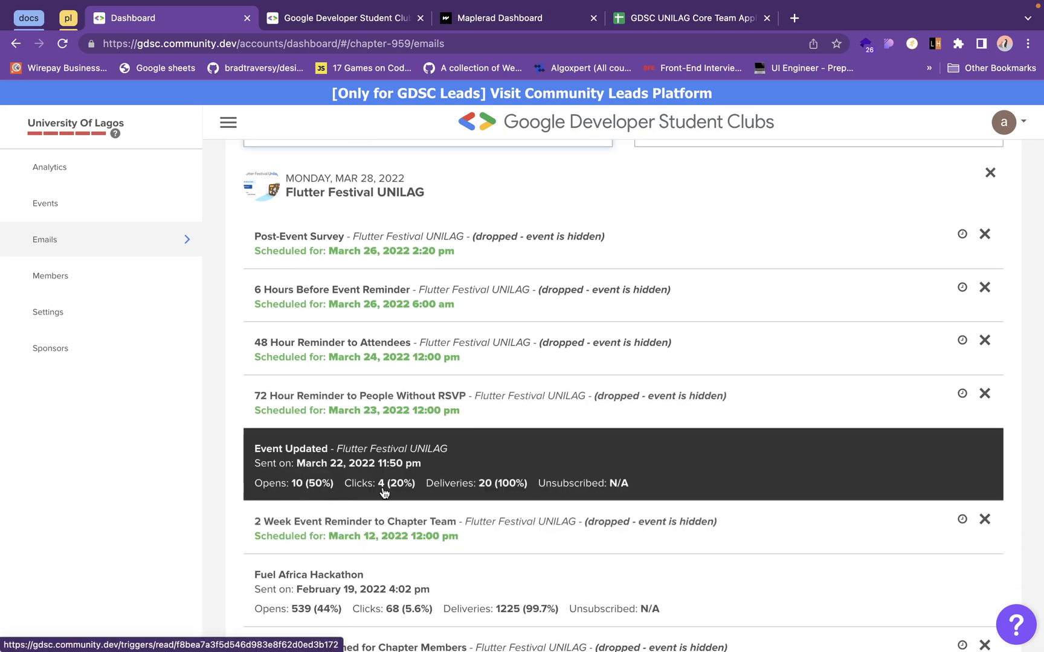
scroll(545, 488, up, 4)
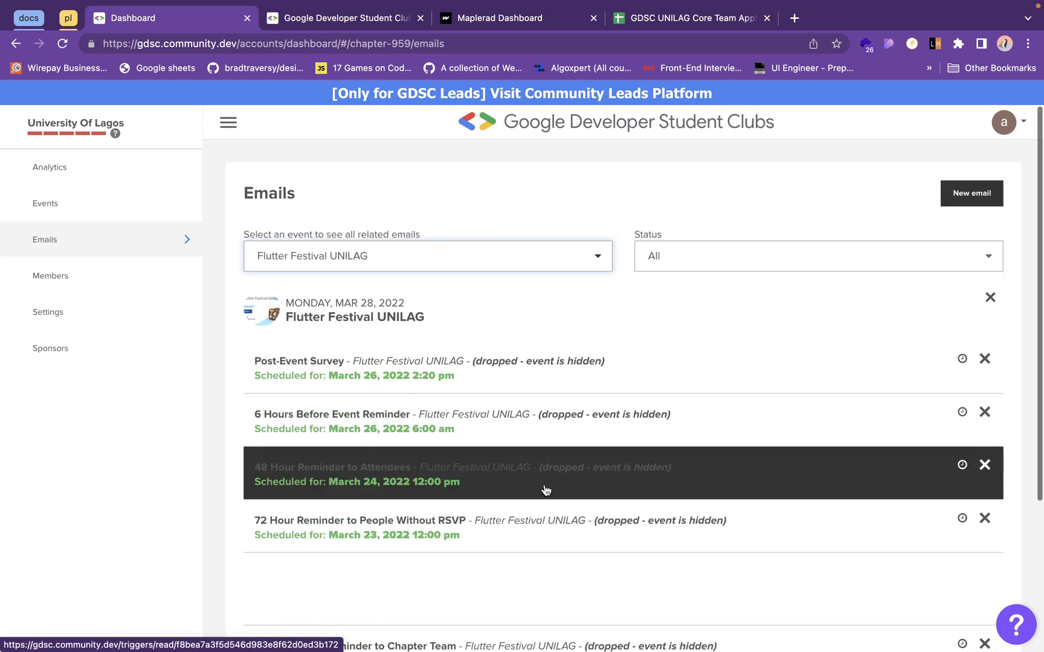
click(776, 263)
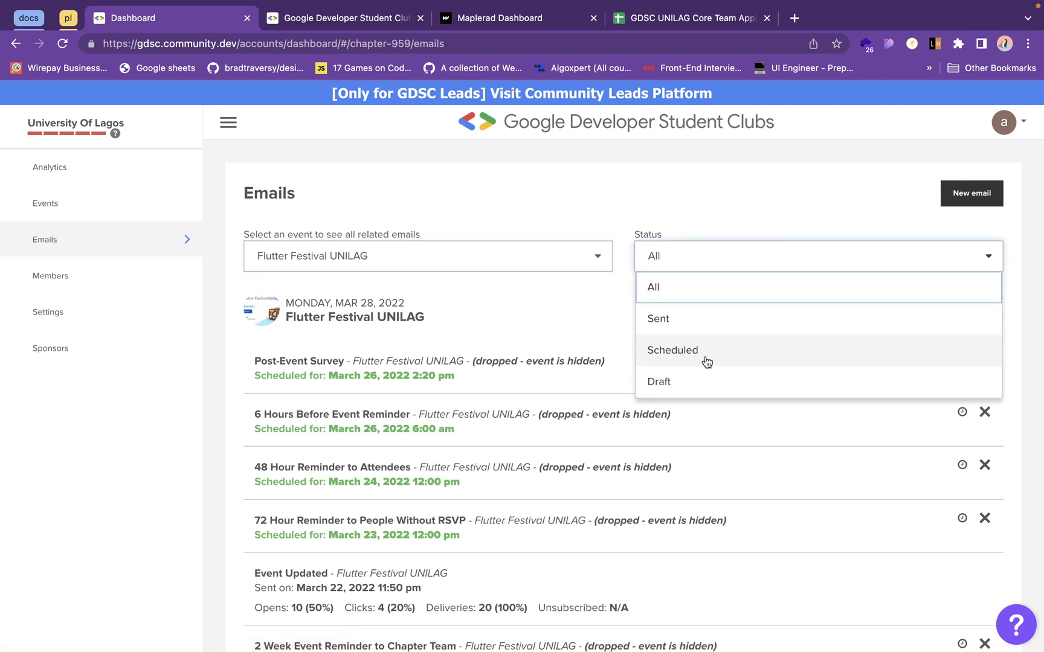
click(115, 205)
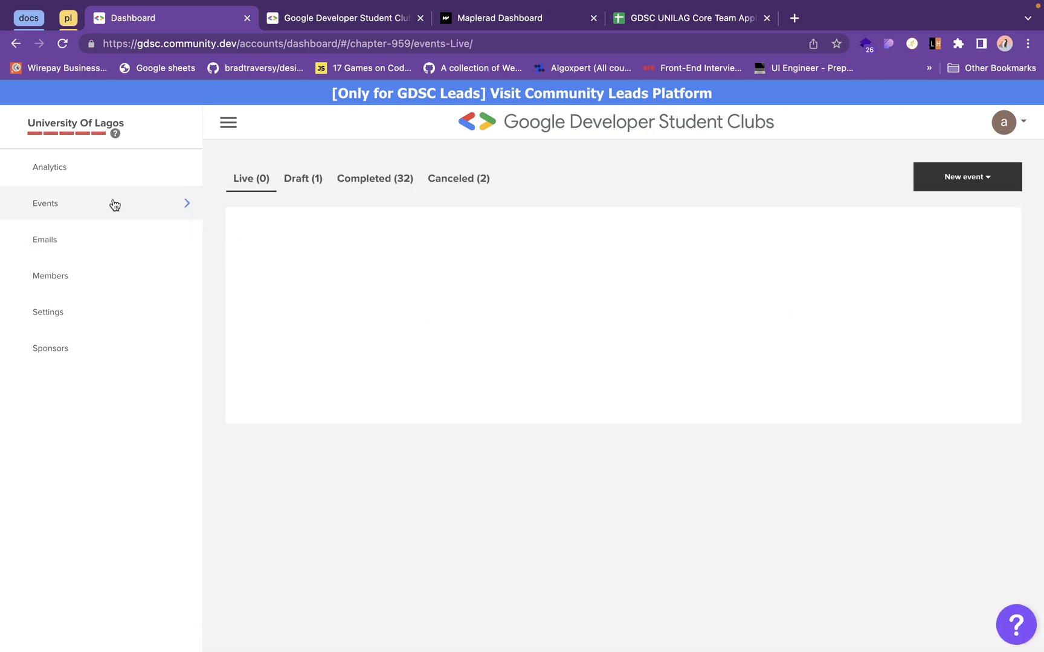
- Start a new chapter email and set its audience to "Chapter members without event ticket"
click(123, 232)
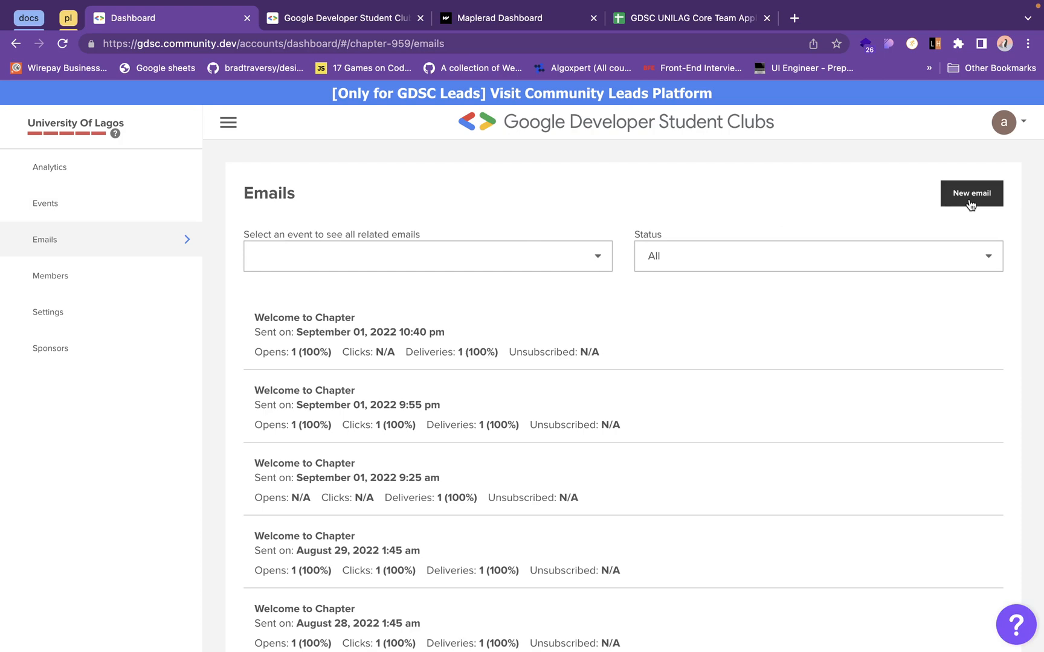
click(970, 202)
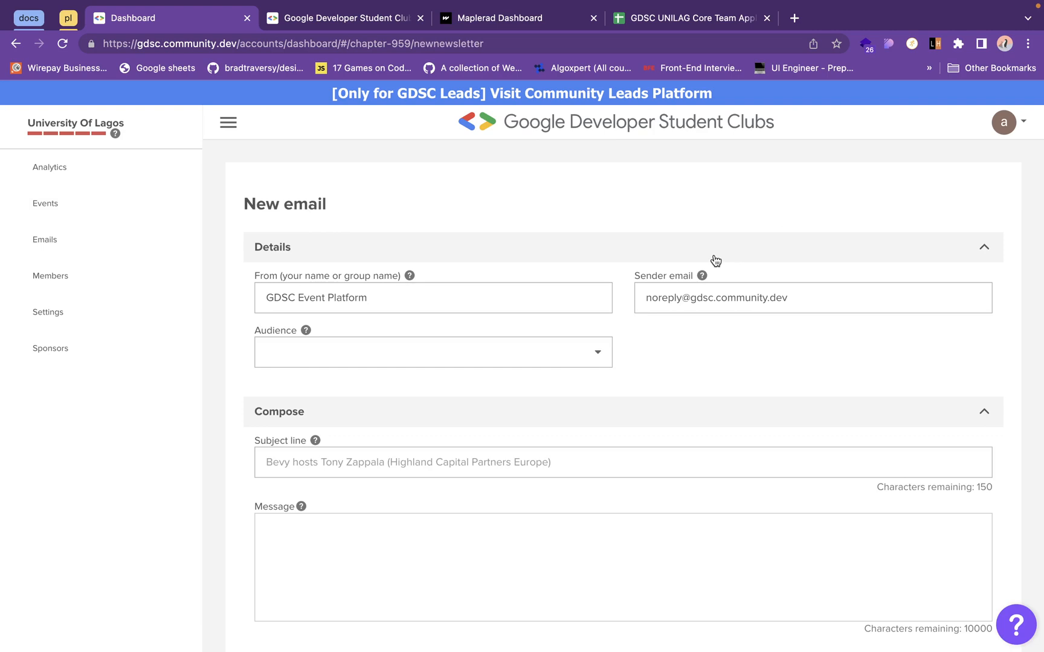
click(547, 299)
click(483, 366)
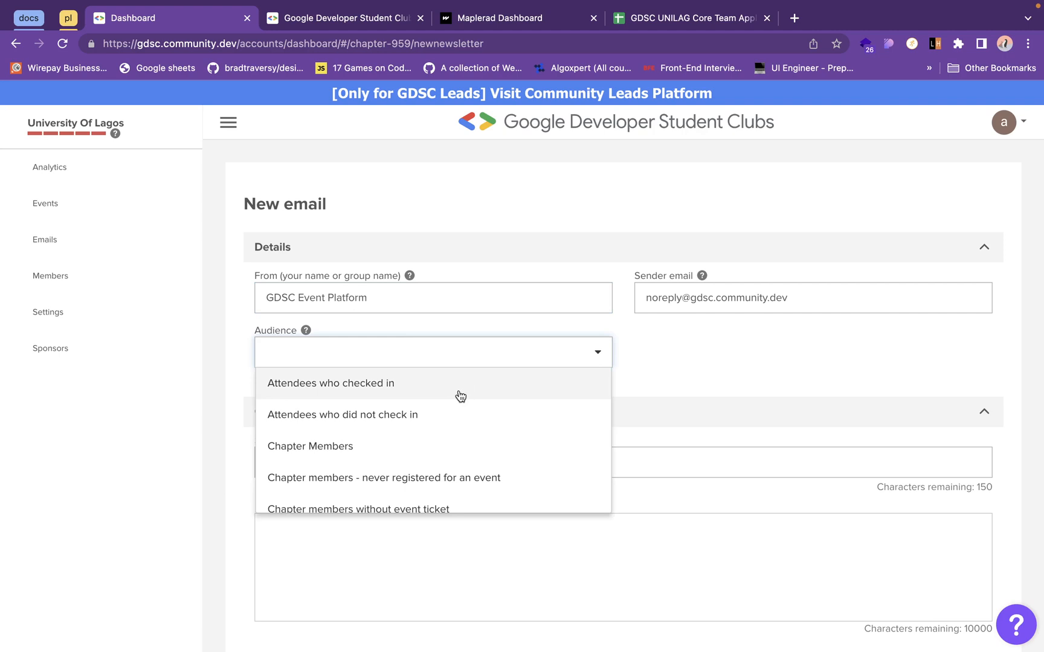
scroll(459, 394, down, 1)
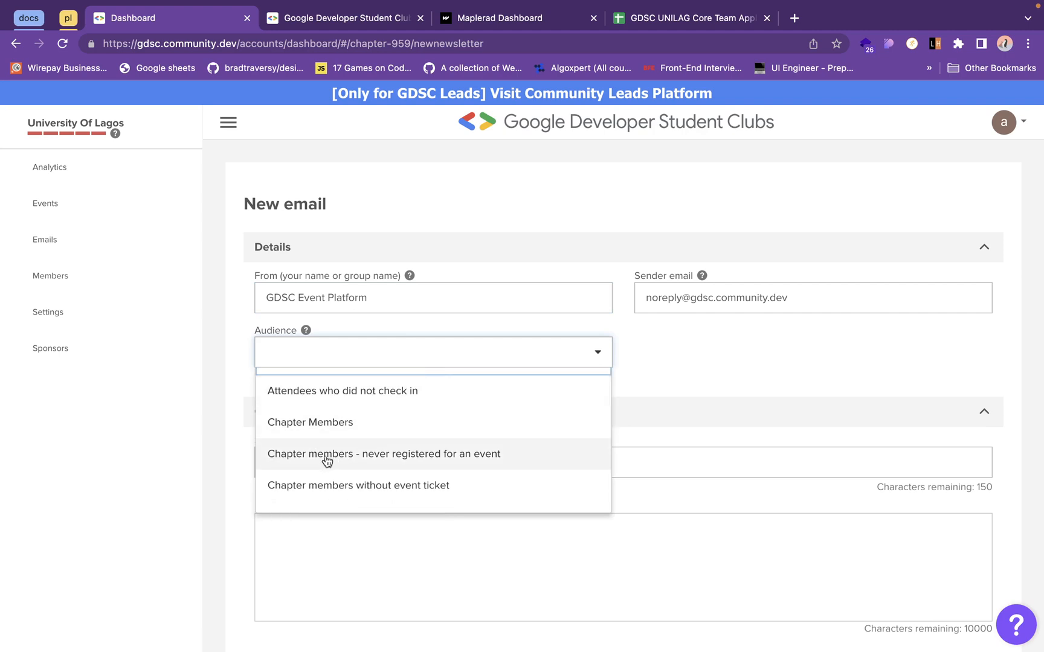
scroll(398, 464, down, 2)
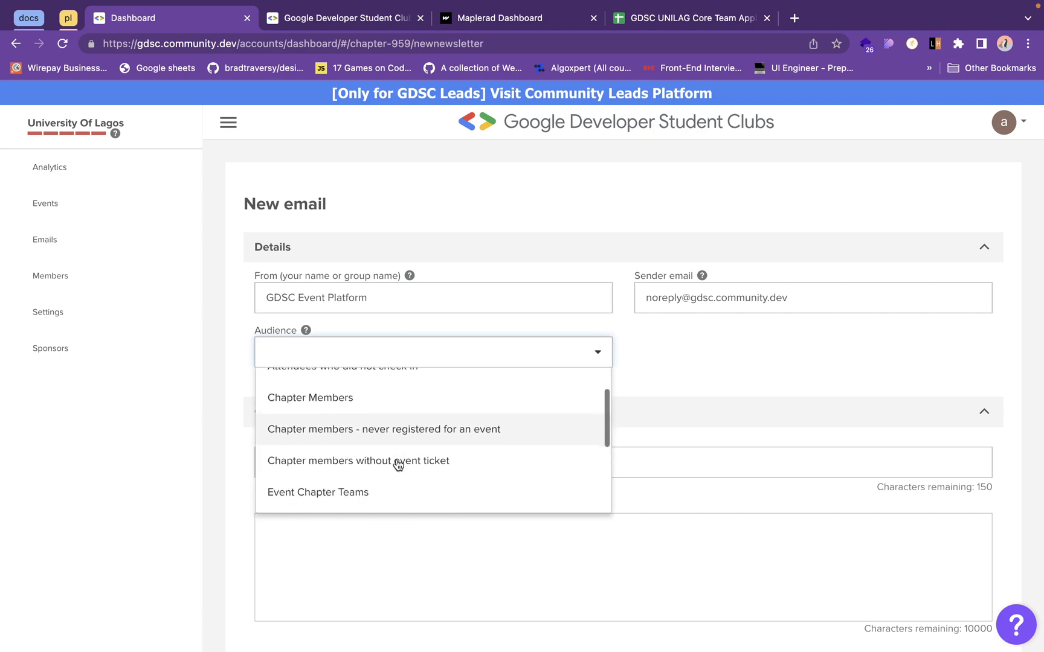
click(405, 410)
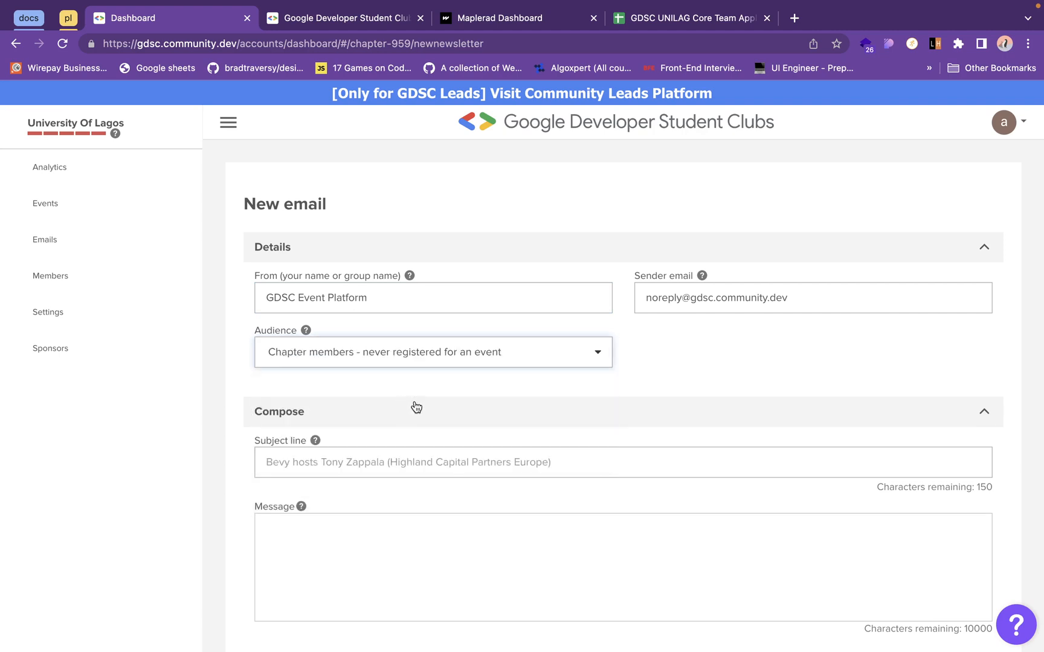
click(508, 358)
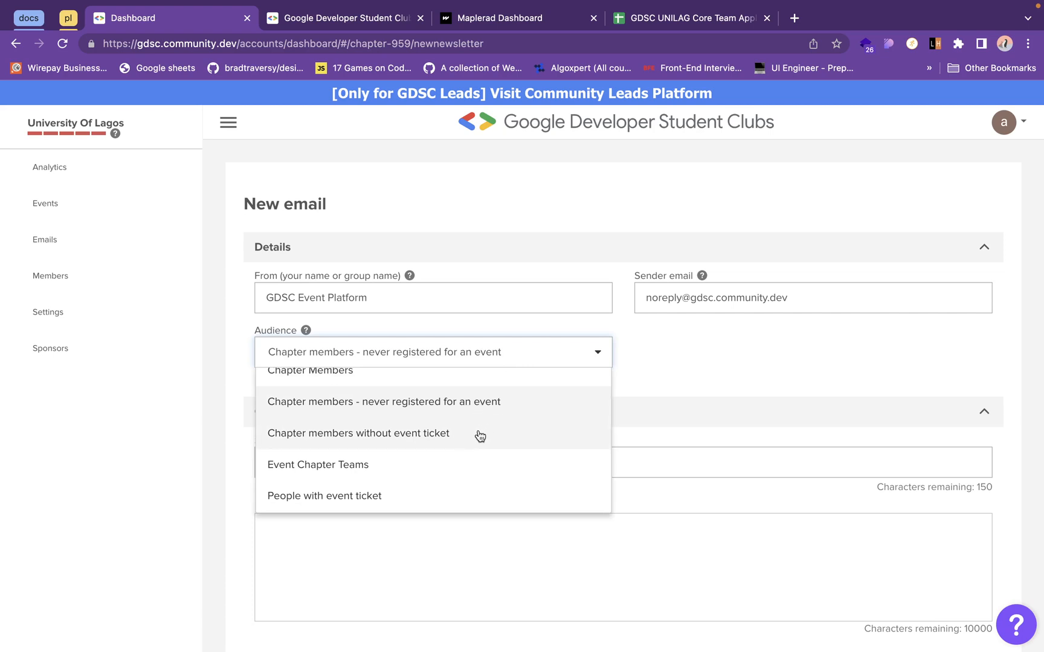
click(476, 436)
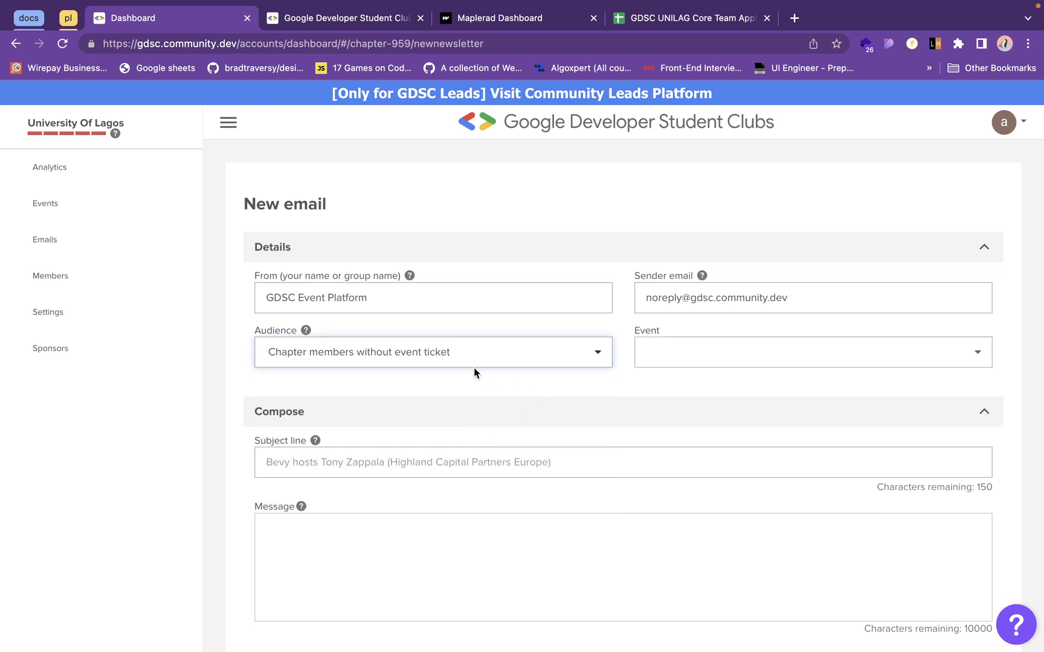
- View the new email's event choices and remaining audience options without changing the selection, keeping the Compose section expanded
click(697, 361)
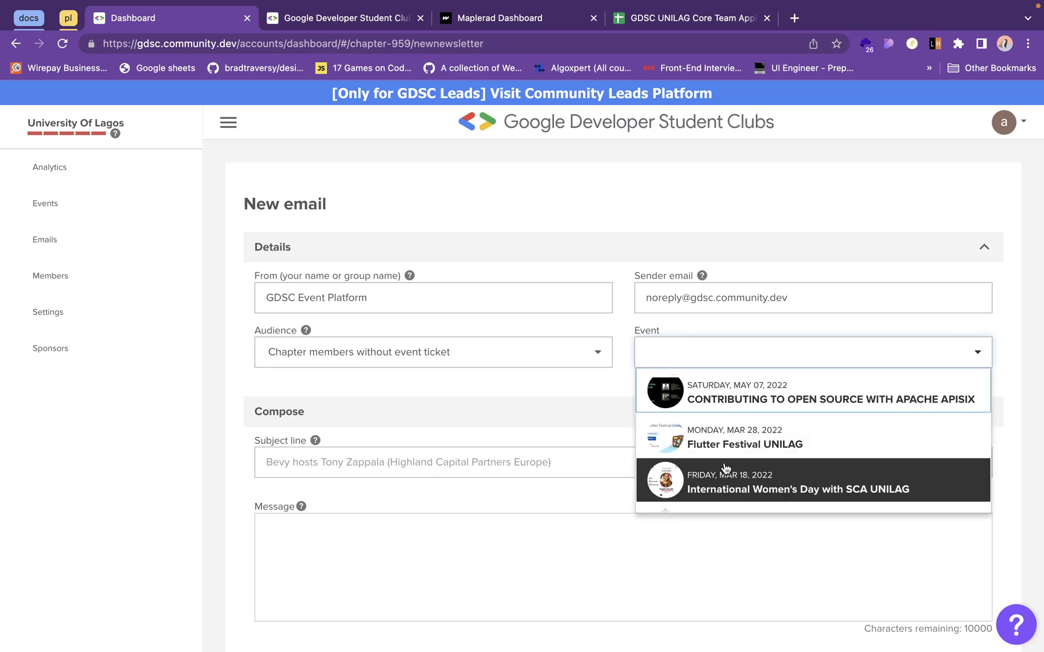
click(529, 357)
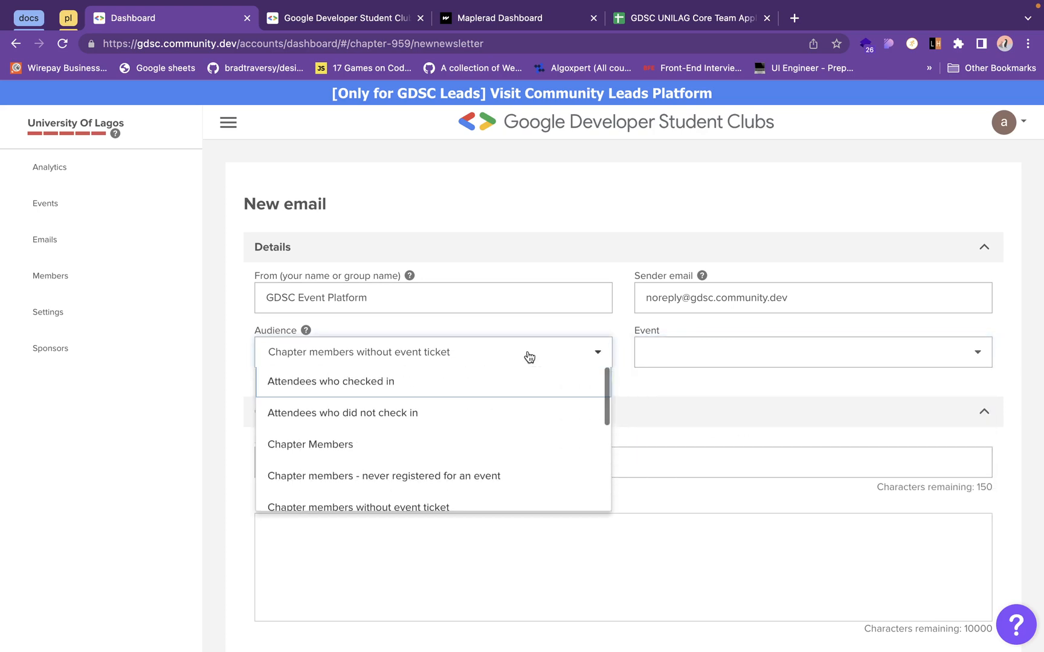
scroll(501, 431, down, 3)
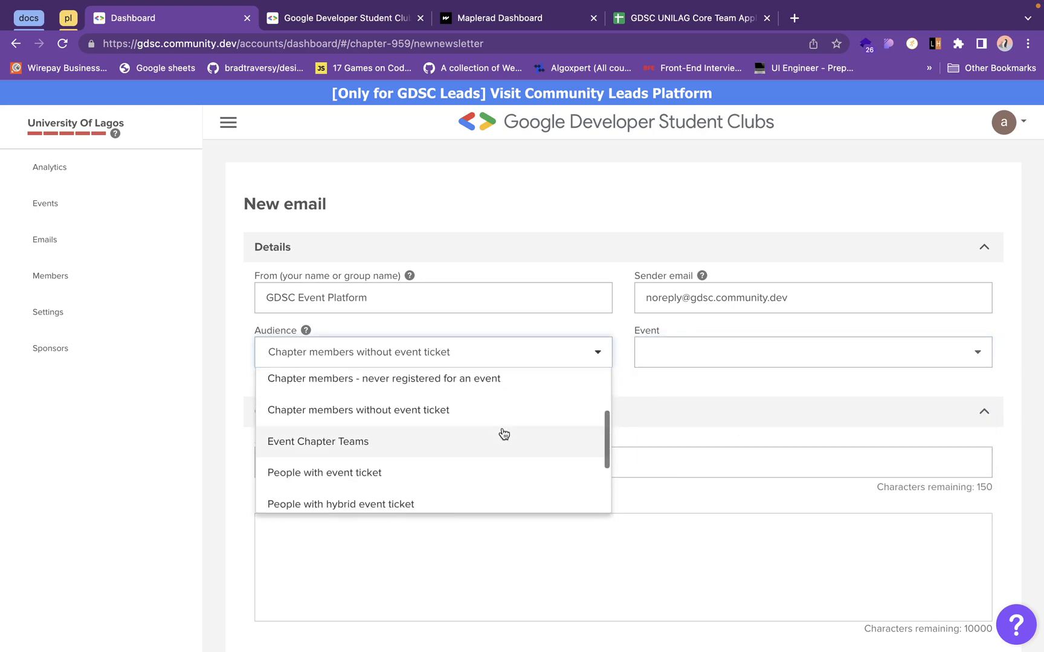
scroll(422, 445, down, 2)
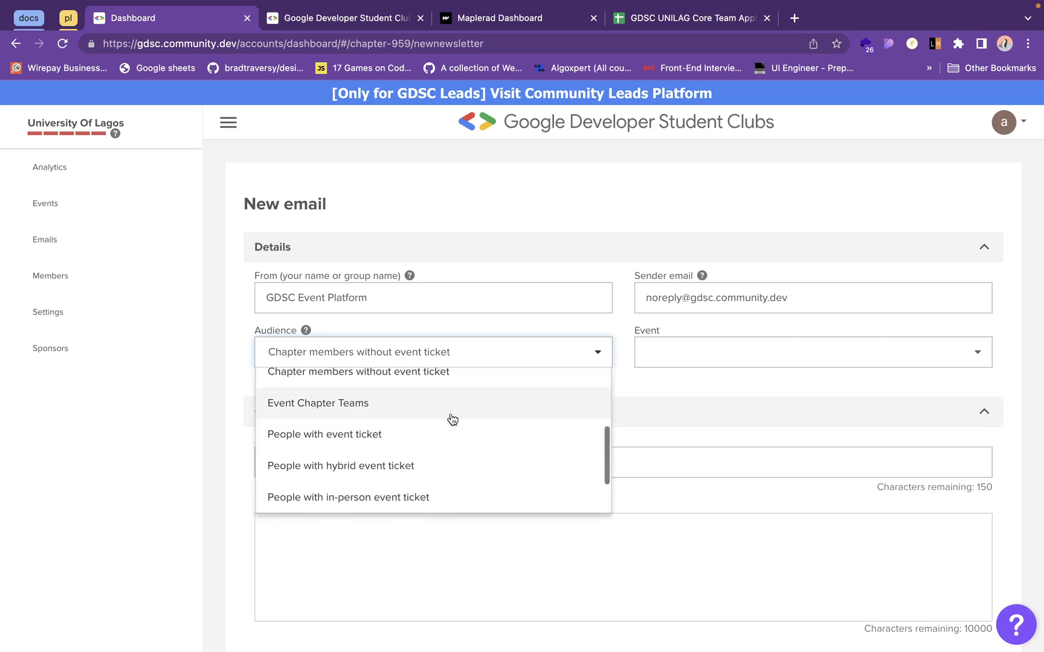
scroll(517, 416, down, 2)
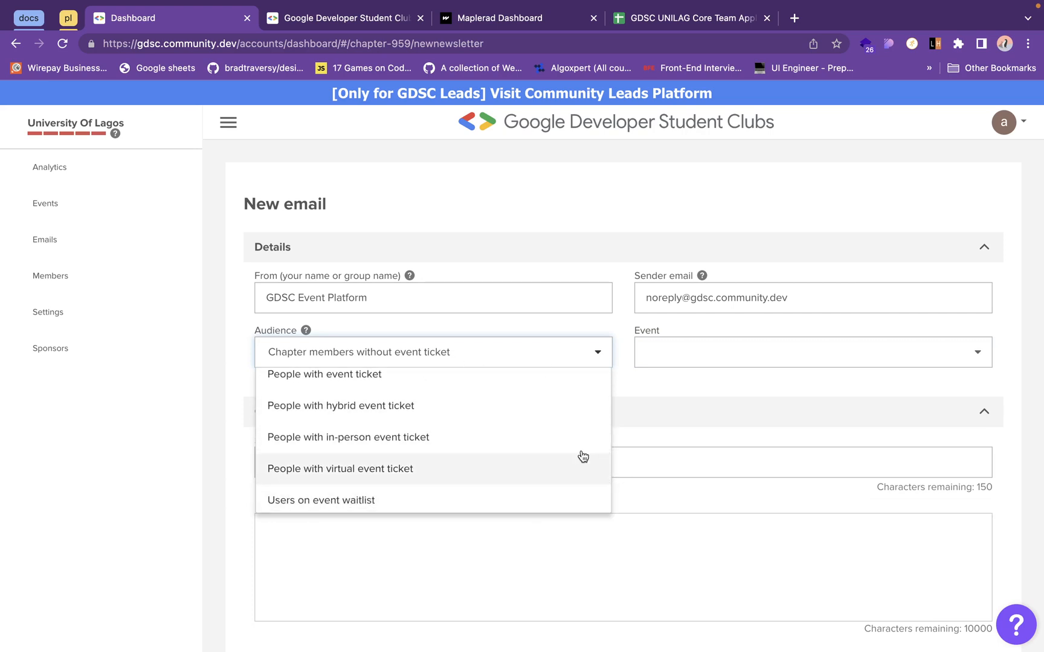
click(699, 410)
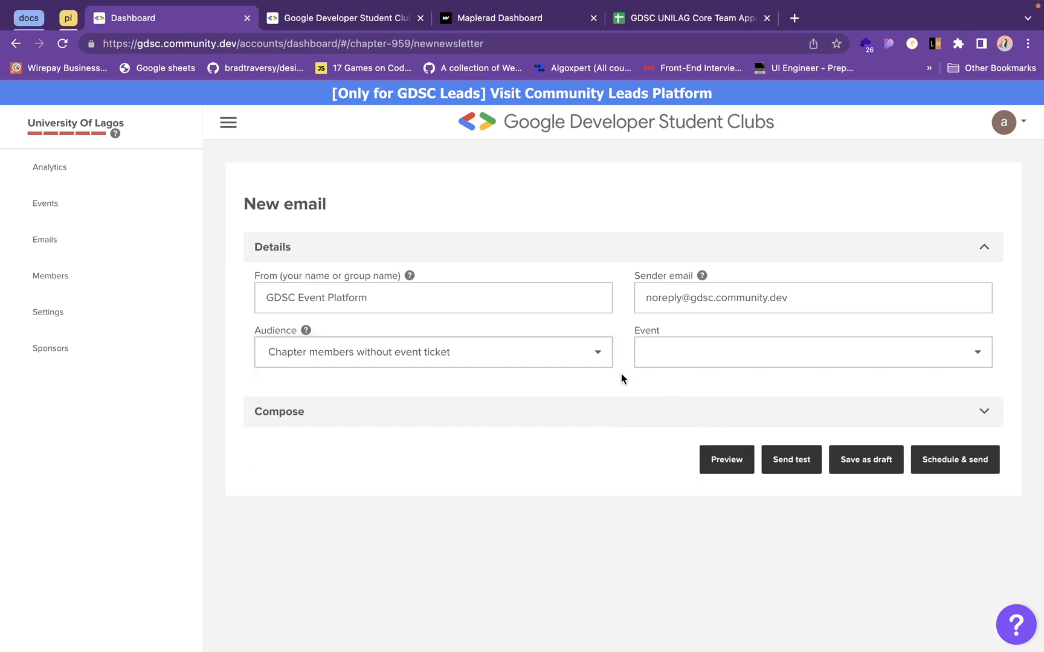
click(573, 354)
click(690, 392)
click(687, 416)
- Look through the new email's Compose section, including the message, upcoming events, local sponsors and partners, and the sending options
scroll(635, 452, down, 3)
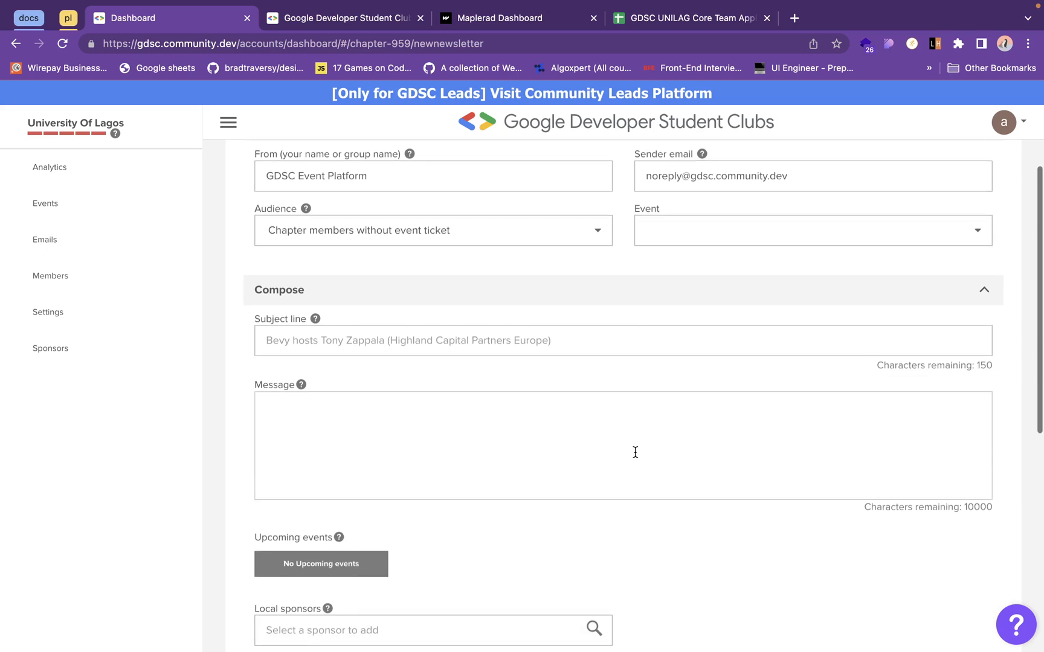
scroll(581, 455, down, 3)
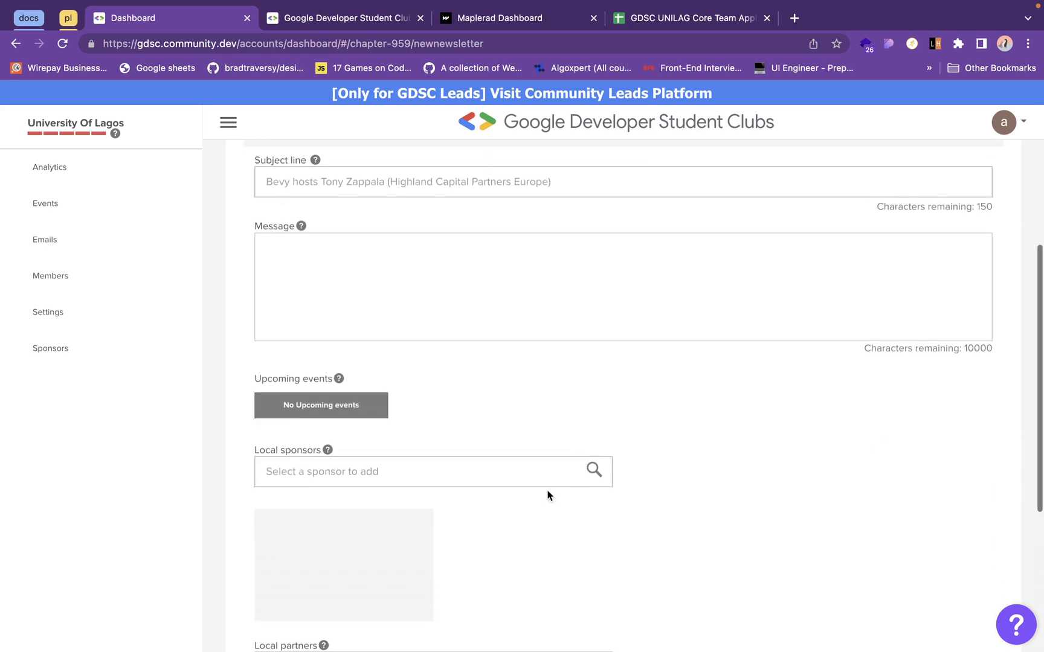
scroll(547, 494, down, 2)
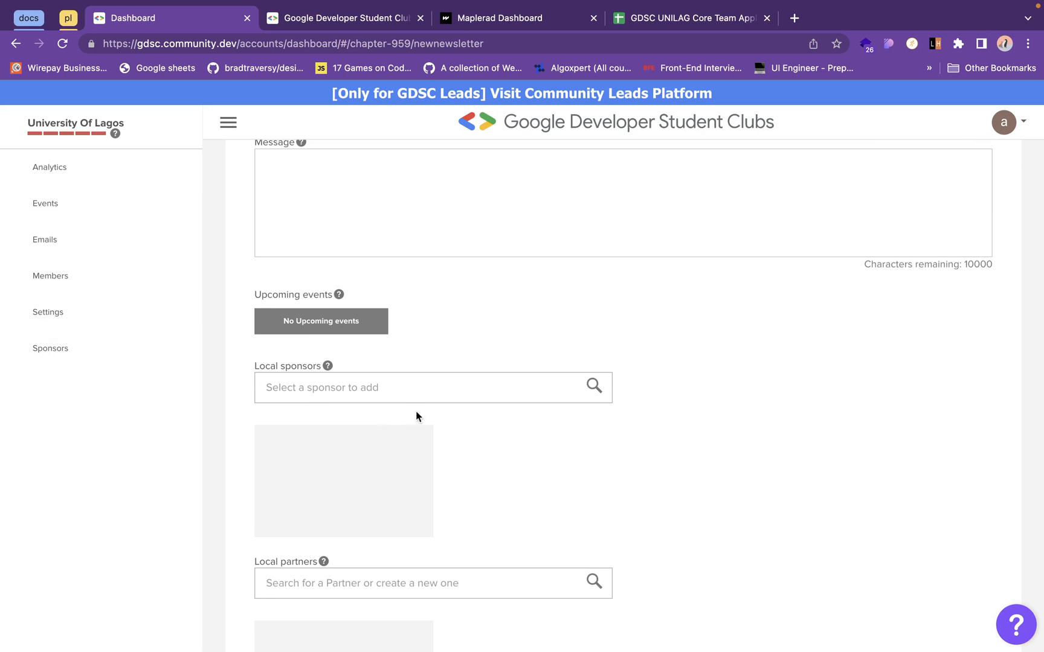
scroll(449, 447, down, 2)
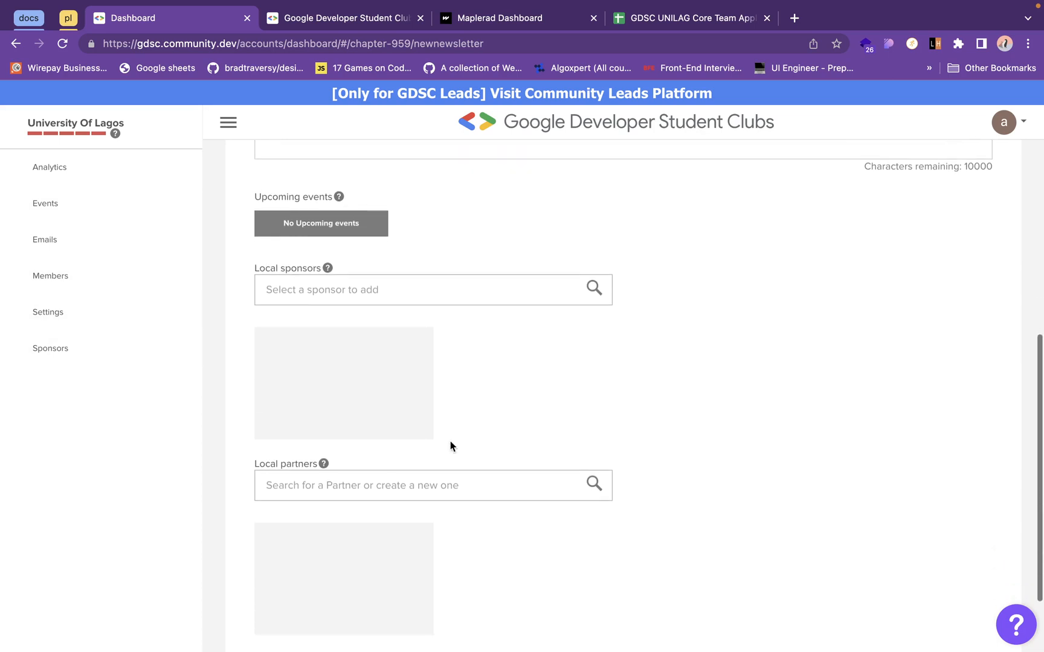
scroll(501, 541, down, 2)
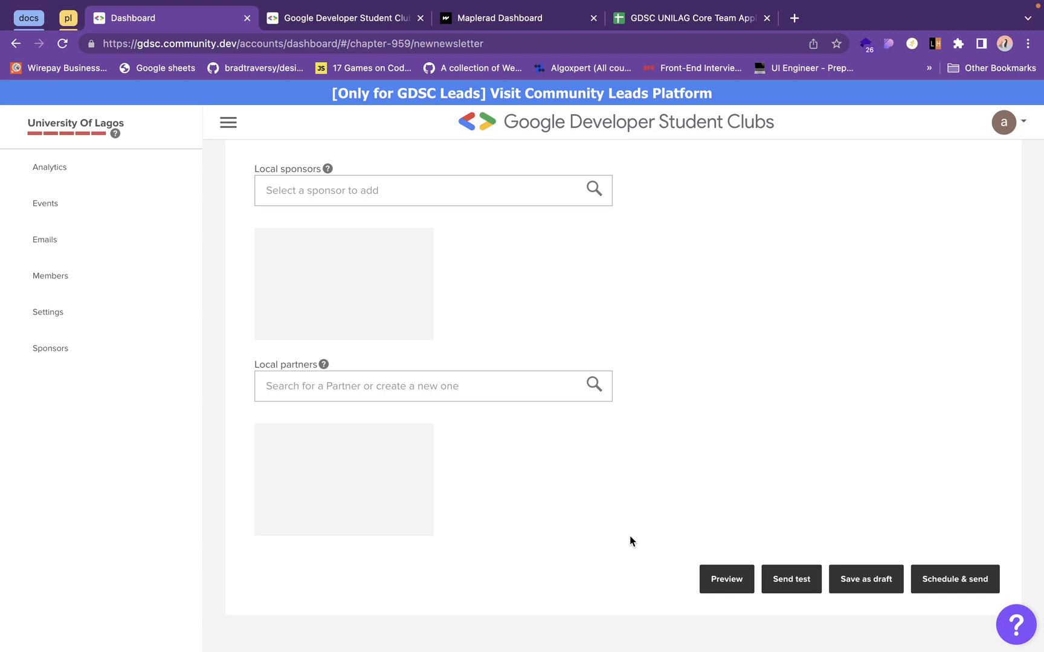
click(790, 582)
scroll(625, 325, up, 10)
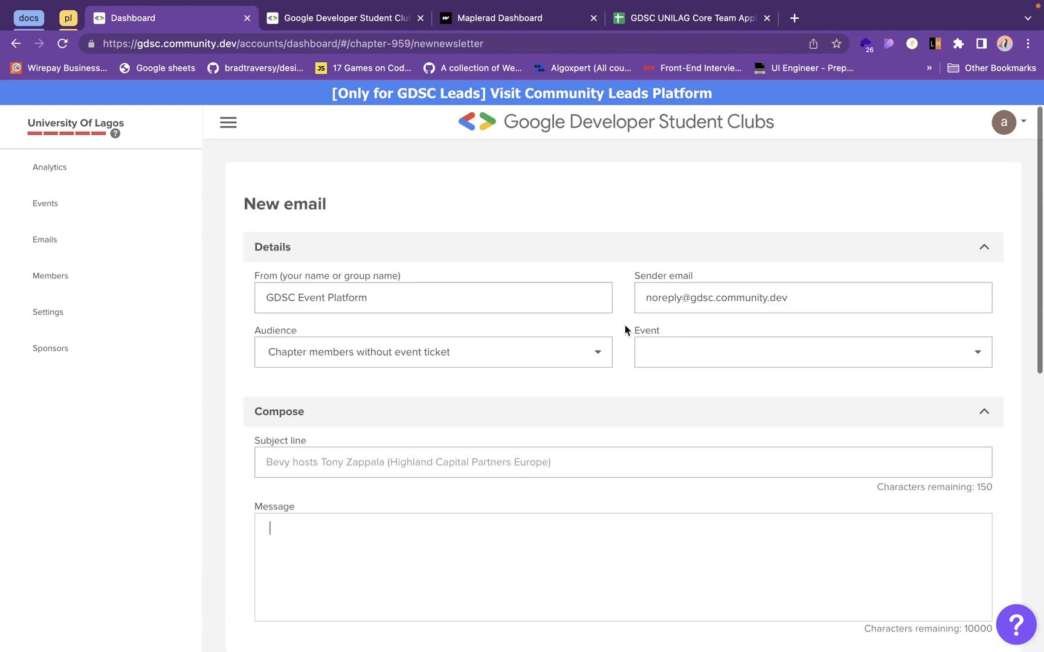
- Delete the untitled Info Session event from the chapter's draft events and confirm the deletion
click(74, 213)
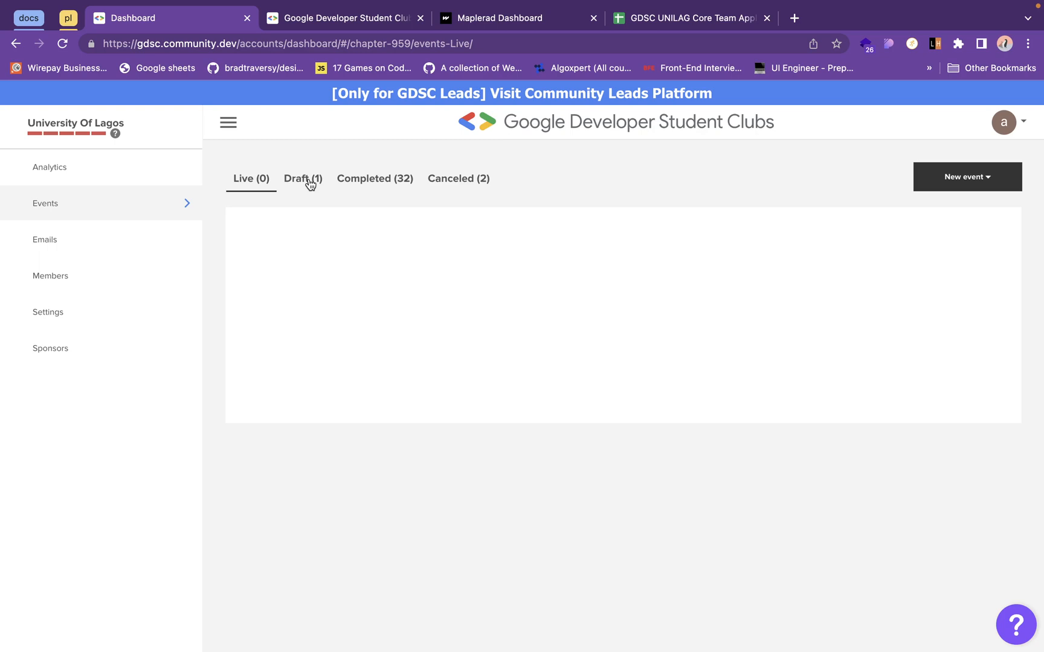
click(310, 184)
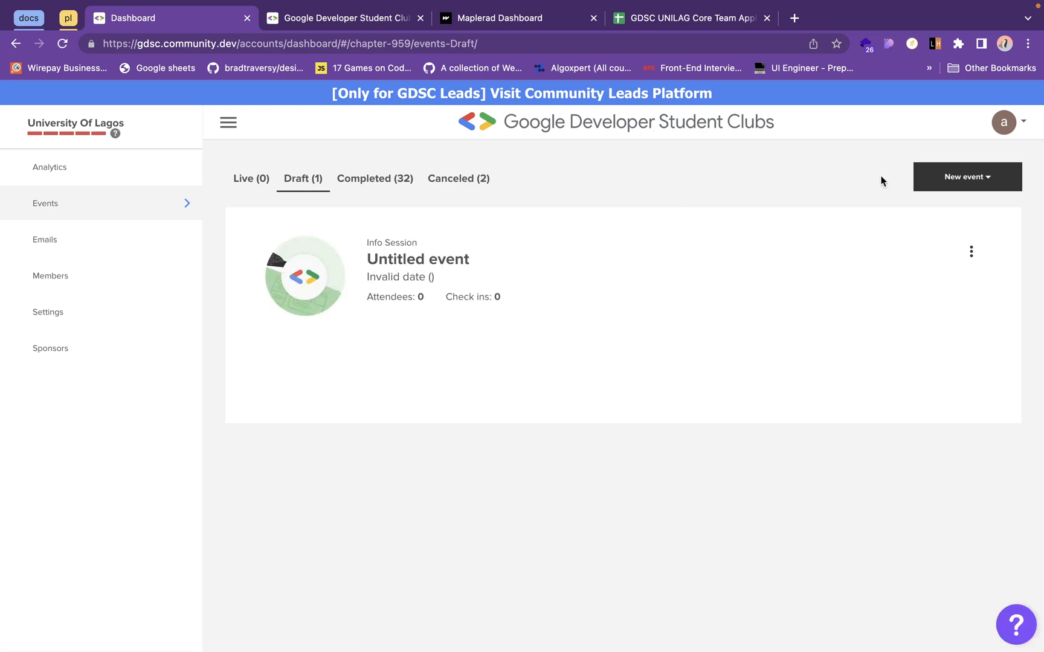
click(971, 253)
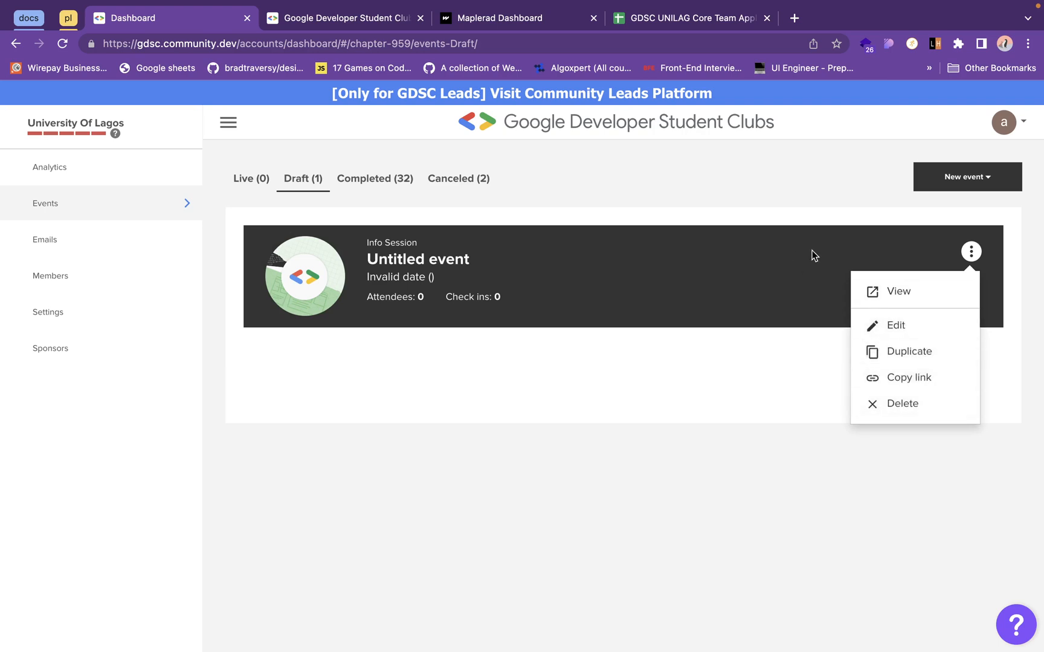
click(892, 394)
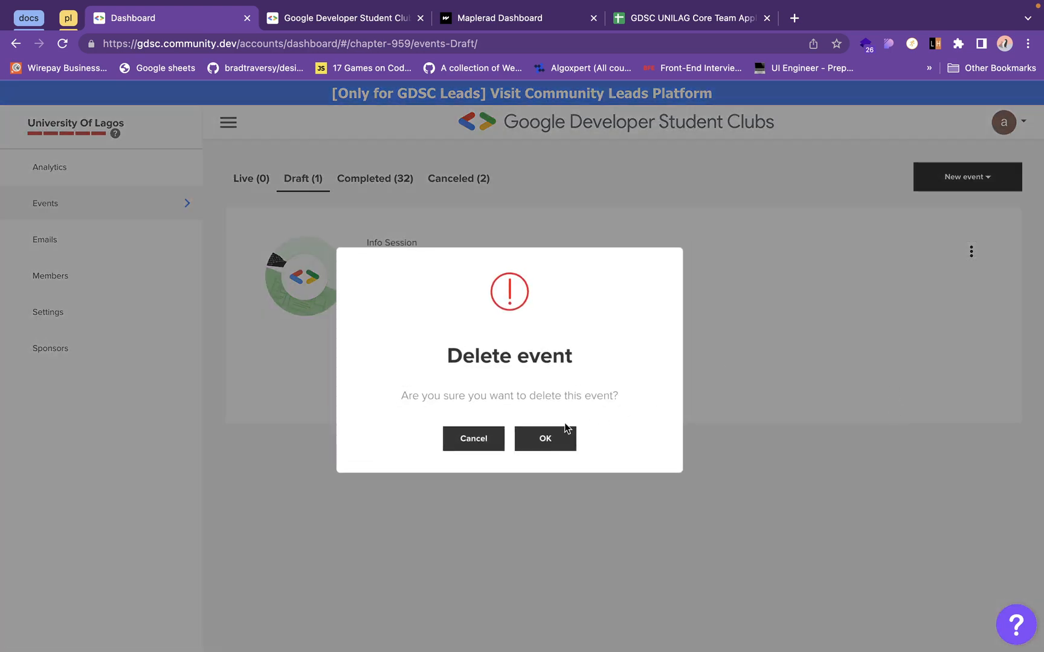
click(557, 433)
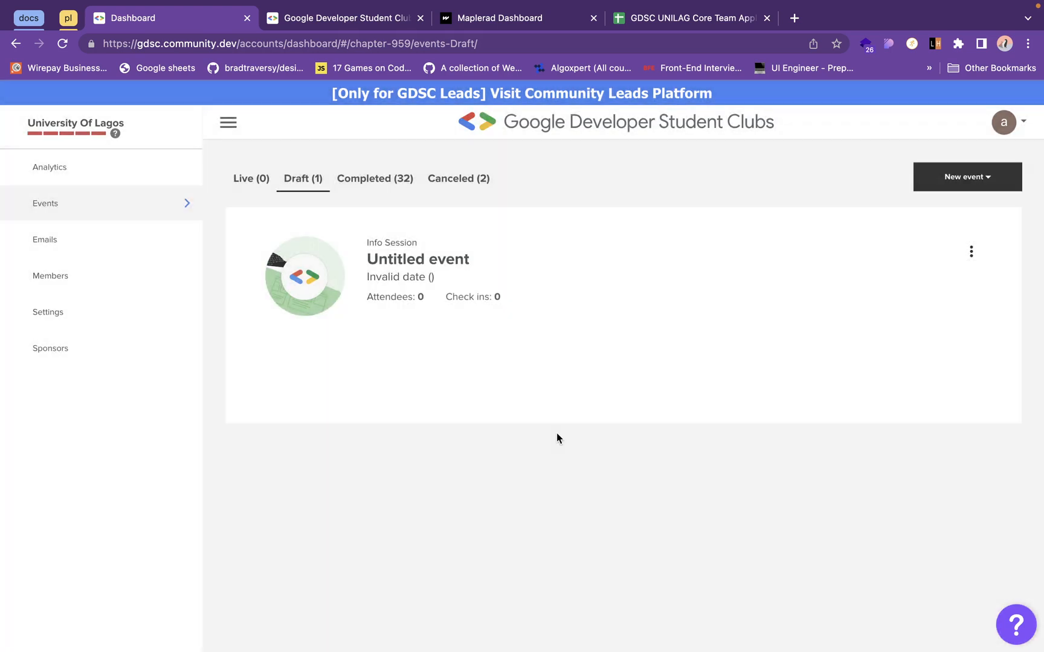
- Review the completed and canceled events, and open the attendee list of CONTRIBUTING TO OPEN SOURCE WITH APACHE APISIX
click(388, 178)
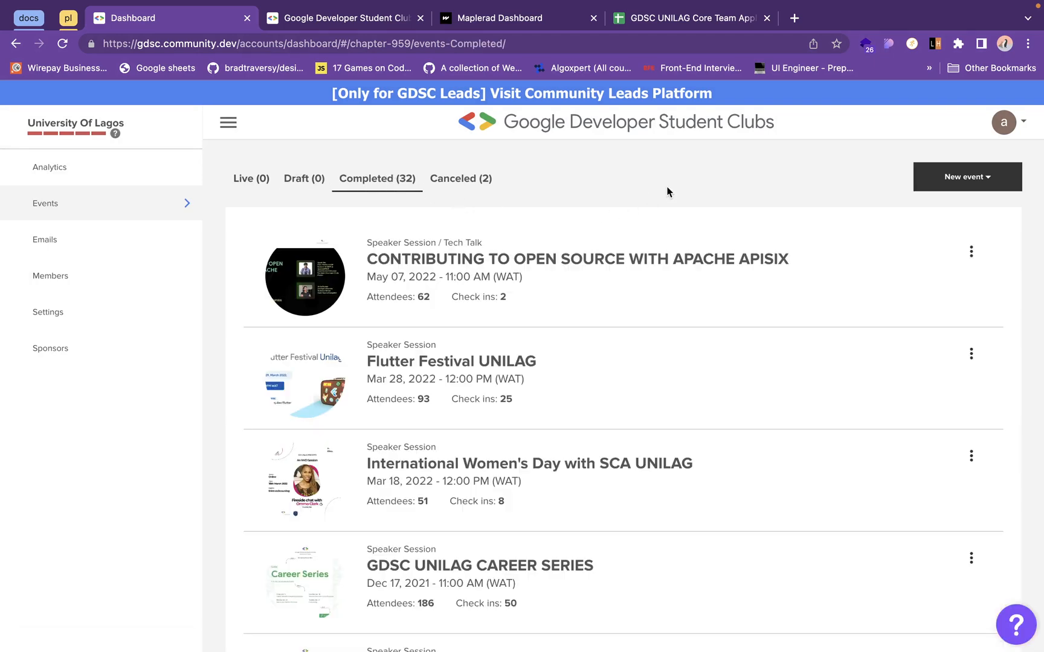
click(434, 177)
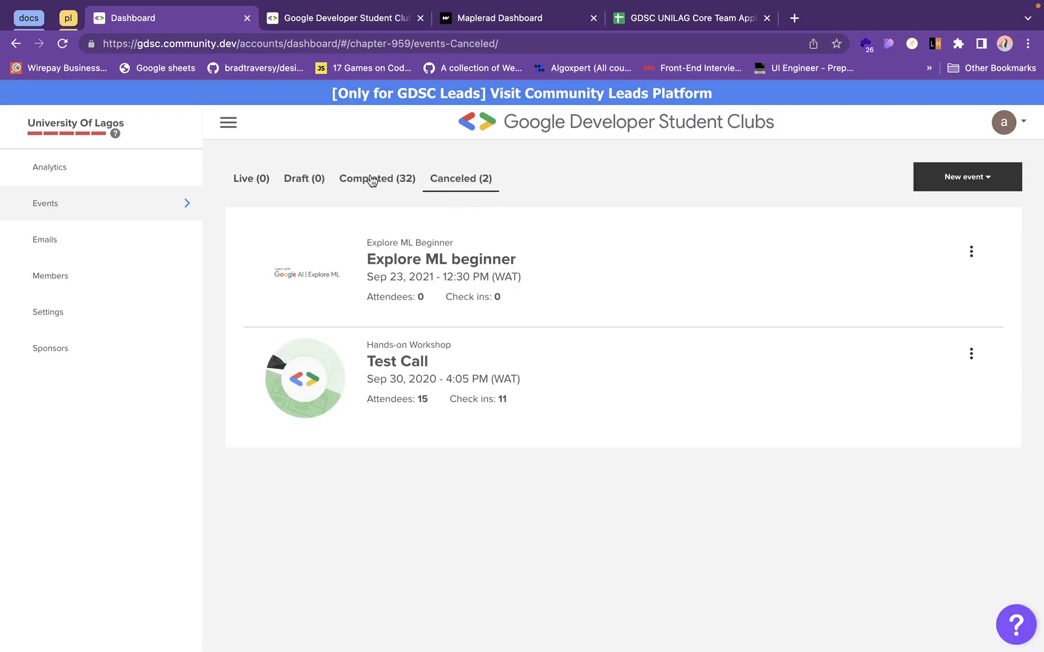
click(373, 177)
click(567, 283)
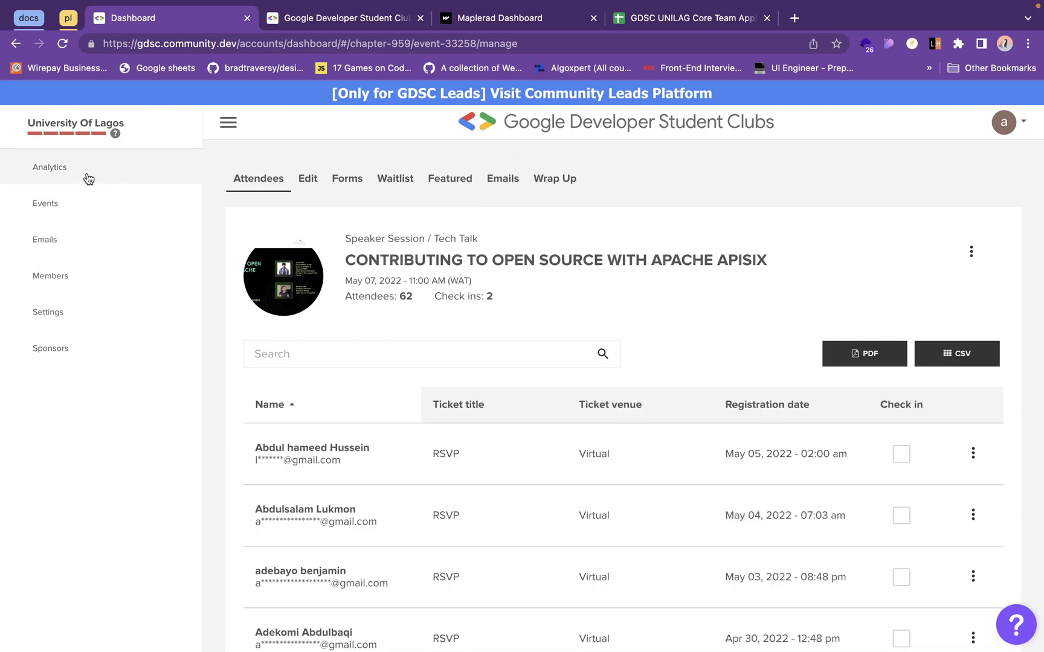
- Create a new Info Session event from the chapter's events page
click(82, 202)
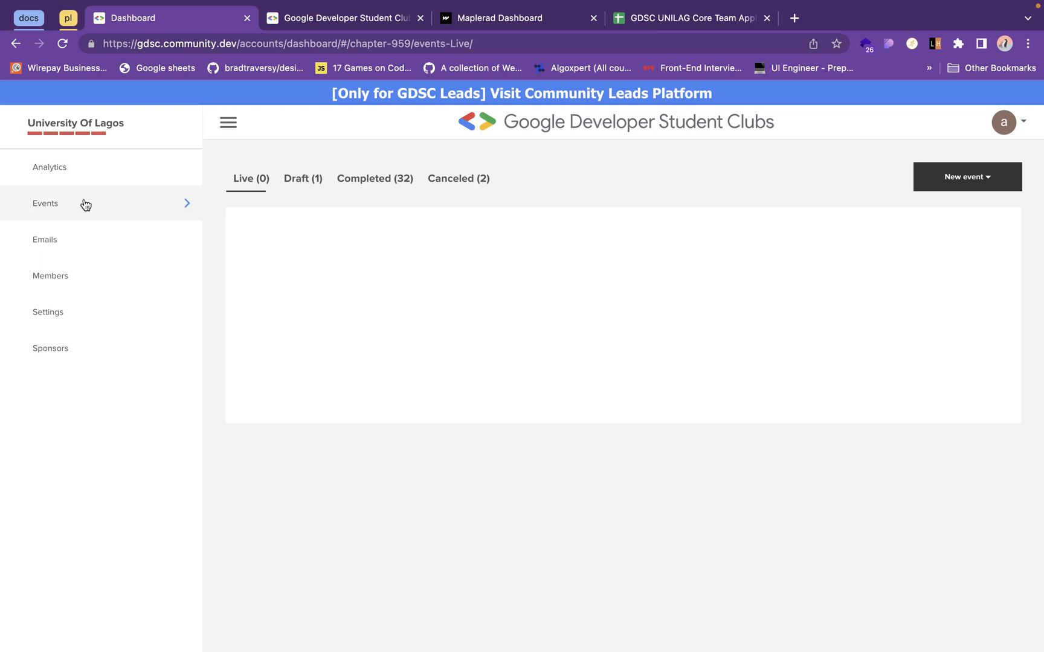
click(987, 183)
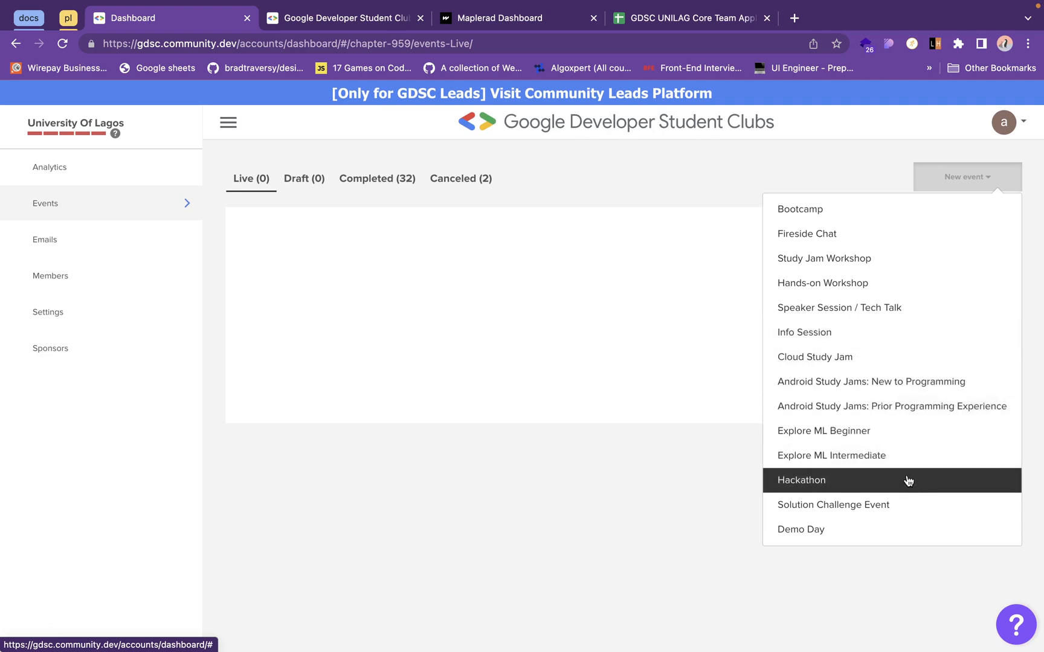
click(857, 343)
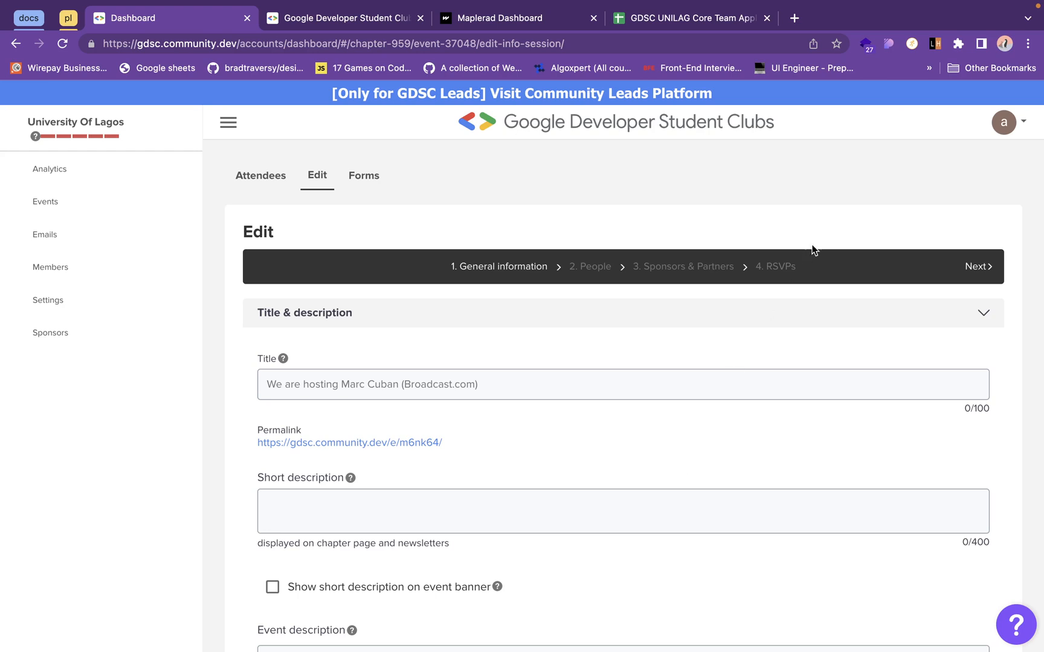
- Enter "we" as the new event's short description
click(774, 327)
click(774, 328)
scroll(413, 475, down, 1)
click(389, 482)
text(we)
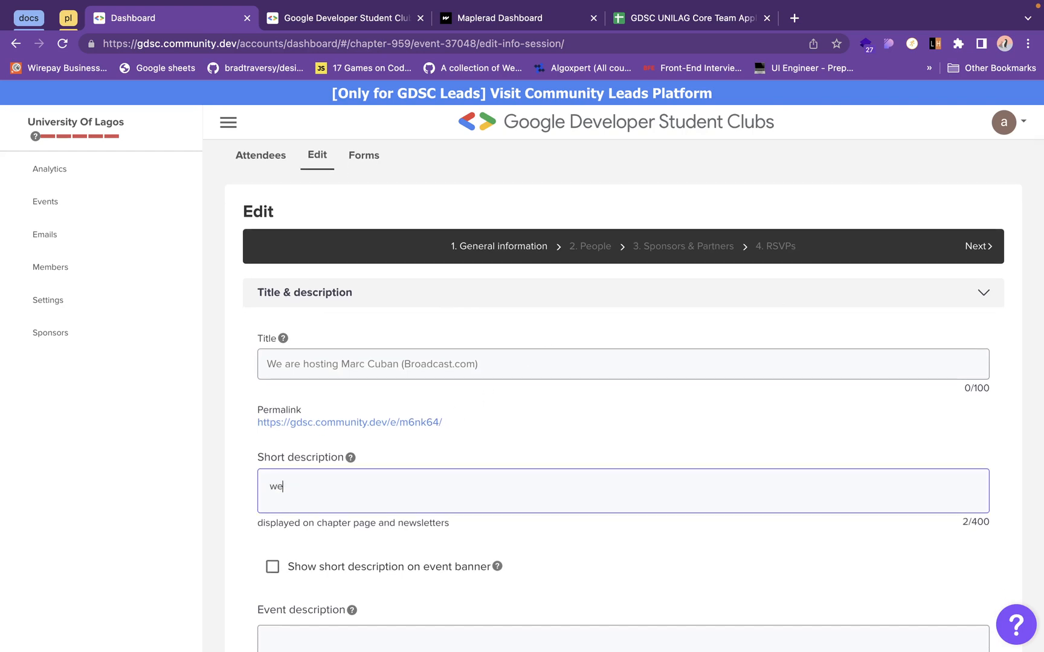
- Set the new event's title to "Meet & Greet the GDSC Team"
click(567, 367)
text(rer)
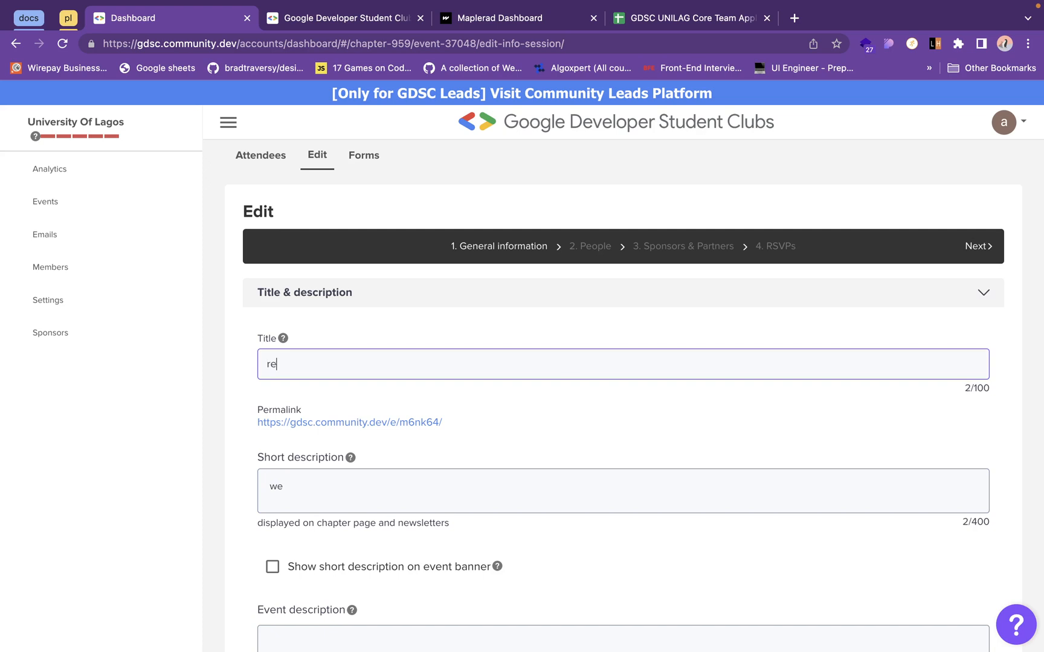
key(BackSpace)
key(BackSpace)
key(BackSpace)
text(GDSC)
key(BackSpace)
key(BackSpace)
key(BackSpace)
key(BackSpace)
text(MEe)
key(BackSpace)
key(BackSpace)
text(eet & Greet)
text(the GDSV)
key(BackSpace)
text(C)
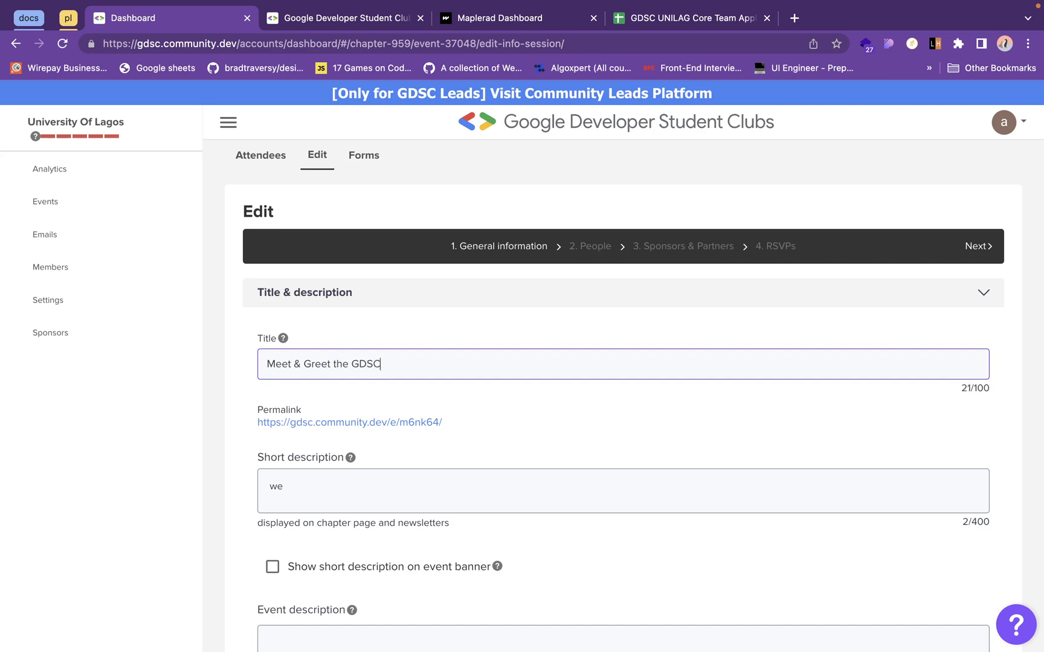
text( Team)
- Clear the text from both the event's title and its short description
click(427, 491)
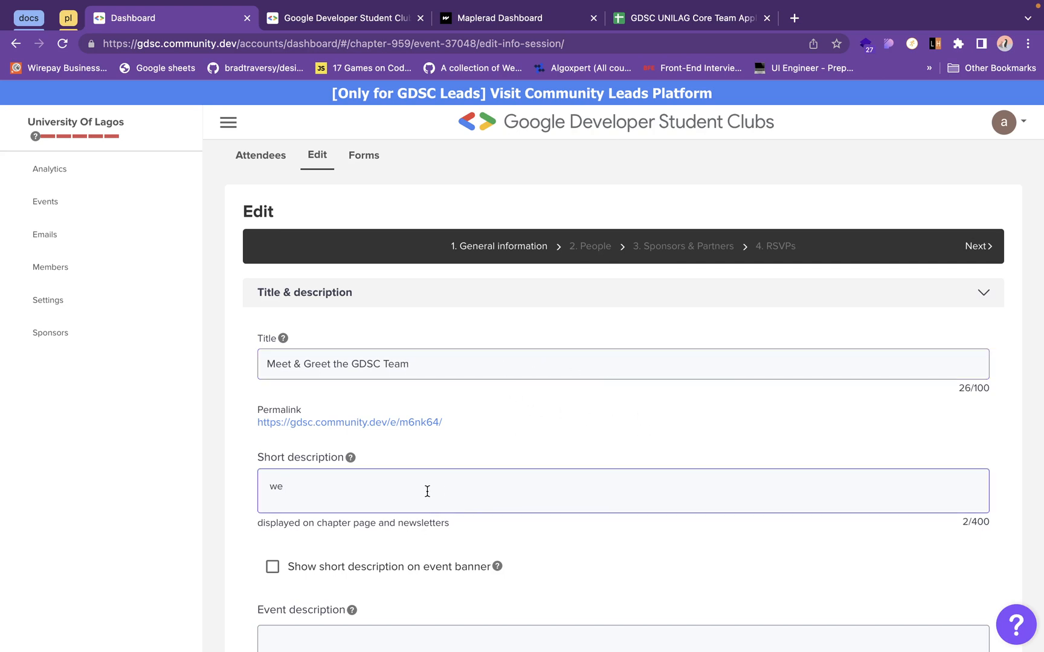
click(437, 360)
key(super+a)
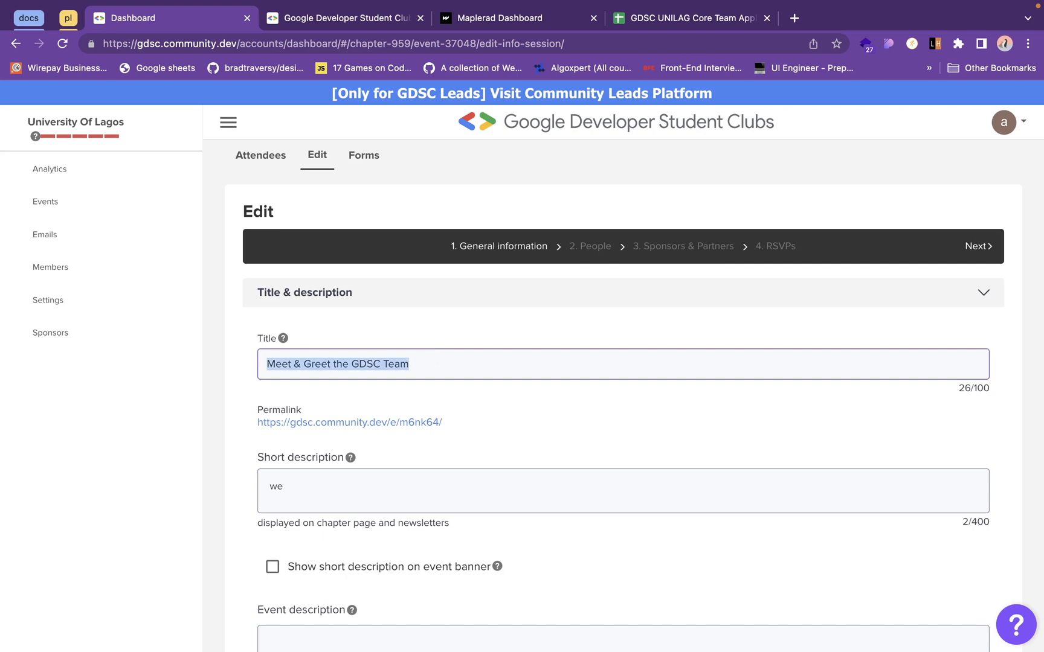
key(BackSpace)
click(305, 488)
key(BackSpace)
key(BackSpace)
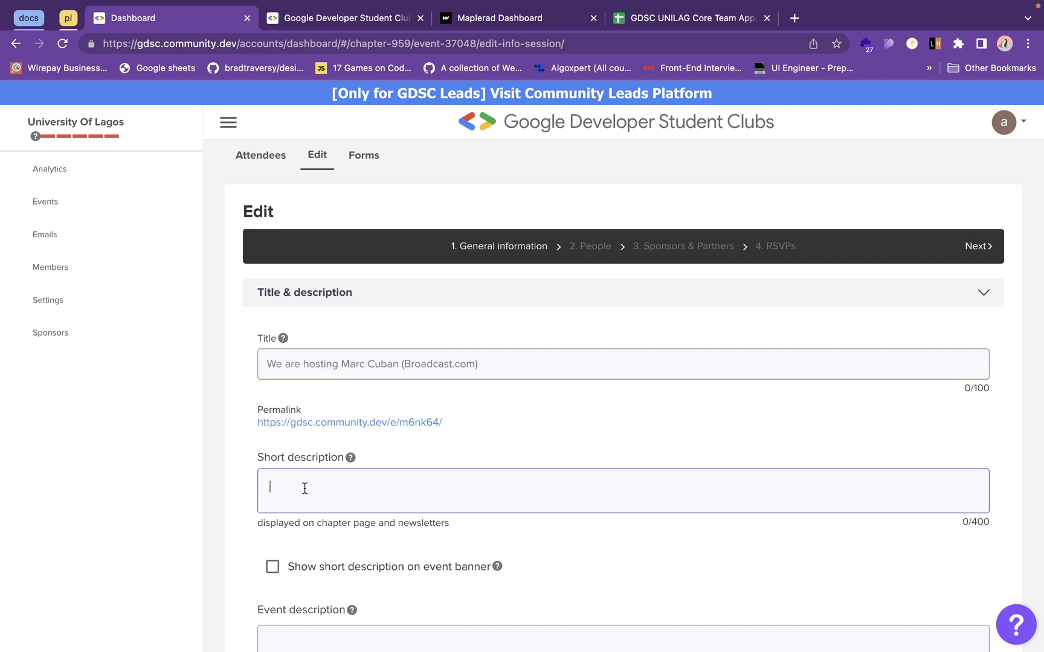
- Look through the event form's description, tags, hidden-event option, banner and thumbnail settings
scroll(324, 505, down, 3)
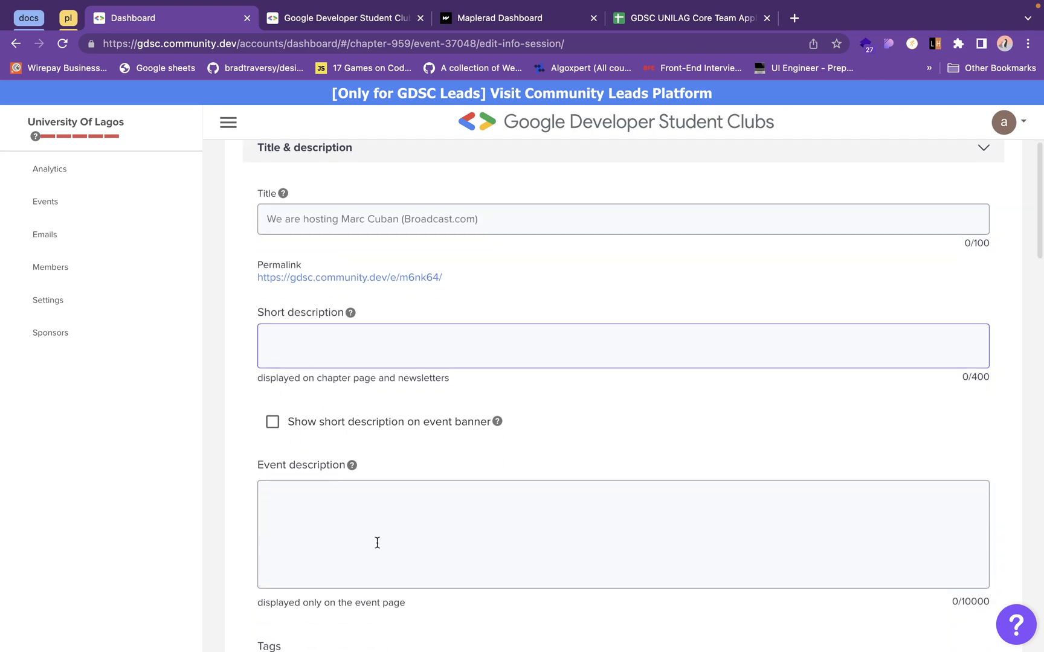
click(343, 554)
scroll(343, 554, down, 3)
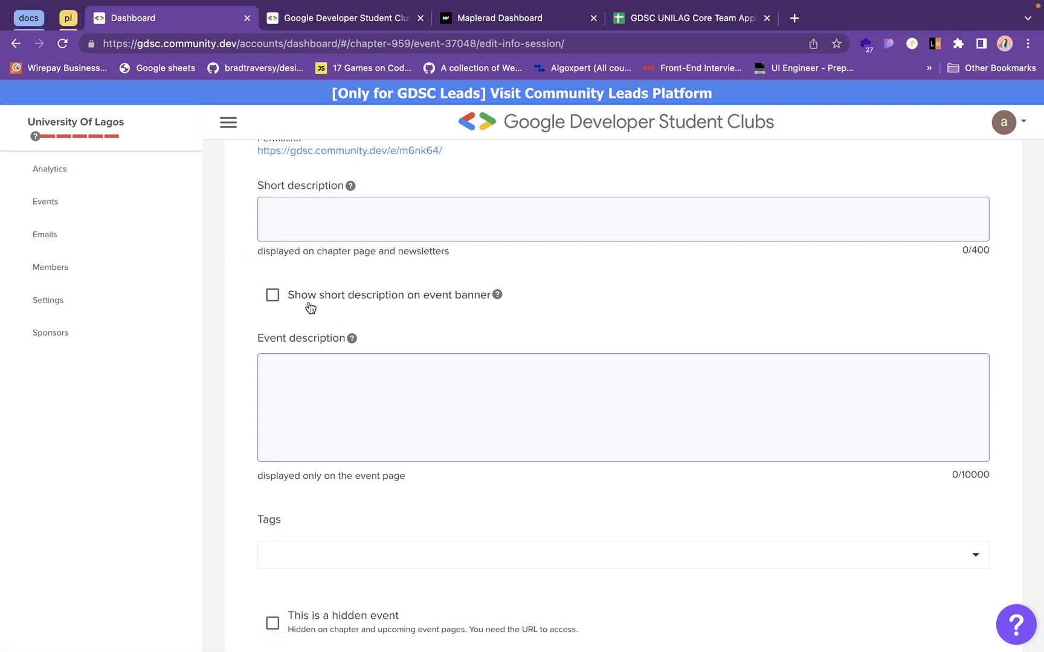
scroll(412, 445, down, 1)
scroll(413, 446, down, 4)
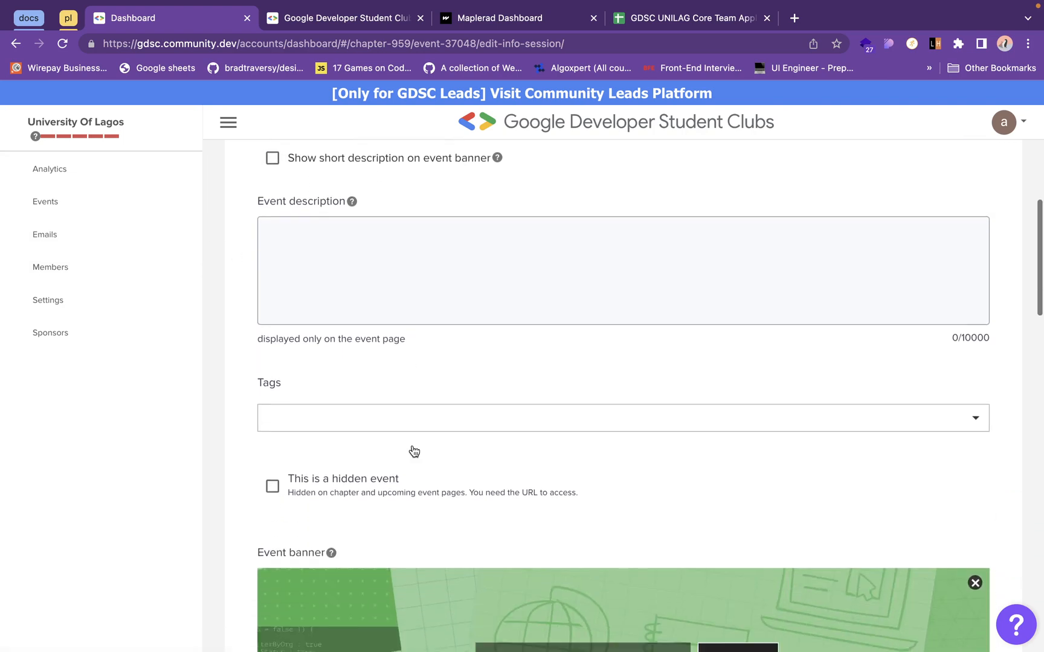
scroll(412, 450, down, 1)
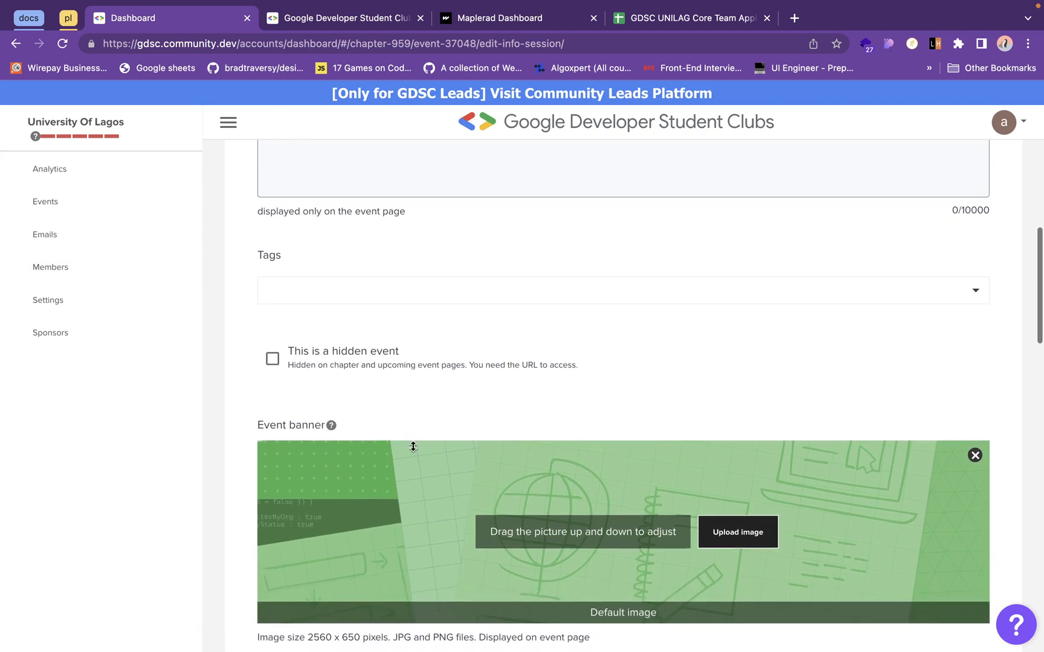
scroll(356, 325, down, 4)
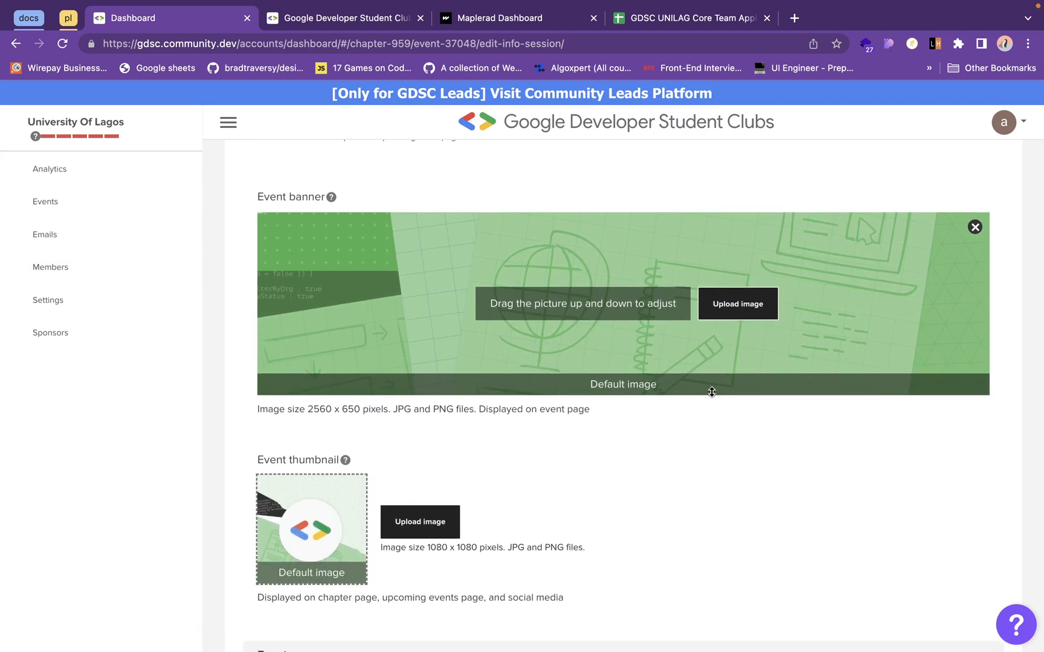
scroll(365, 501, down, 3)
scroll(364, 506, down, 2)
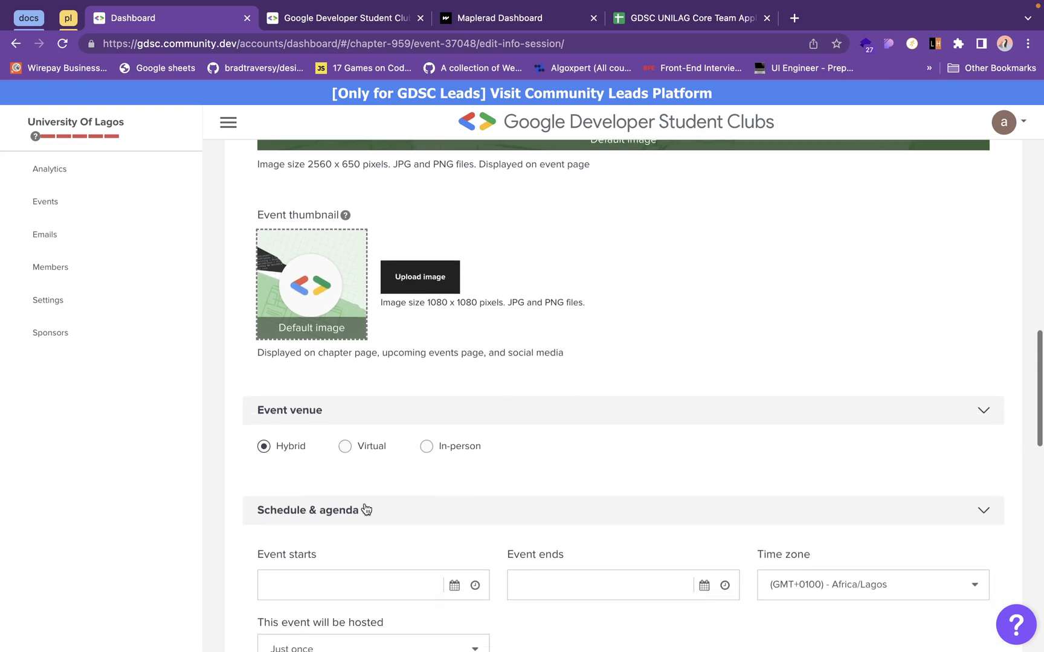
- Examine the event venue and the schedule and agenda settings, viewing the hosting frequency choices without changing Just once
scroll(362, 435, down, 1)
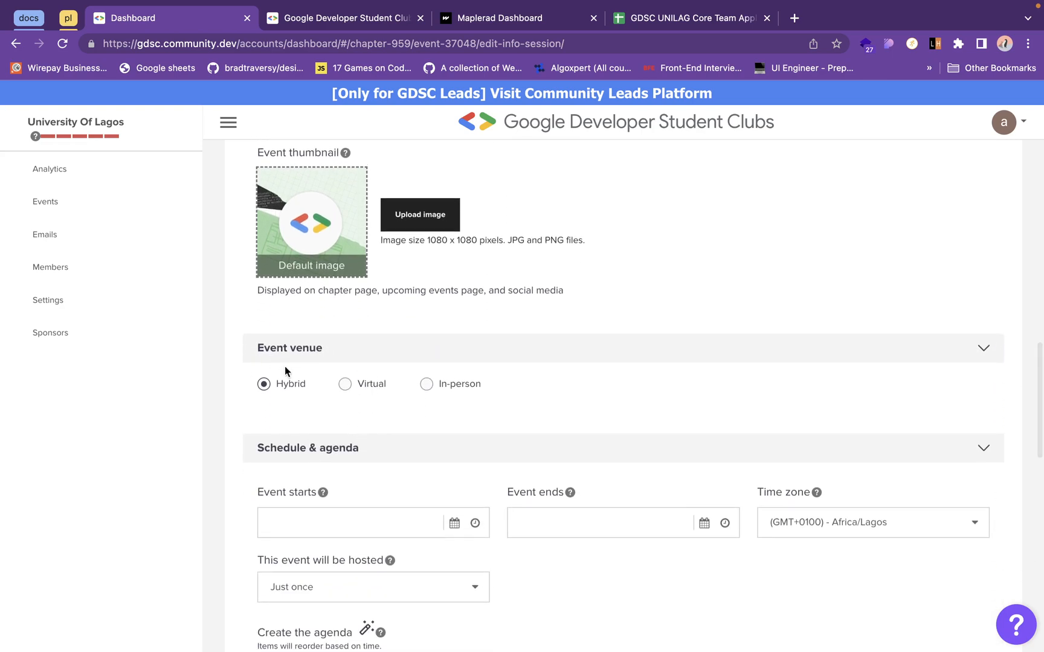
scroll(511, 408, down, 2)
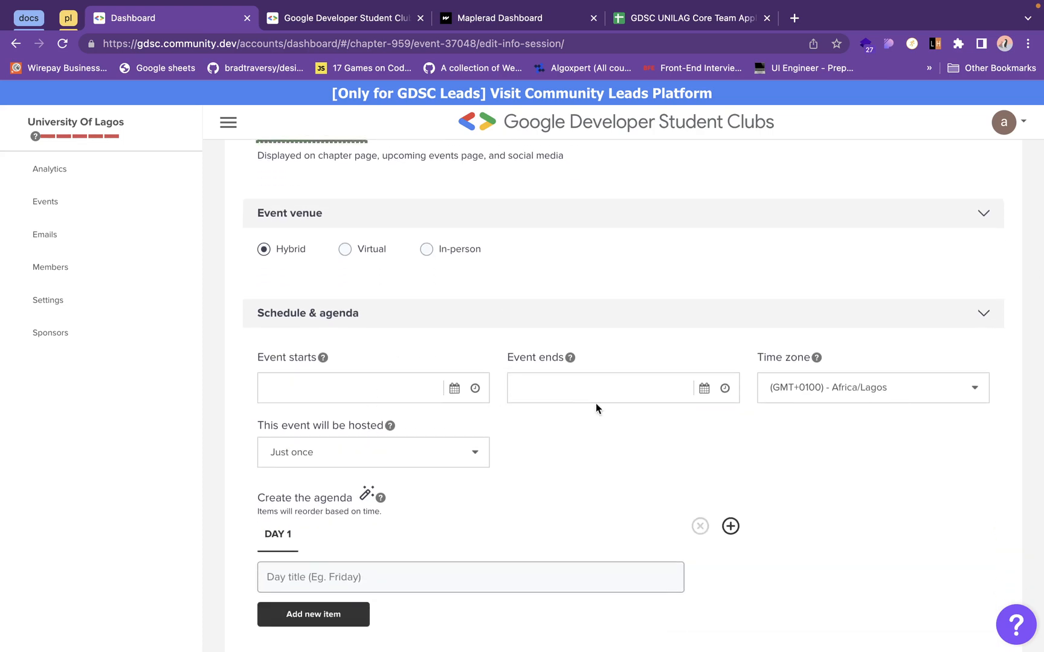
scroll(614, 409, down, 2)
scroll(614, 408, down, 1)
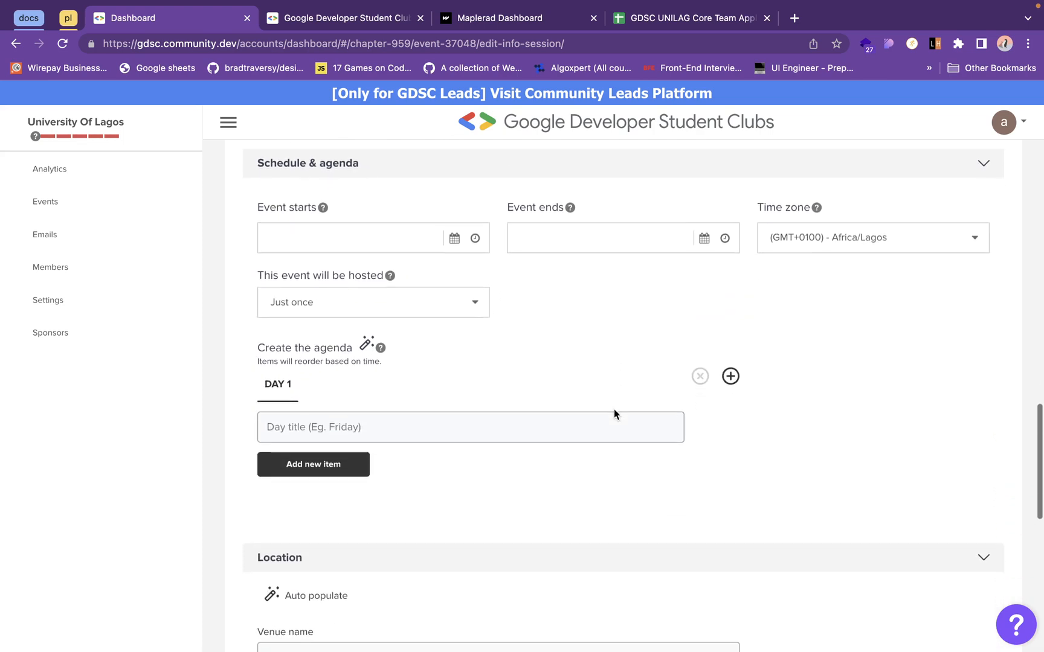
scroll(572, 334, down, 1)
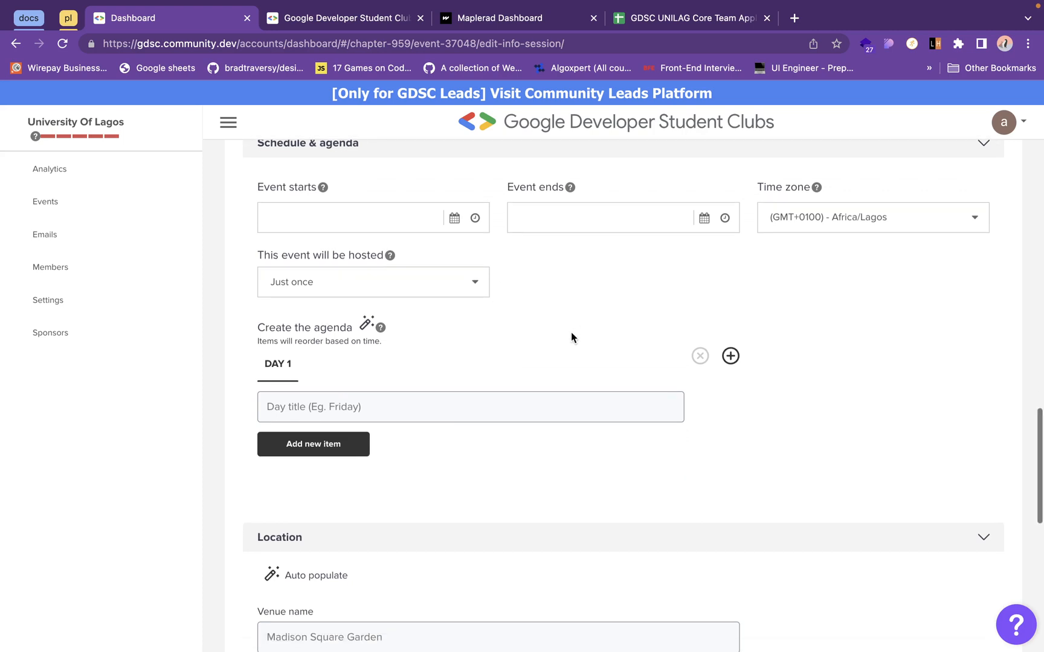
click(446, 293)
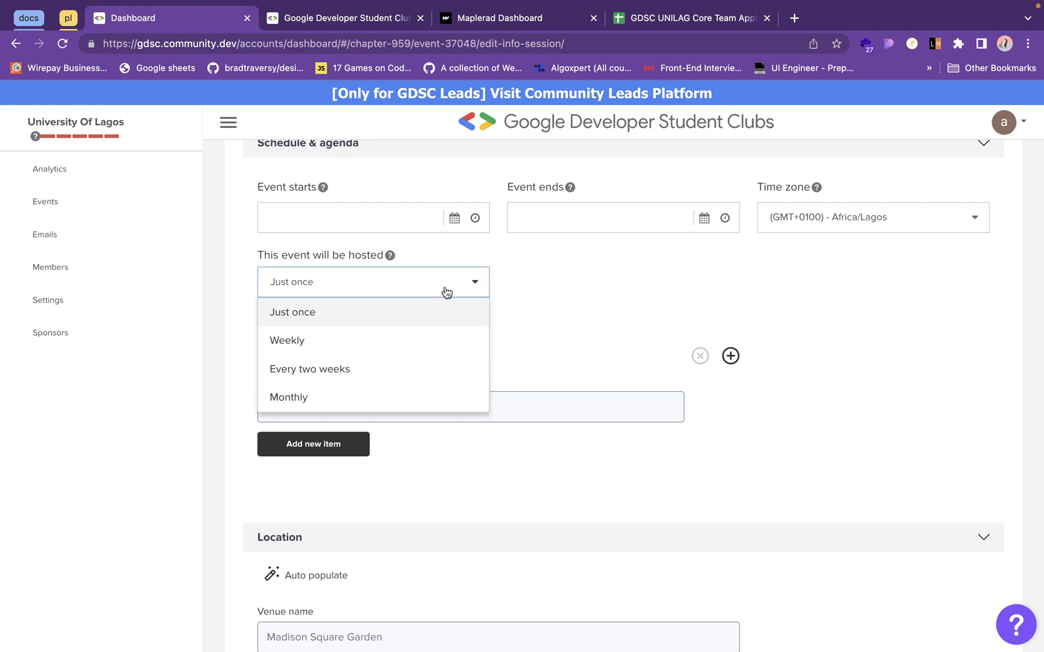
click(570, 349)
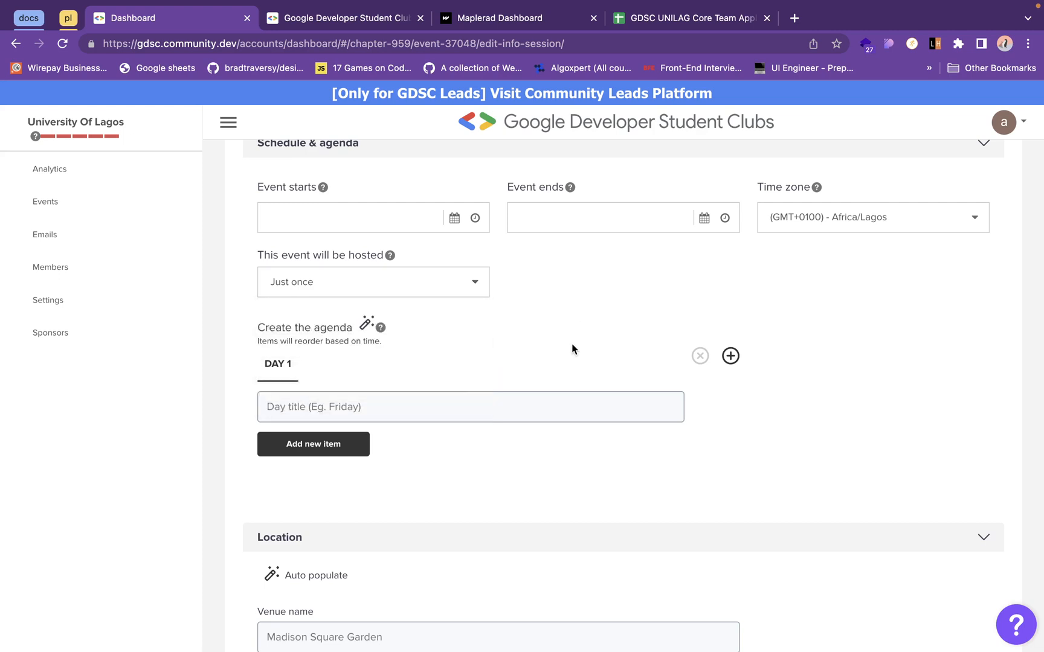
- Look through the event's Location fields and the Virtual event platform section without filling them in
scroll(572, 348, down, 5)
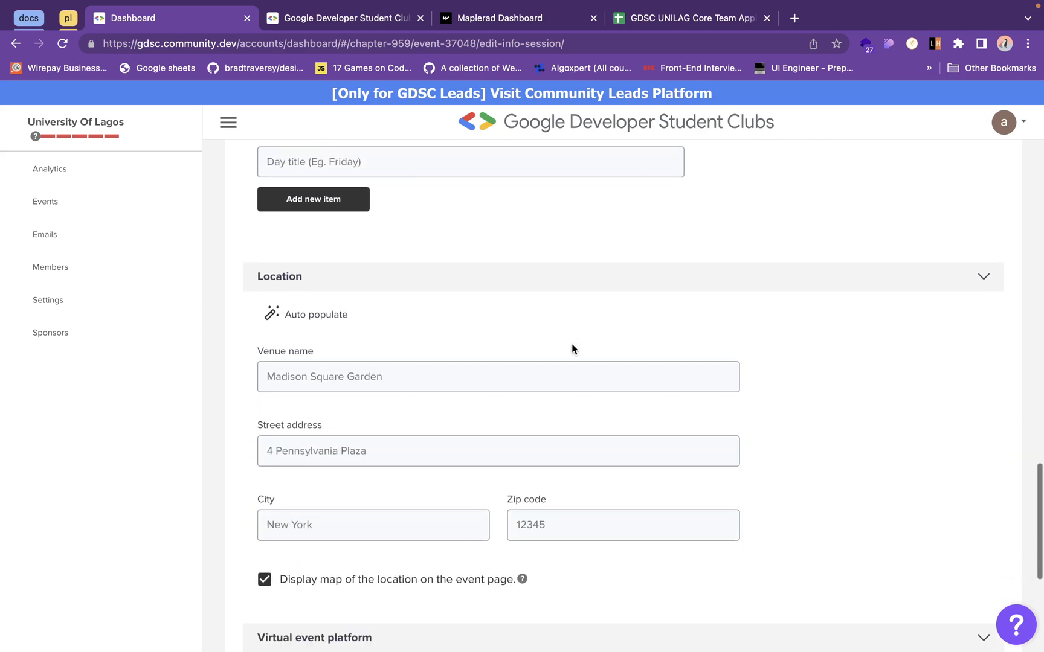
scroll(572, 349, down, 1)
click(509, 325)
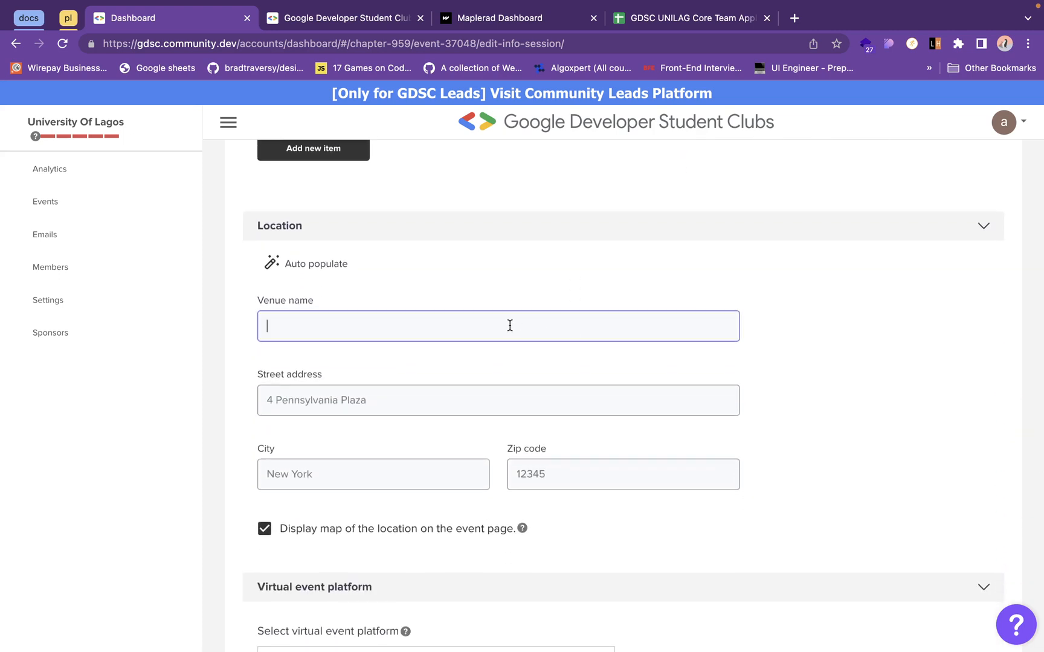
scroll(508, 323, down, 3)
scroll(412, 364, down, 2)
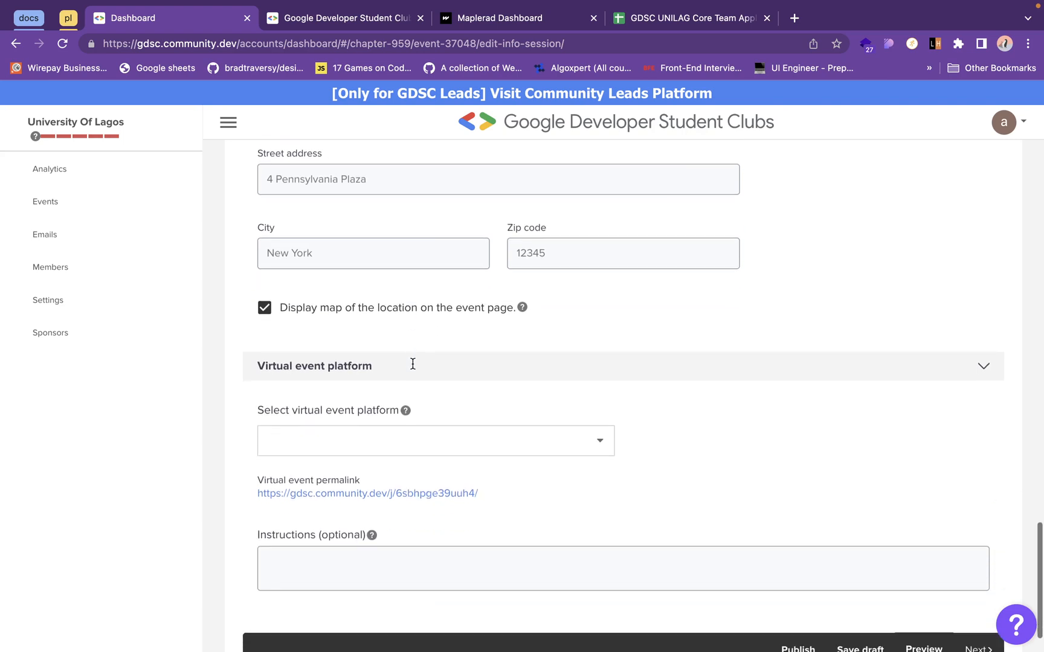
scroll(412, 363, down, 1)
- Choose External URL as the virtual event platform and enter "m" as the virtual event URL
click(386, 383)
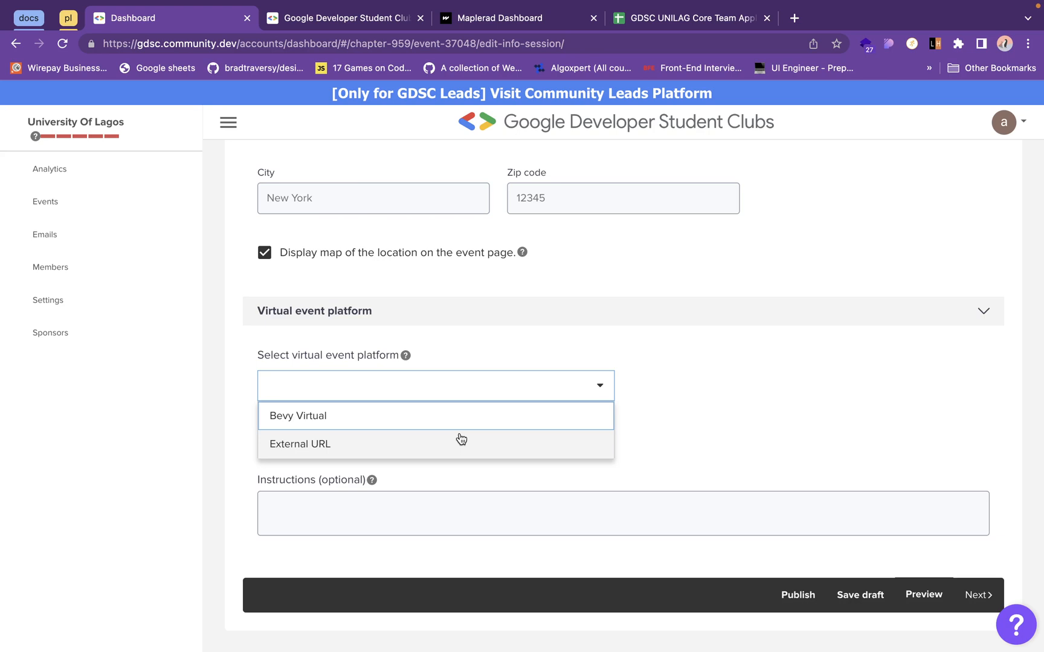
click(457, 442)
click(411, 465)
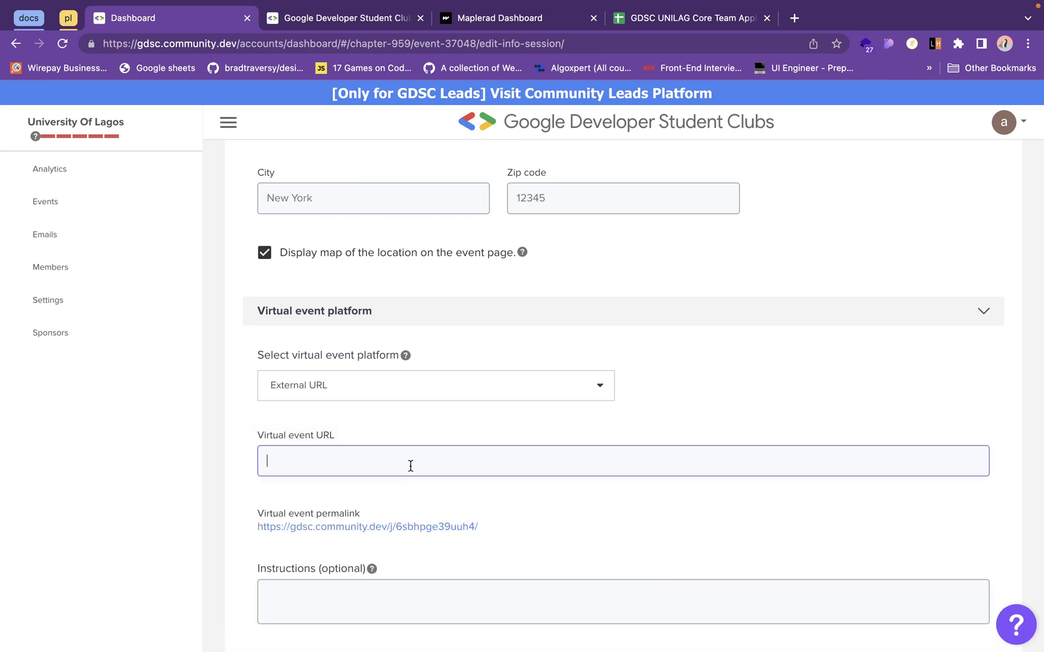
click(595, 483)
click(495, 462)
scroll(495, 461, down, 1)
text(m)
click(495, 461)
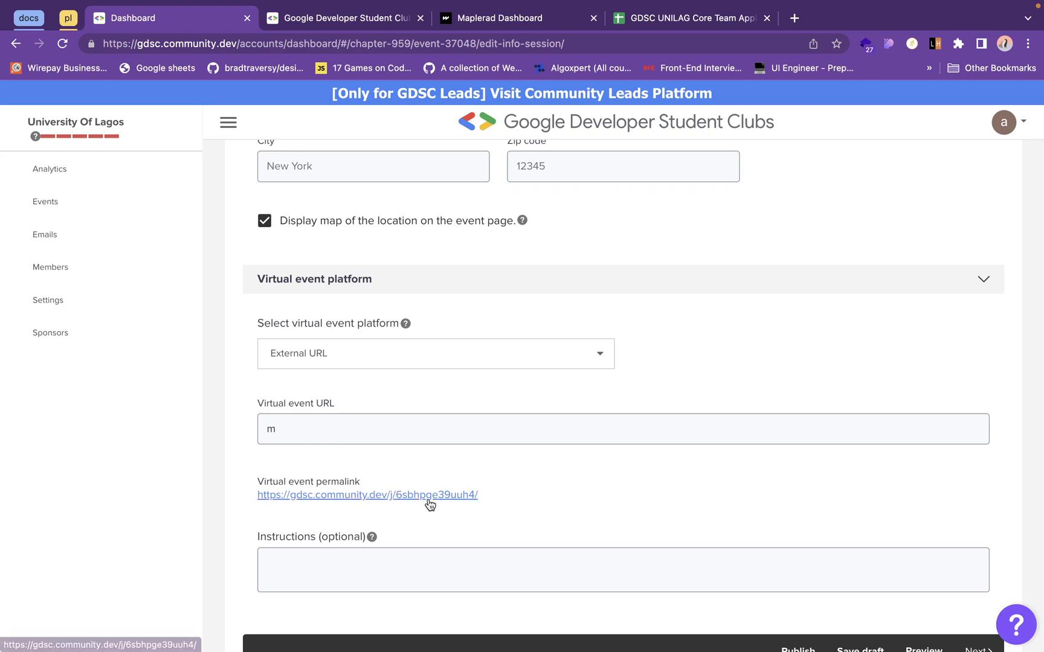
- Copy the virtual event permalink and open it in a new browser tab
triple_click(452, 496)
right_click(451, 492)
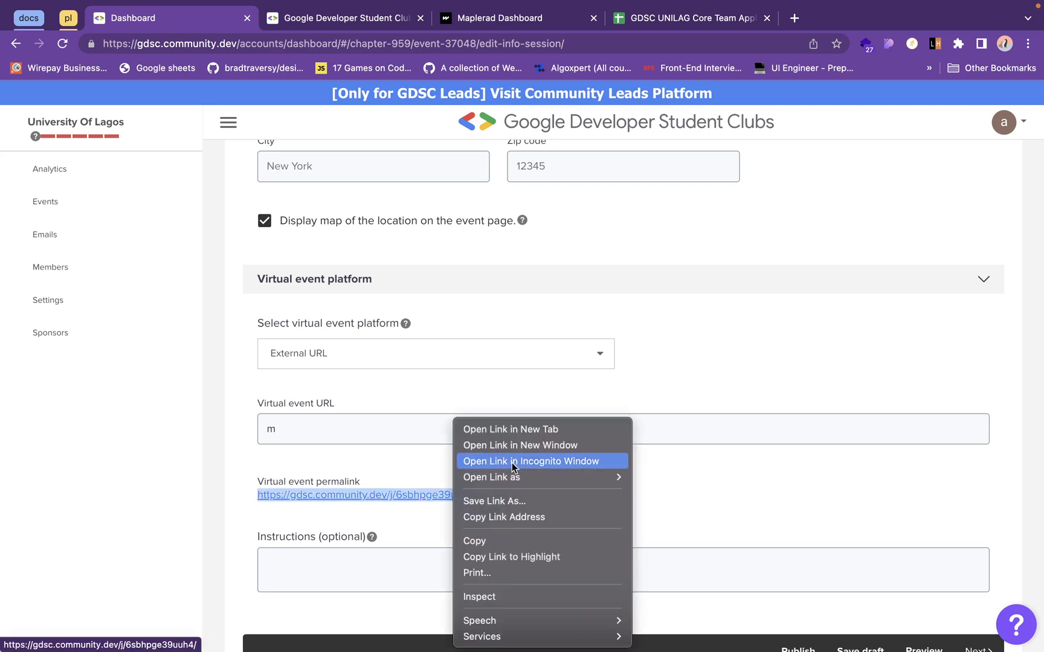
click(511, 542)
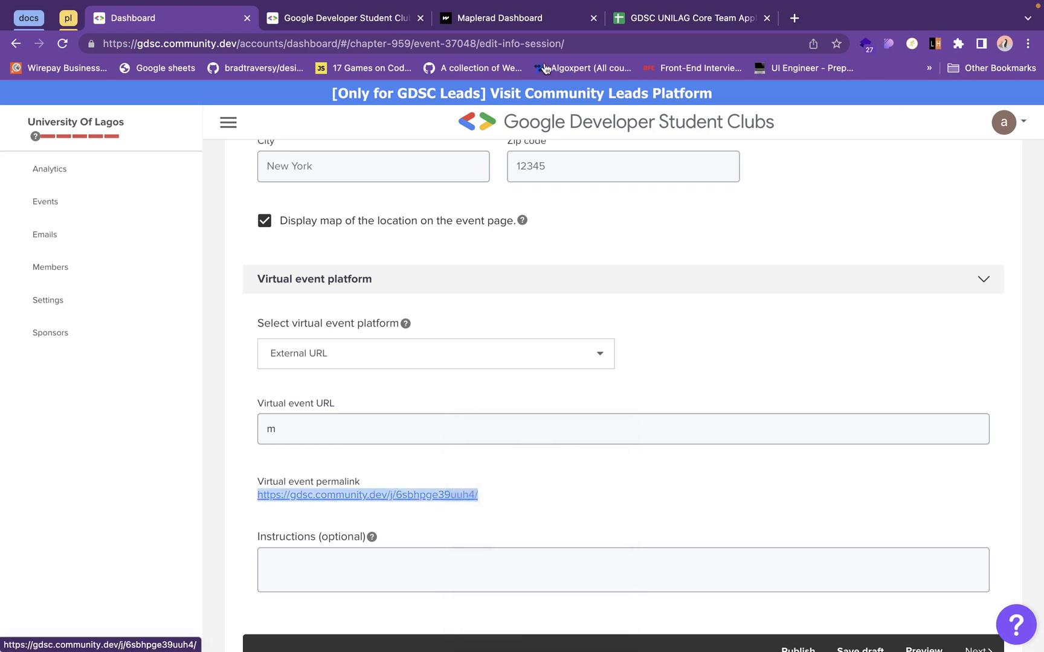
click(796, 18)
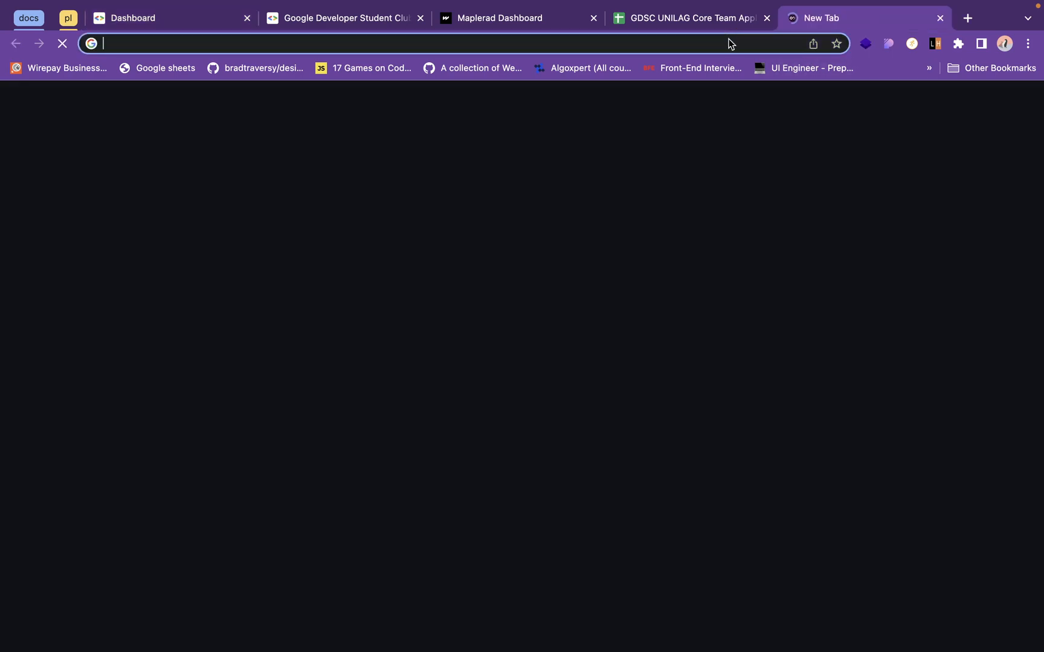
key(super+v)
key(Return)
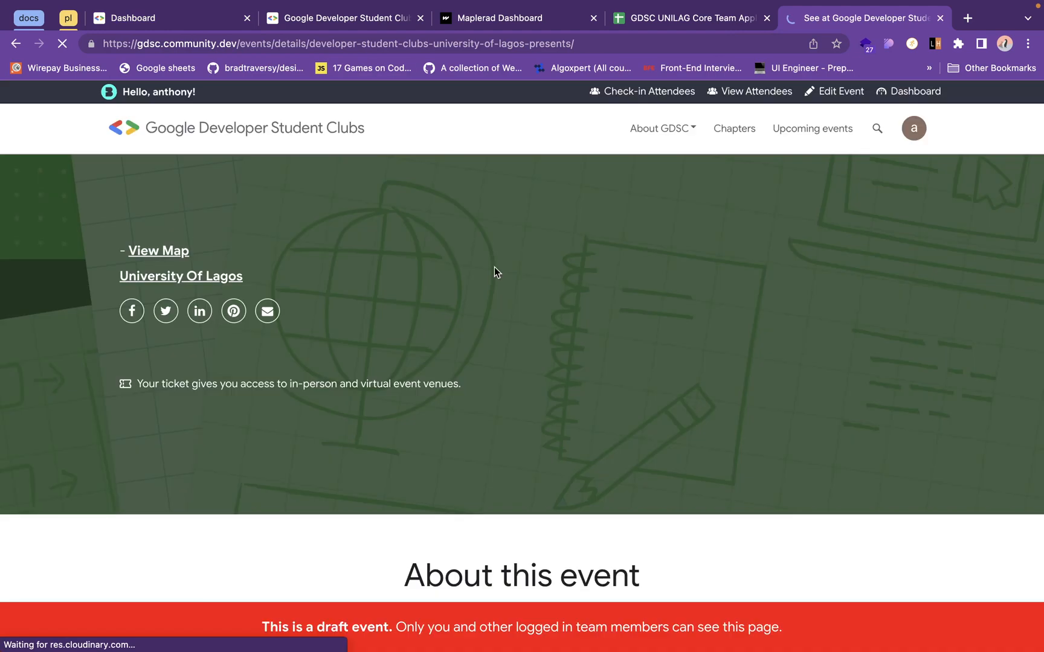
- Look through the draft event's page, including the banner, the about text, When, Where and the organizers
scroll(494, 266, down, 5)
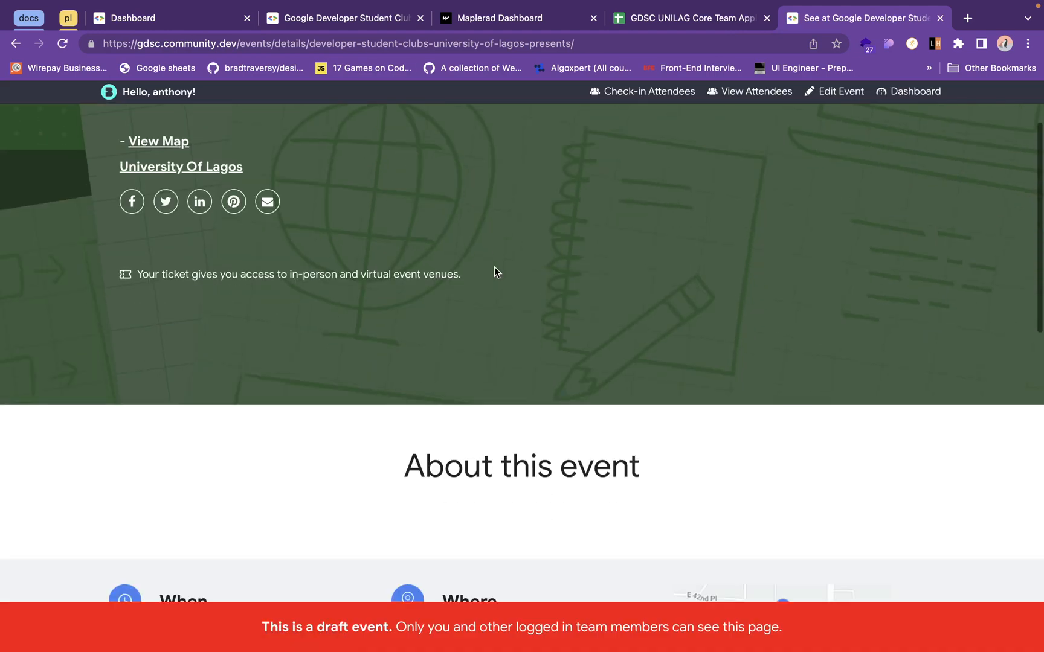
scroll(494, 272, down, 5)
scroll(494, 272, down, 2)
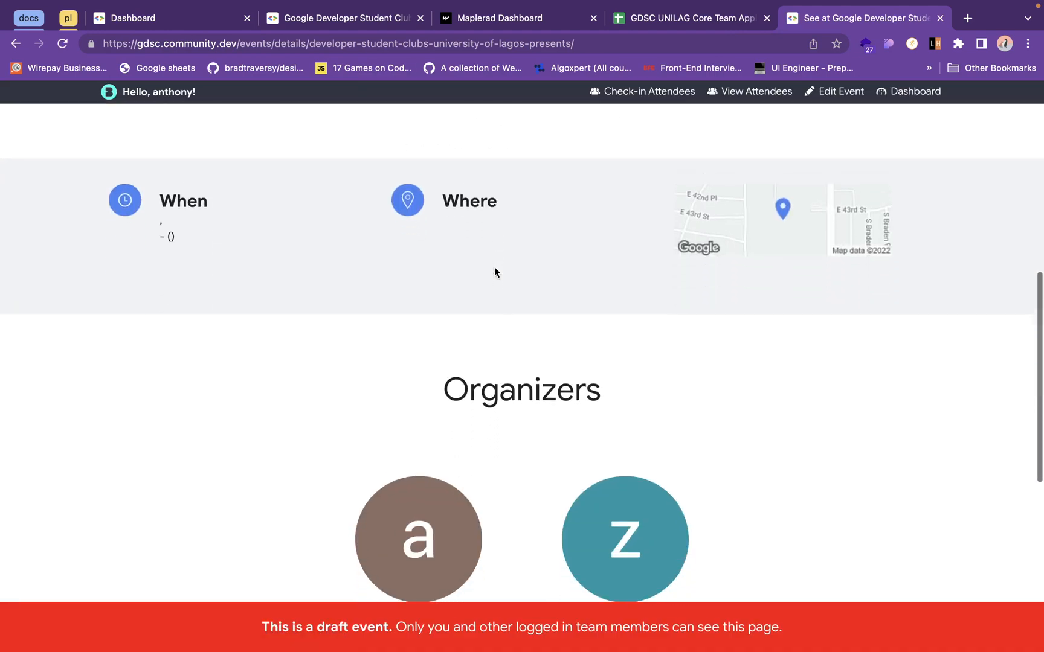
scroll(494, 272, down, 2)
scroll(493, 273, up, 10)
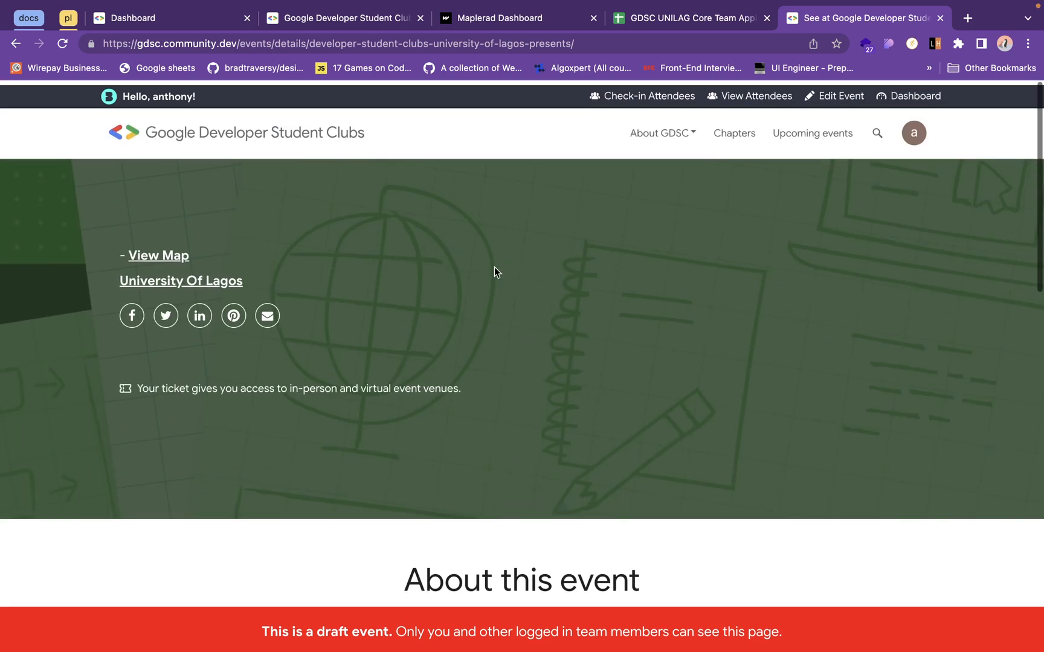
scroll(494, 269, down, 4)
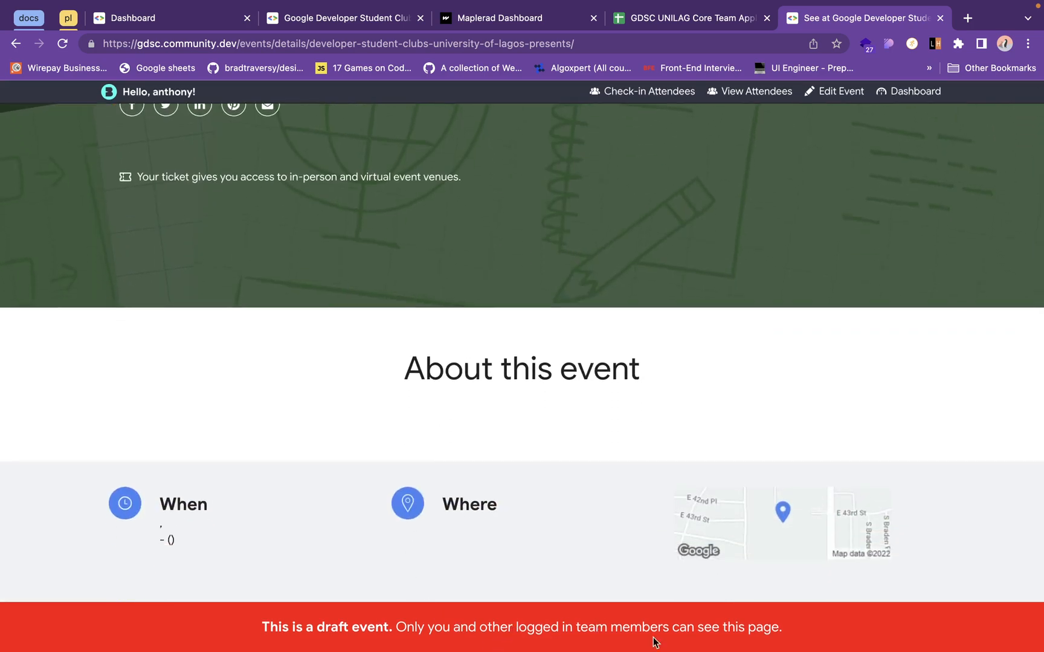
- Look through the rest of the draft event's page down to the organizers and footer, and close its browser tab
scroll(731, 622, down, 3)
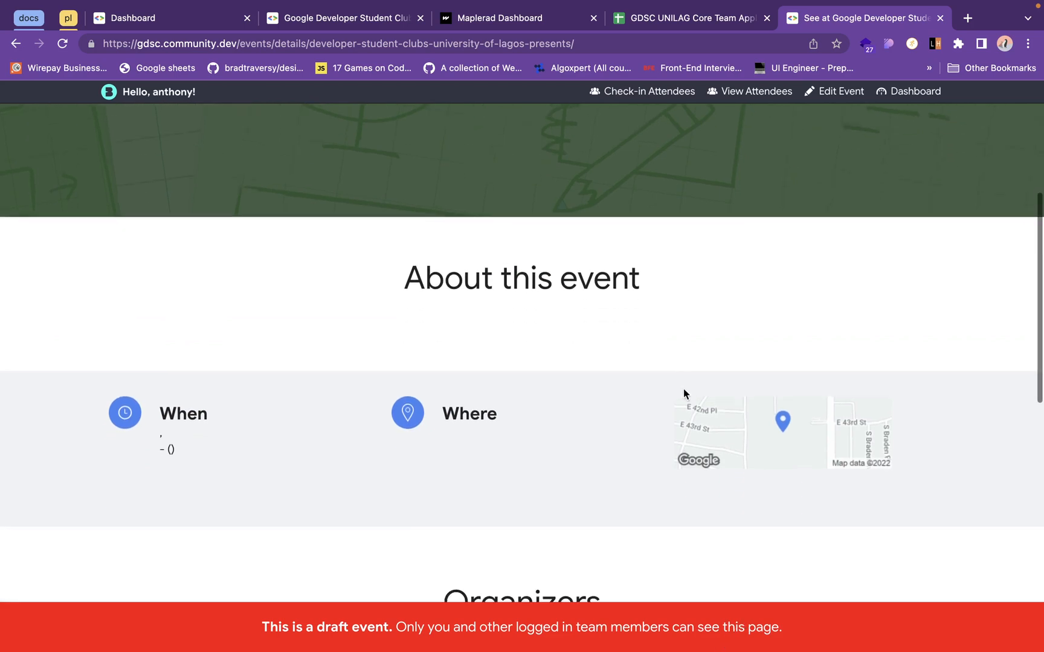
scroll(683, 393, down, 10)
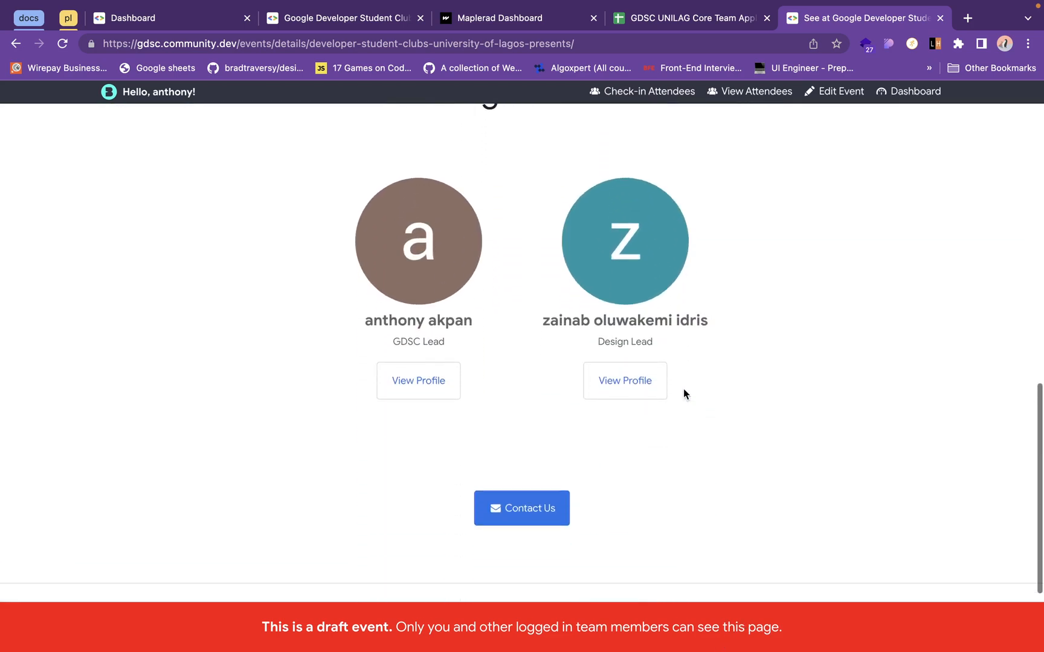
scroll(683, 394, down, 4)
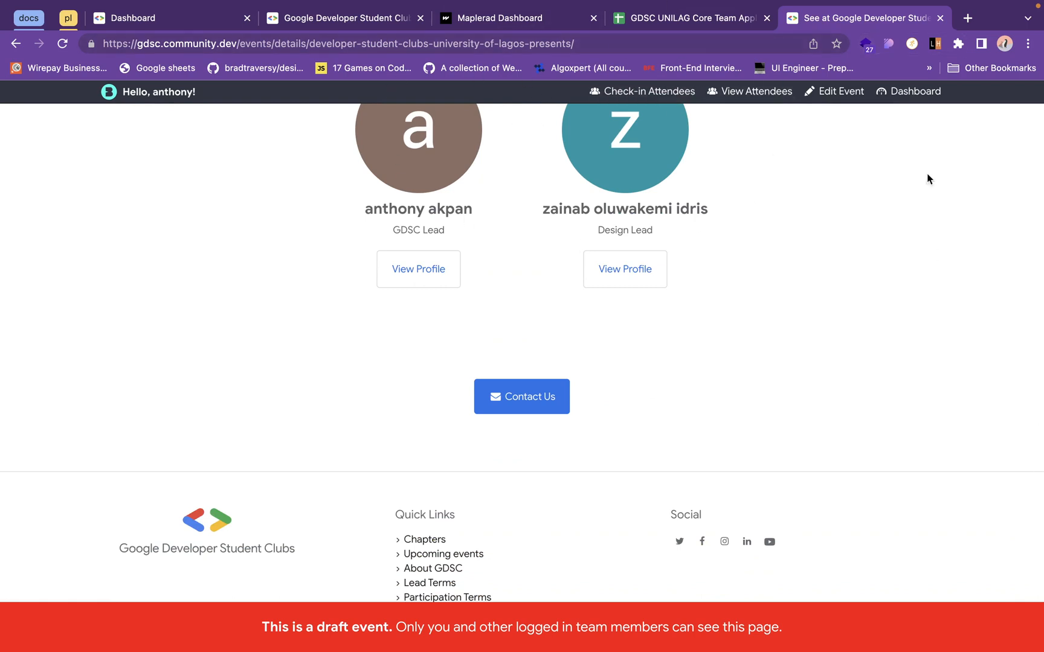
click(941, 19)
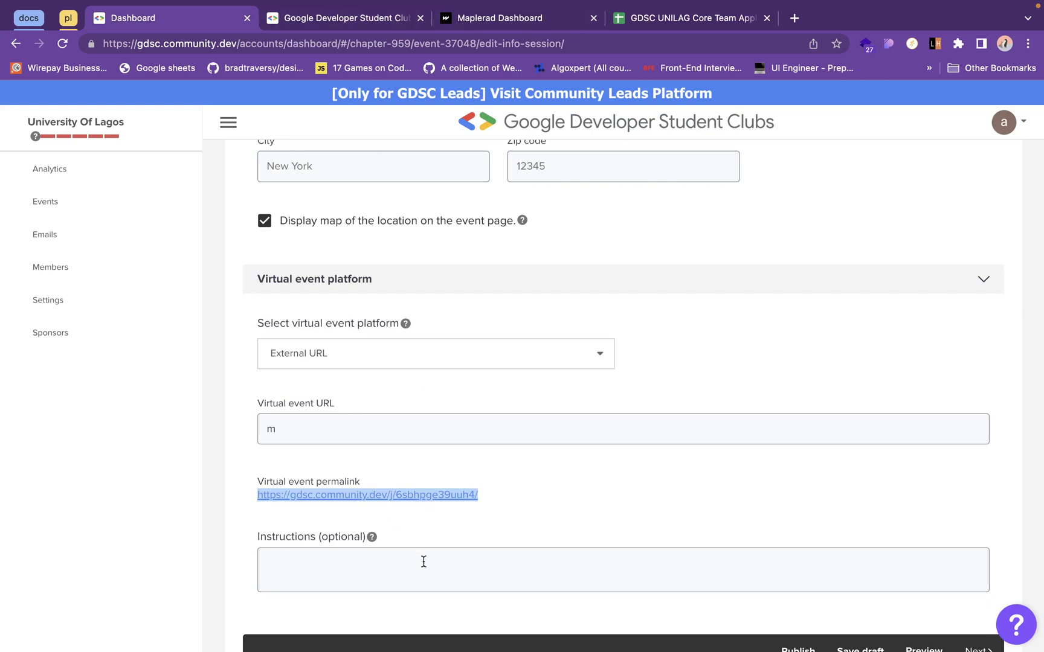
- Look over the remaining virtual event platform fields and open the People section of the event form
click(500, 506)
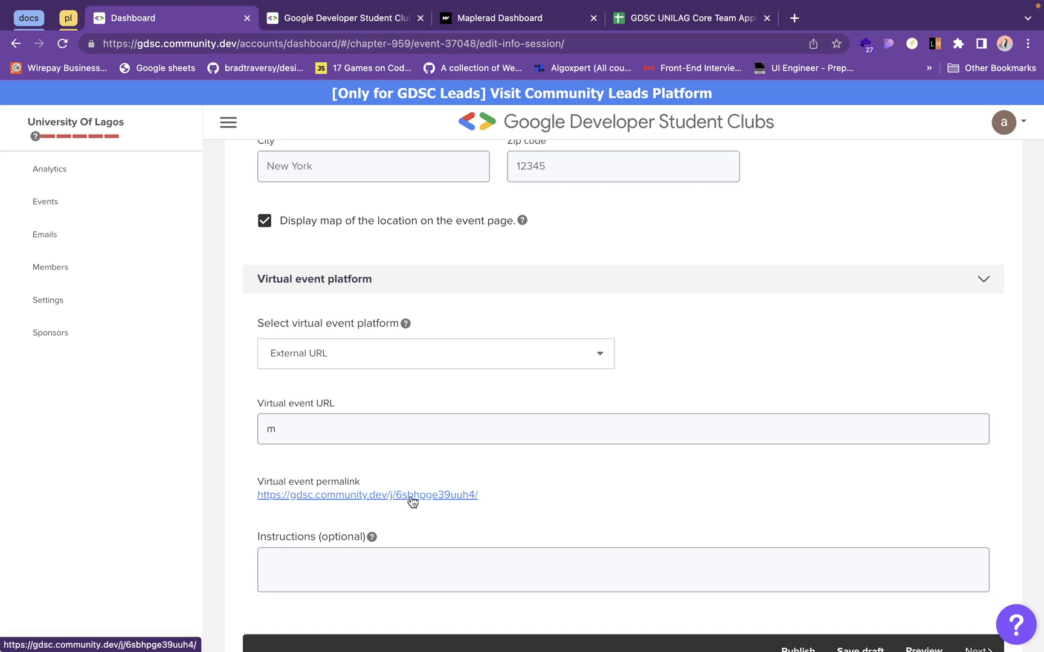
scroll(413, 501, down, 2)
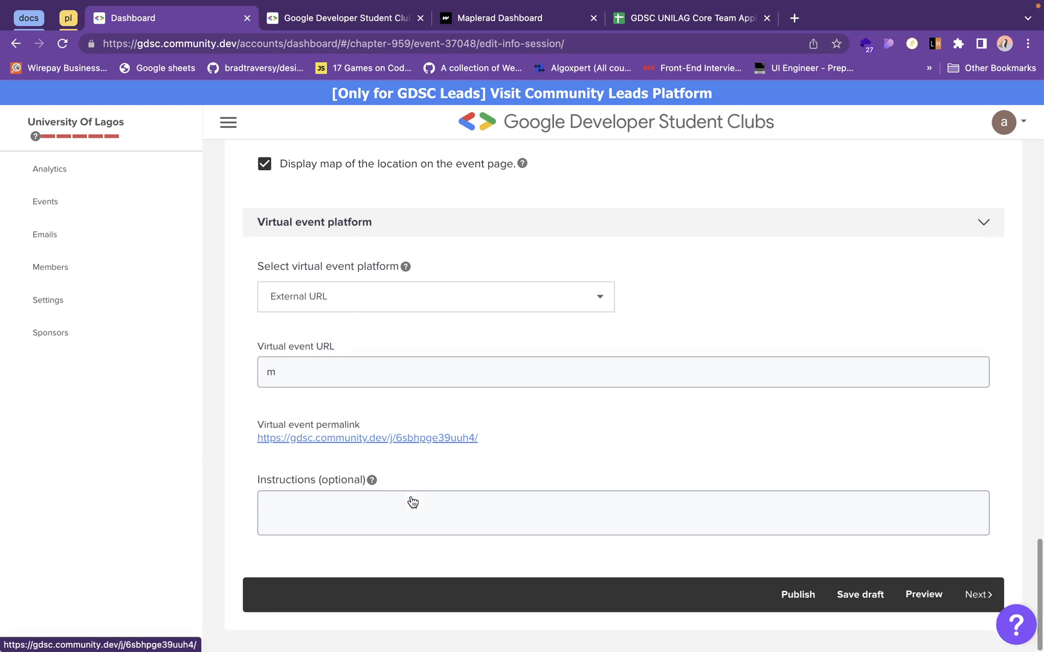
scroll(413, 501, up, 10)
scroll(410, 496, up, 5)
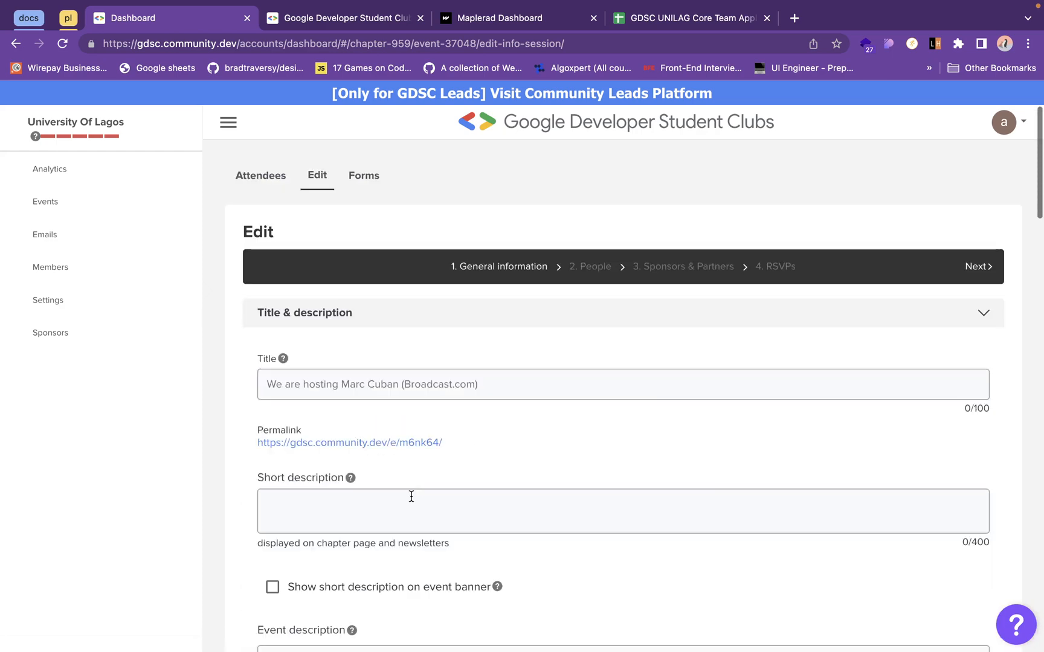
click(591, 268)
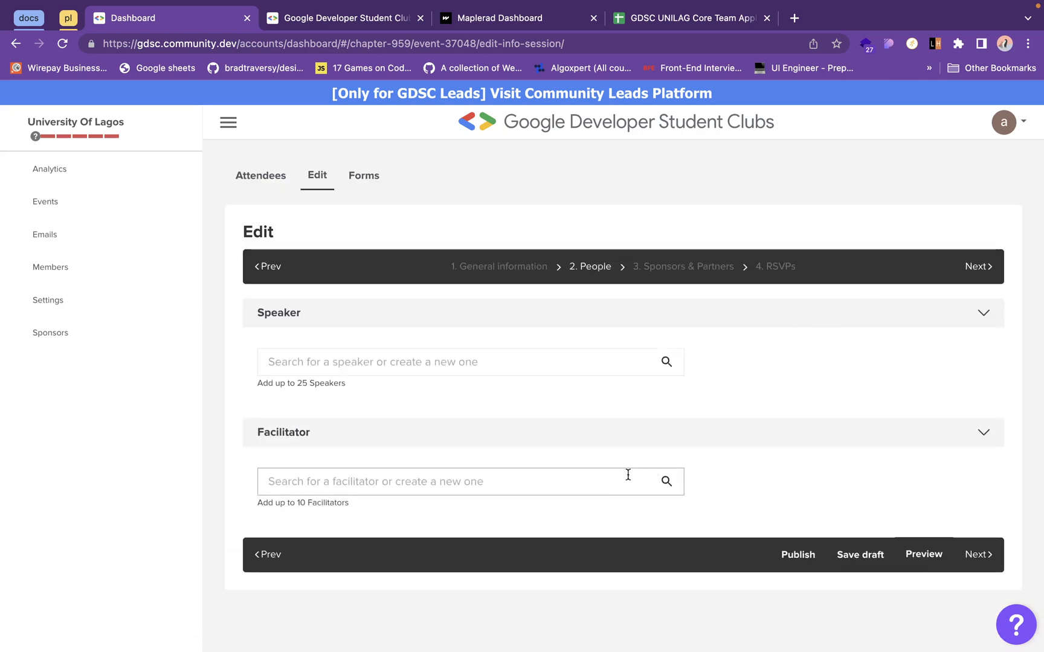
- Search the speakers by name and add Google's GDSC SSA Program Manager as the event's first speaker
click(604, 488)
click(546, 355)
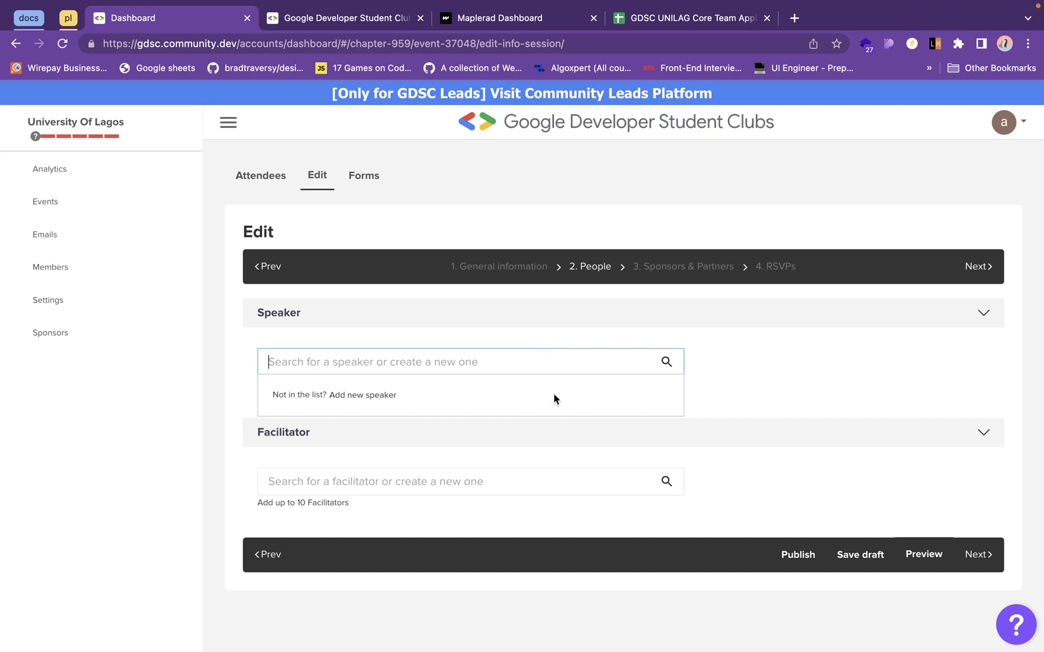
text(a)
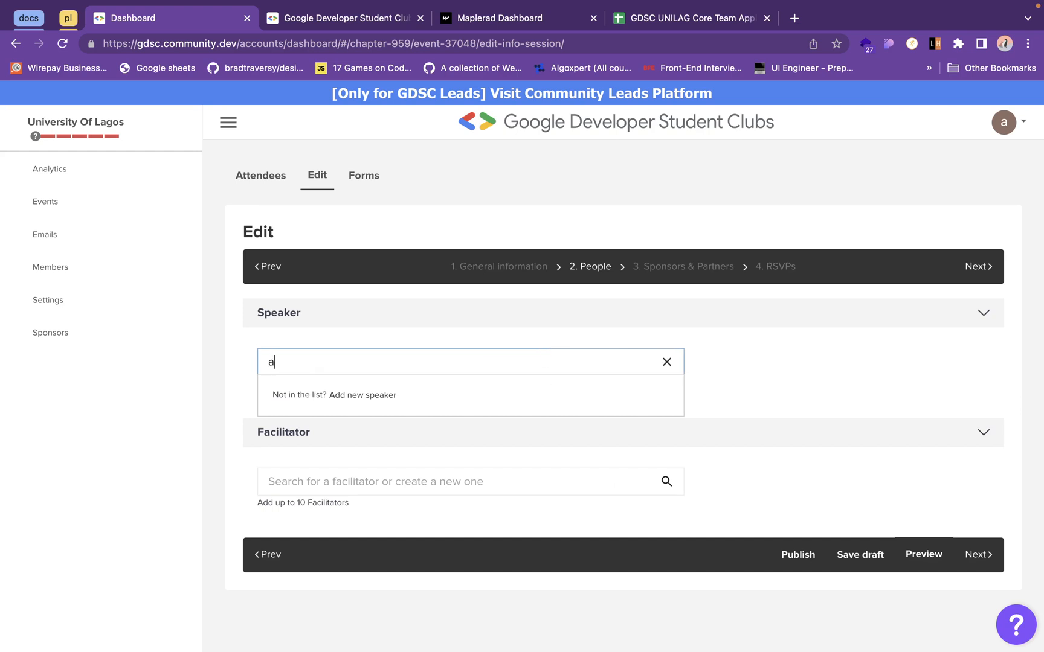
text(wal)
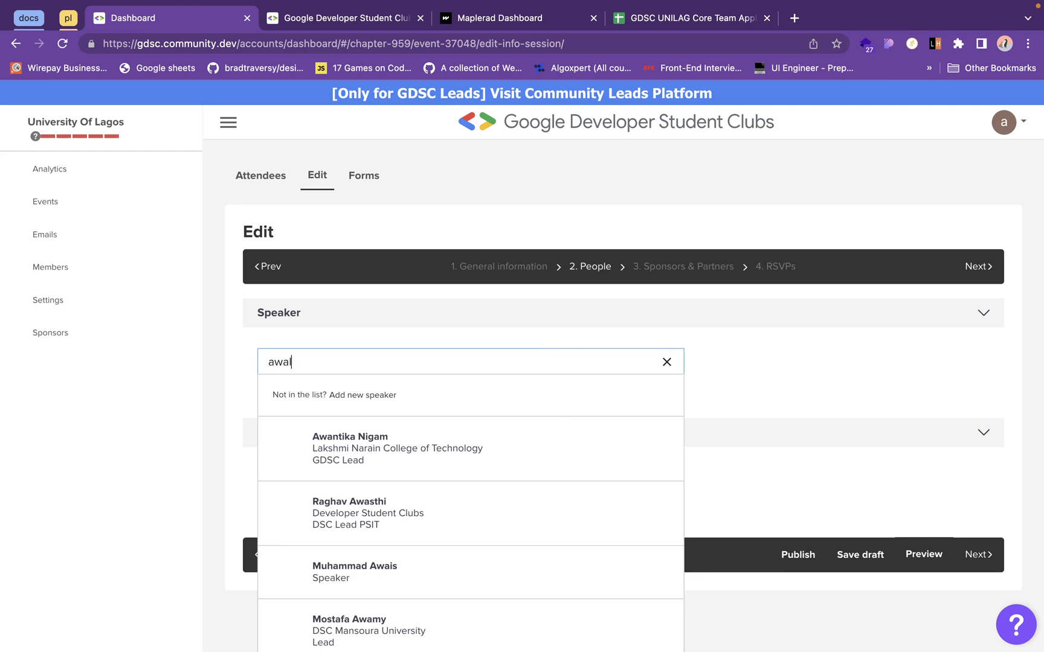
text(u)
key(BackSpace)
key(BackSpace)
text(ual)
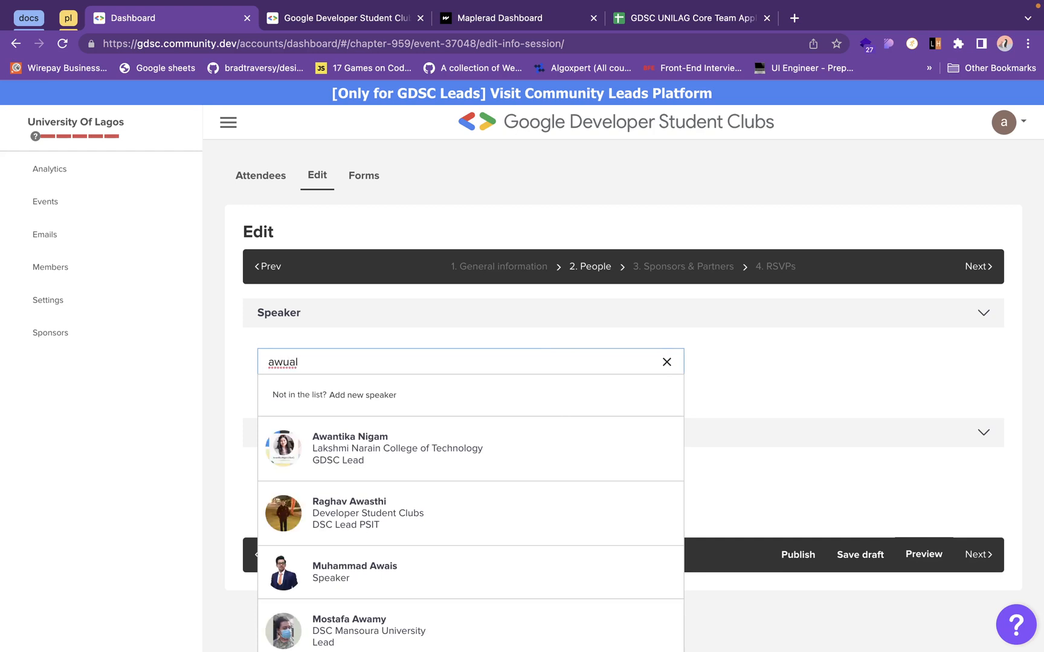
text( ms)
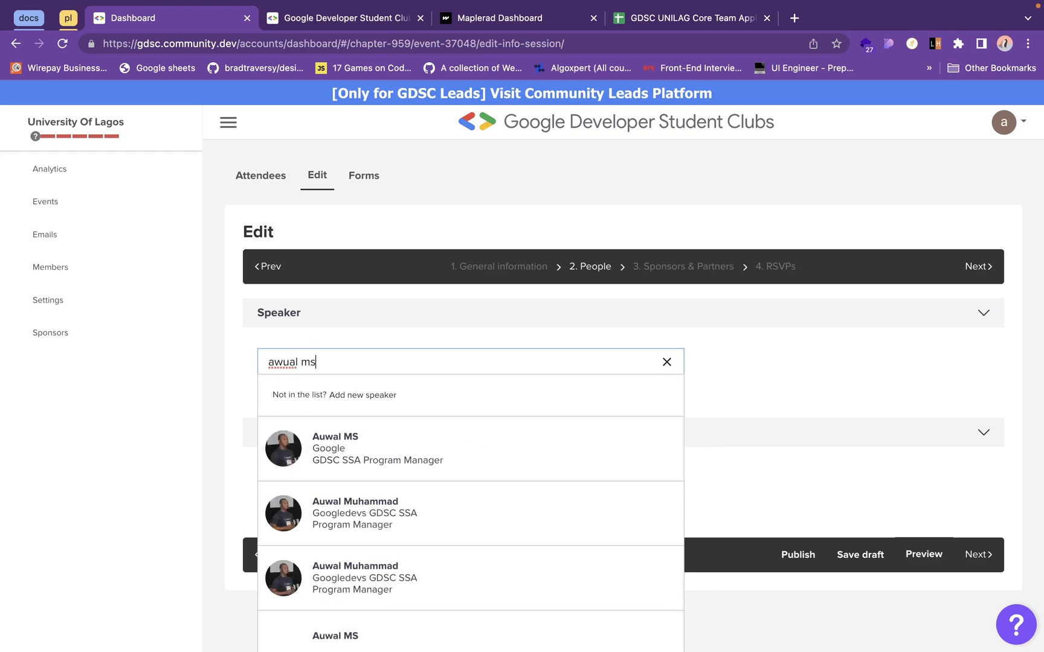
click(468, 437)
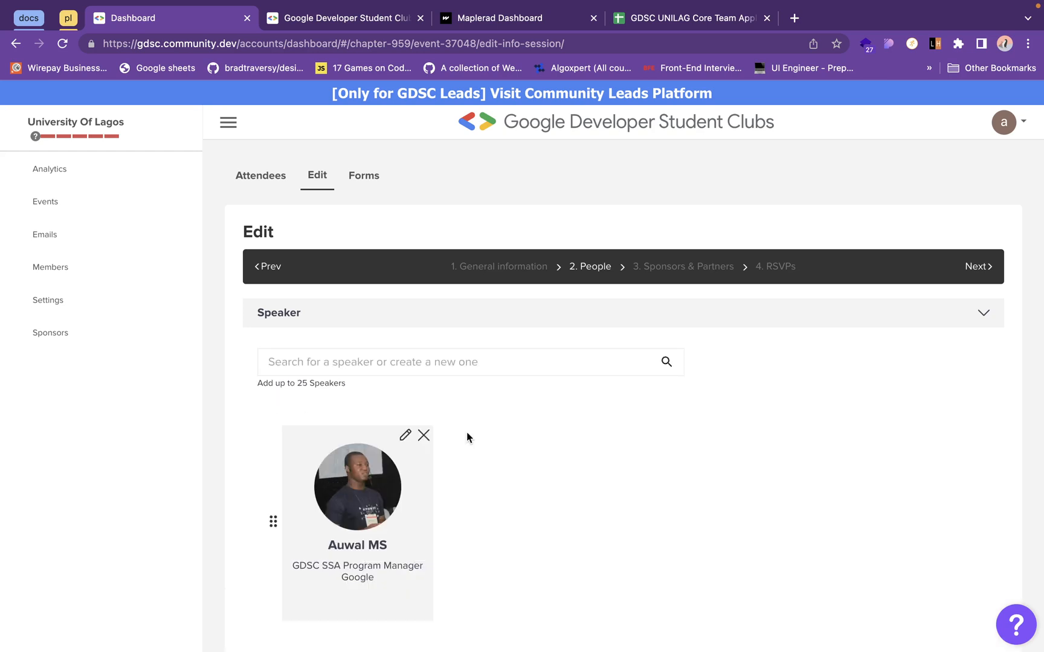
- Search by first name for a second speaker and add the match listed as Software Engineer
click(451, 361)
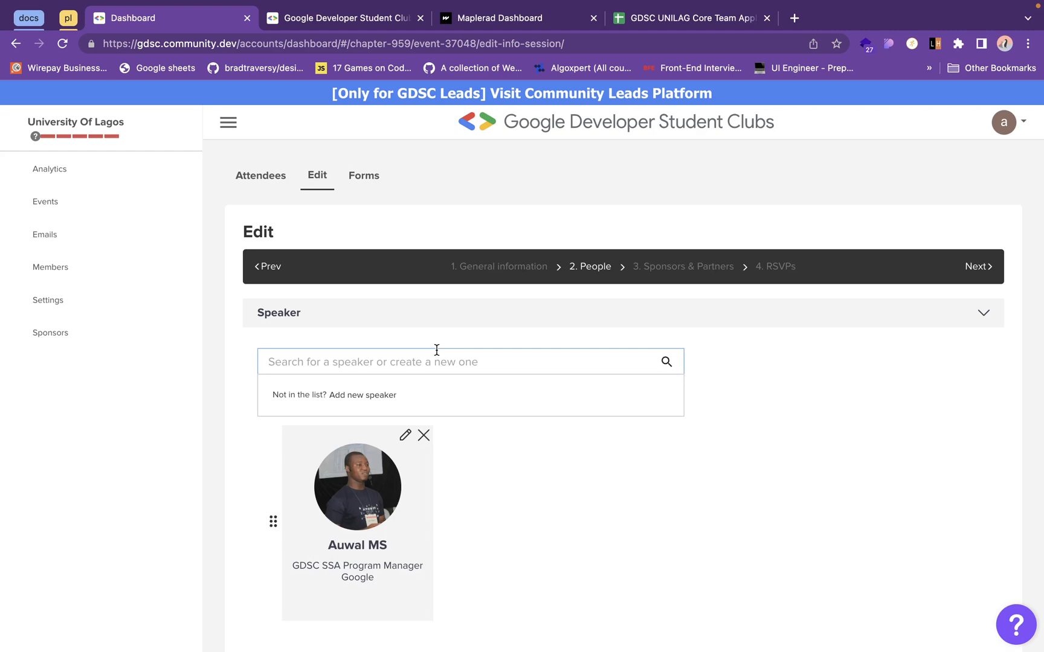
text(sodiq)
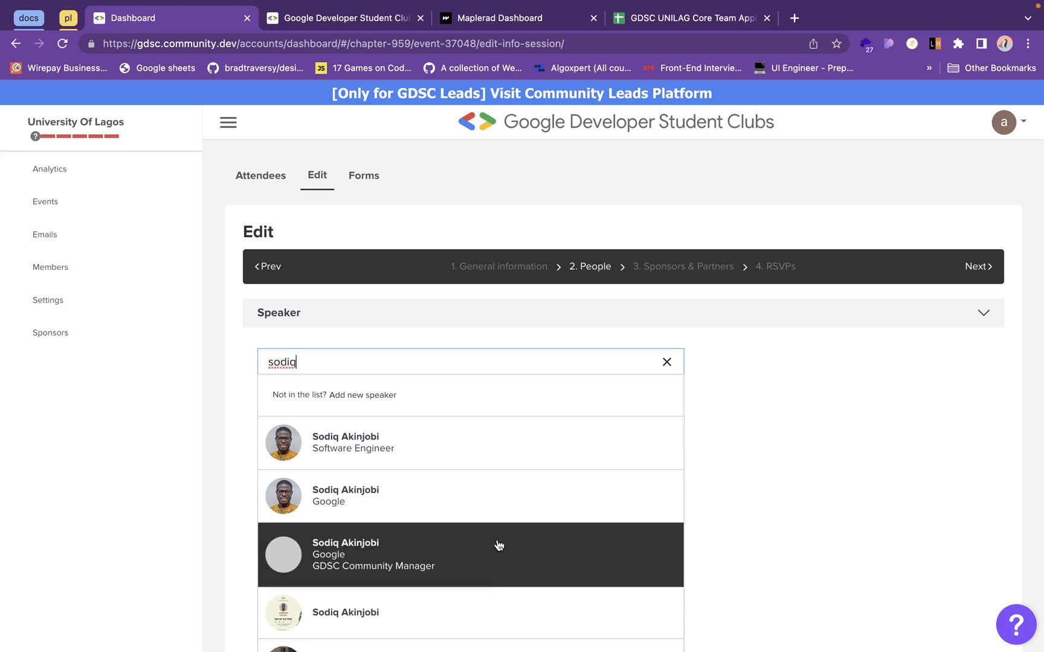
click(483, 455)
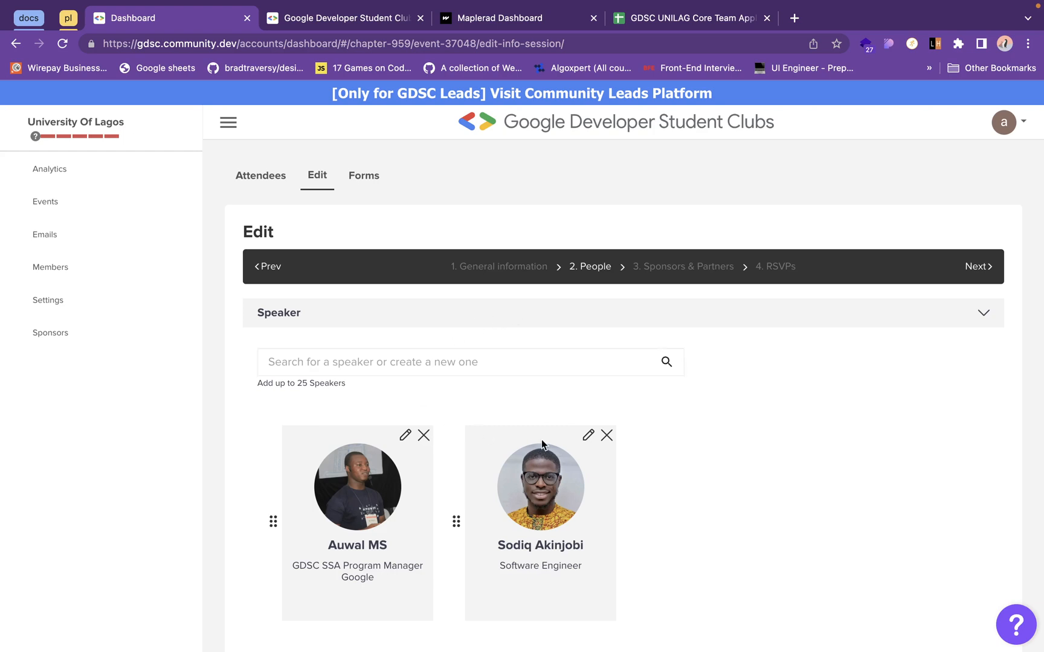
- Check the facilitator search without choosing anyone and remove both speakers from the event
scroll(541, 440, down, 2)
scroll(718, 461, down, 5)
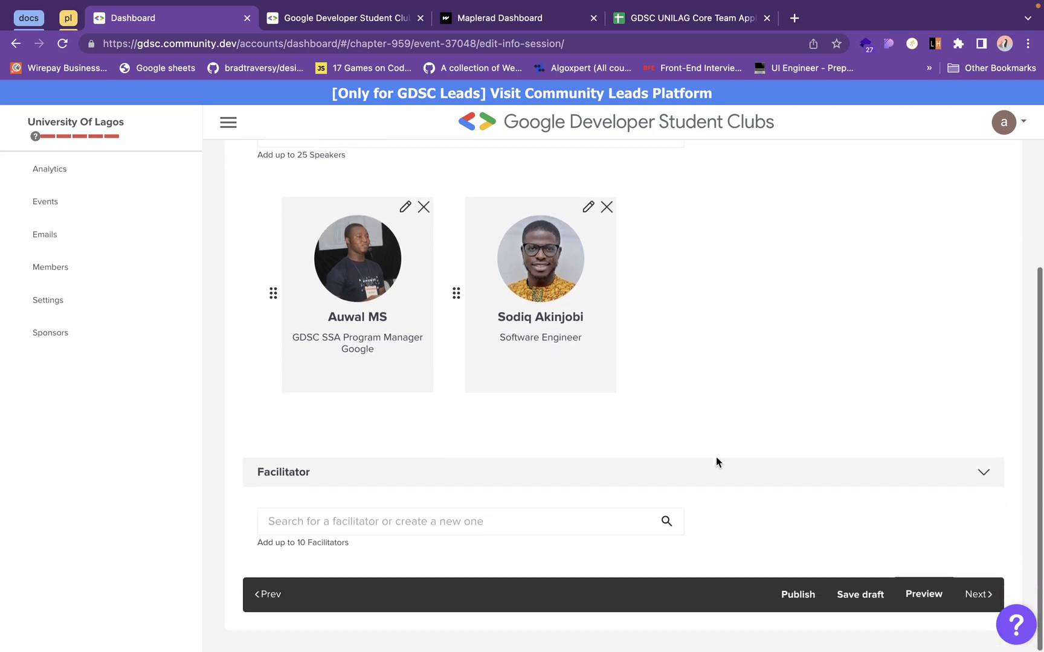
click(500, 526)
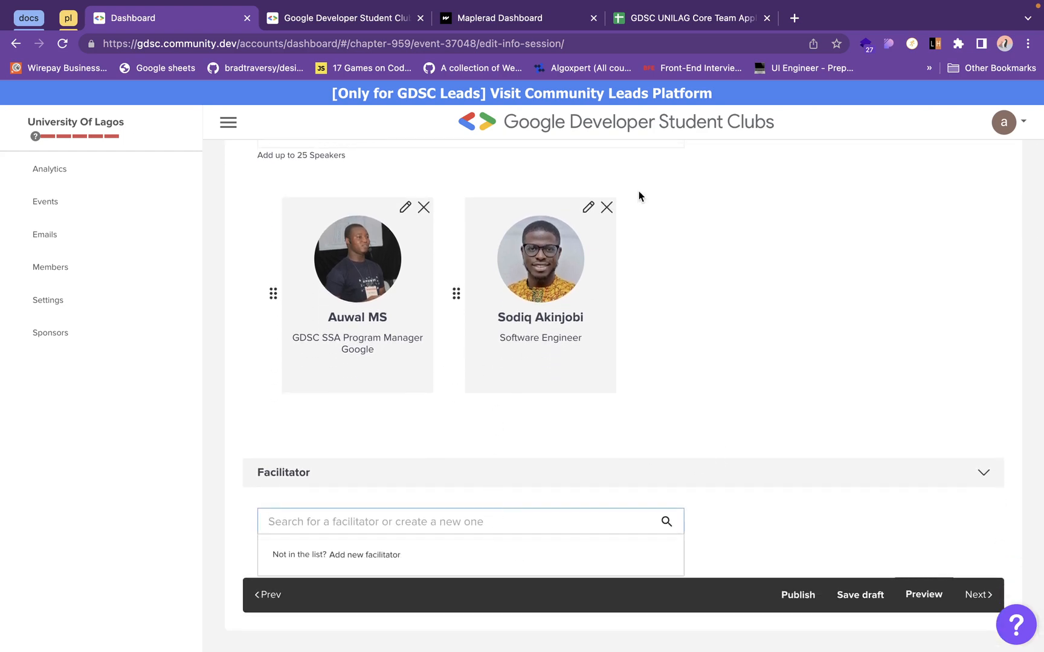
click(606, 209)
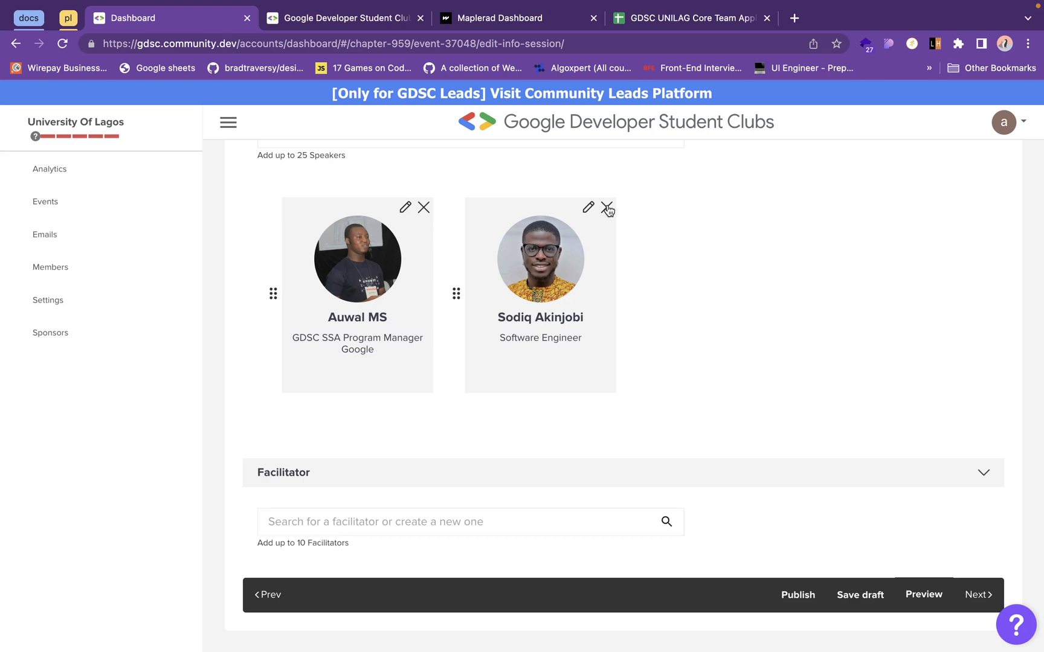
click(424, 208)
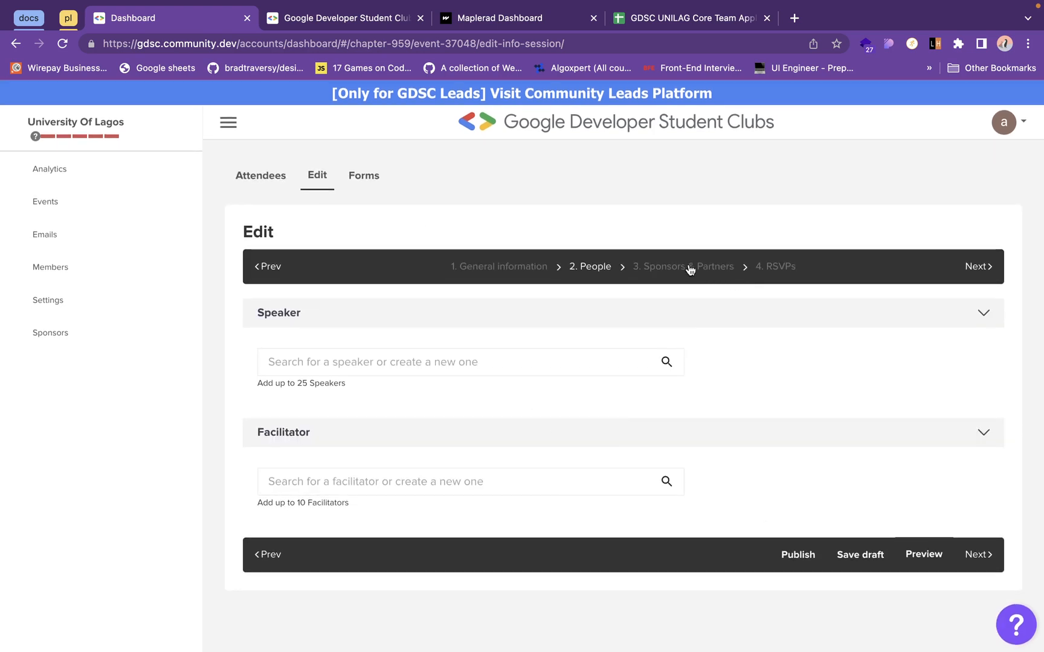
- Look at the event's Sponsors & Partners section with its local partners search, and open the RSVPs section
click(689, 266)
click(465, 367)
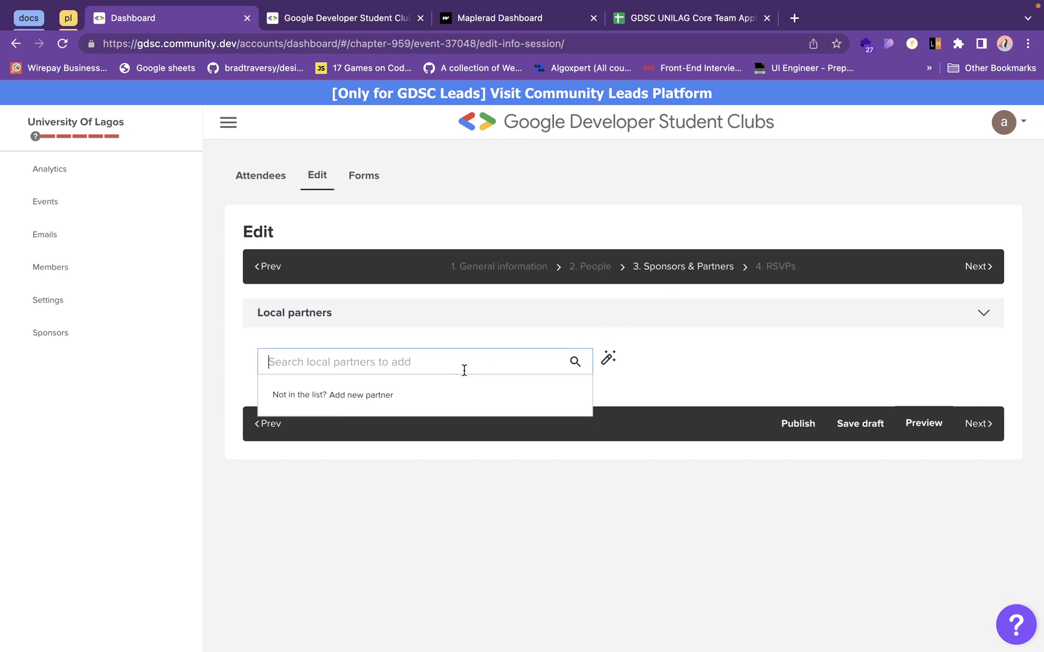
click(785, 272)
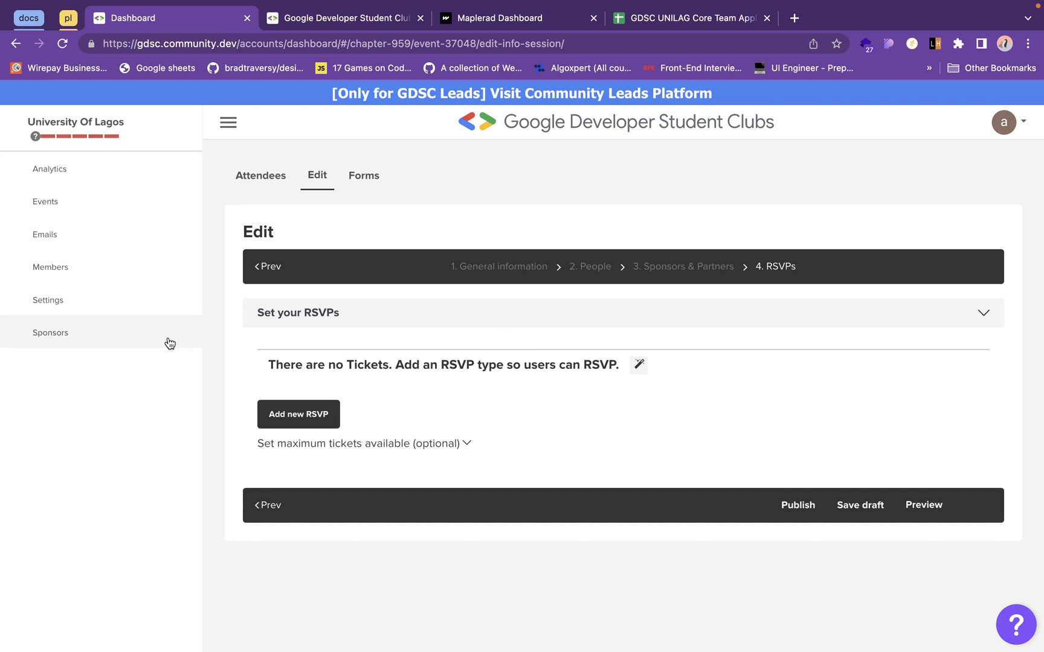
- Leave the event form without saving and look through the Active and Inactive areas of the chapter's Sponsors page
click(116, 331)
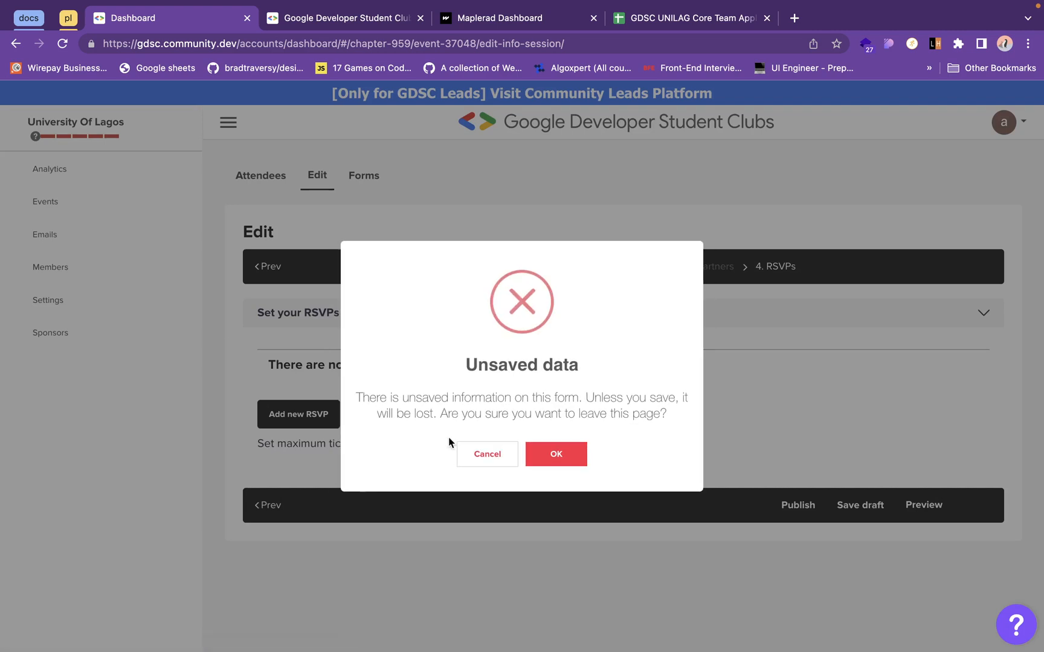
click(550, 457)
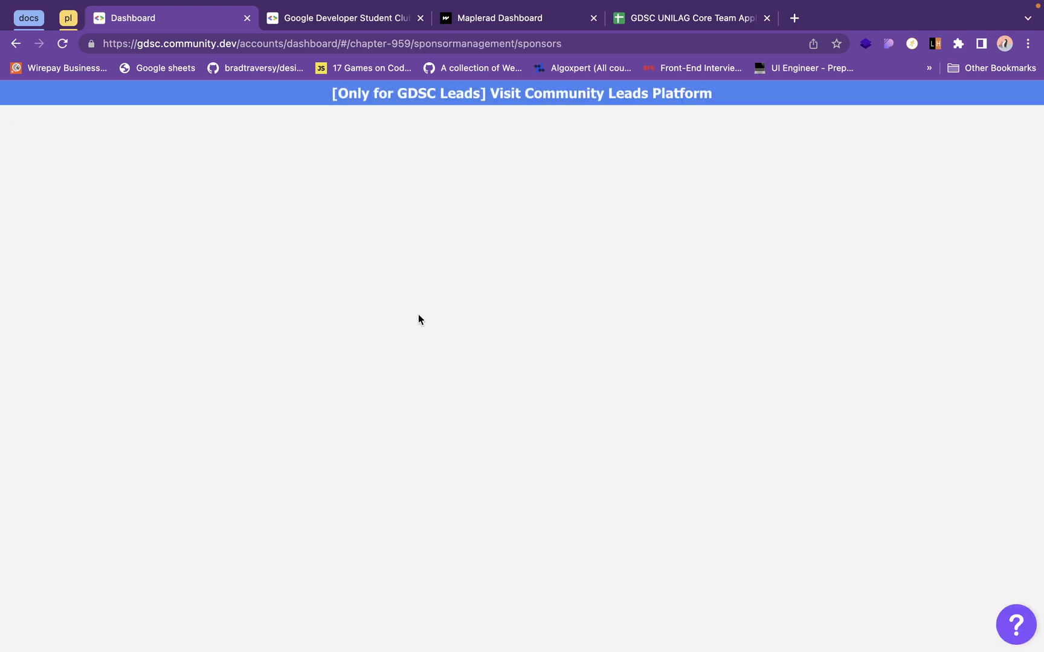
scroll(407, 392, down, 2)
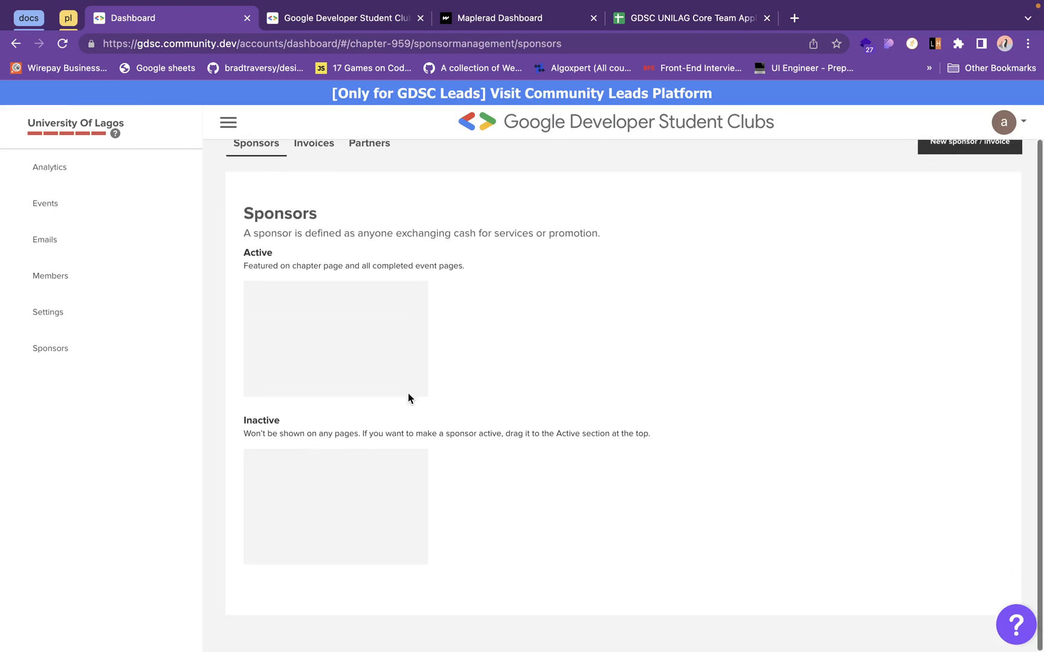
scroll(350, 267, up, 2)
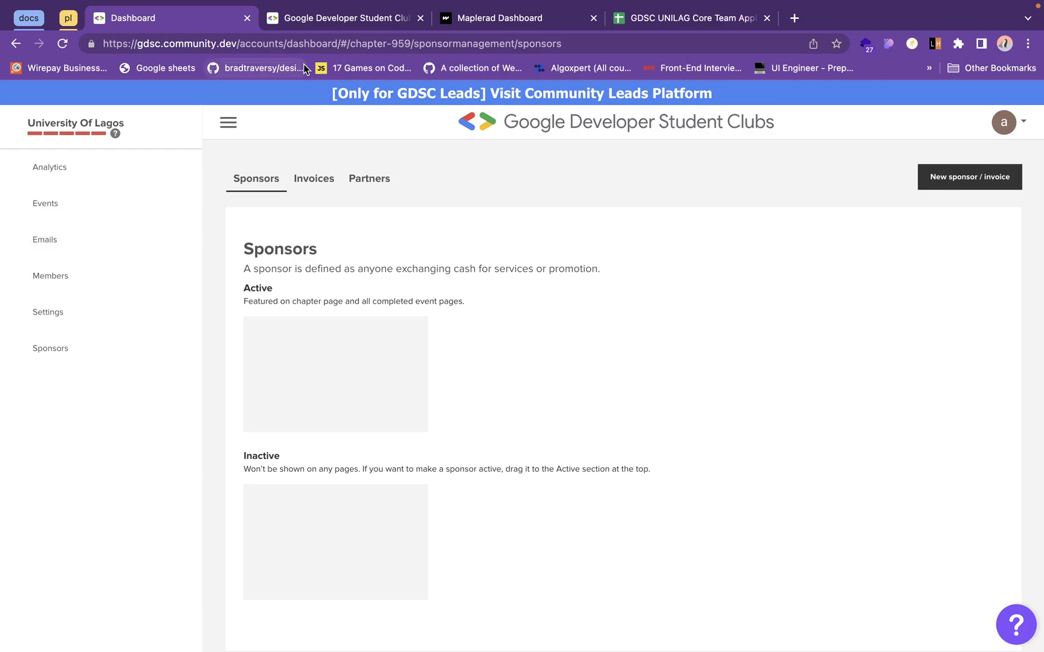
key(ctrl+Left)
key(ctrl+Left)
key(ctrl+Right)
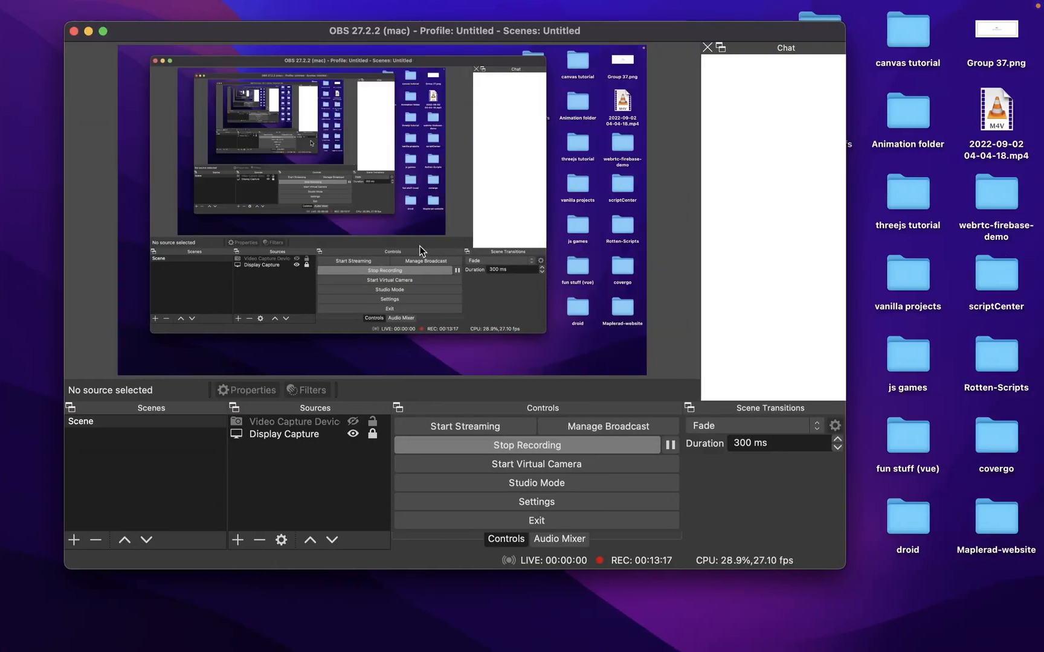